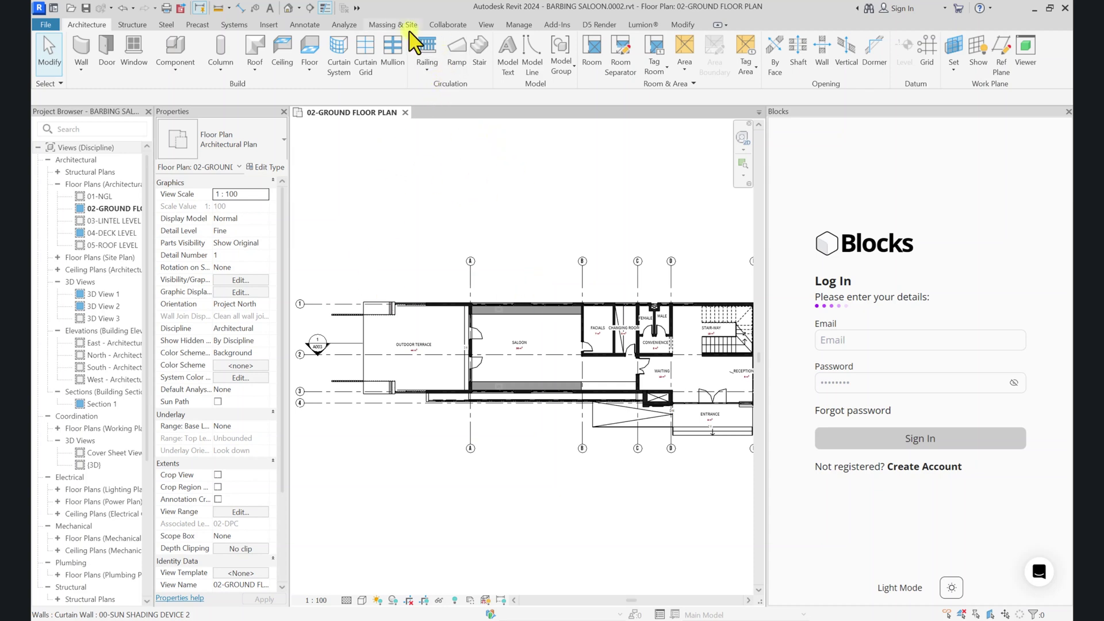
- Sign in to the Blocks add-in with the account e-mail and password, and choose the user's profile
left_click(558, 26)
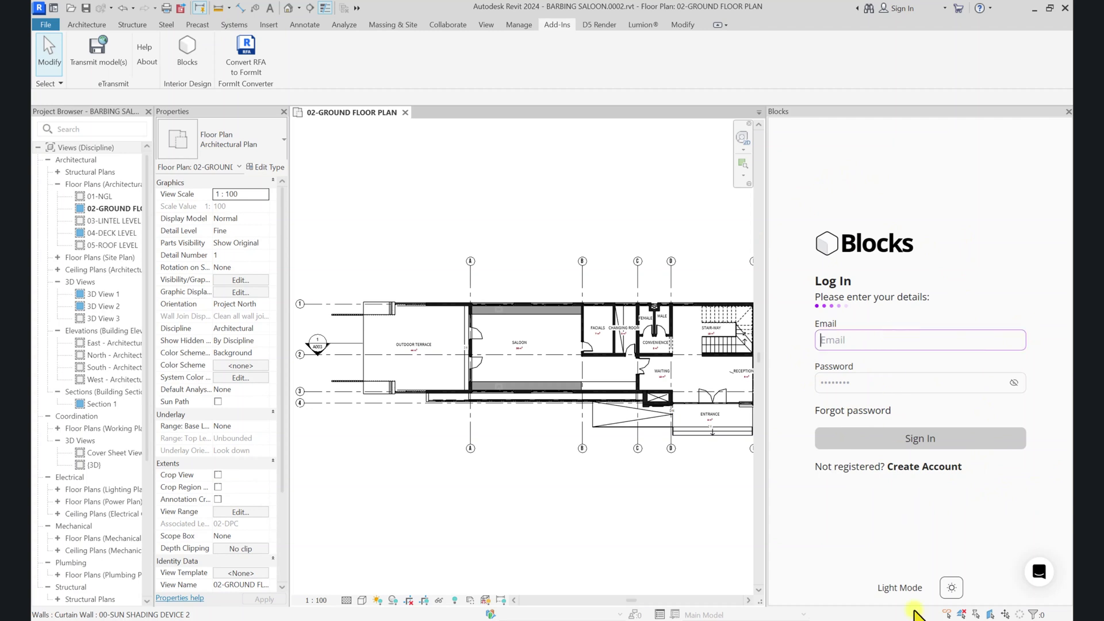
left_click(872, 343)
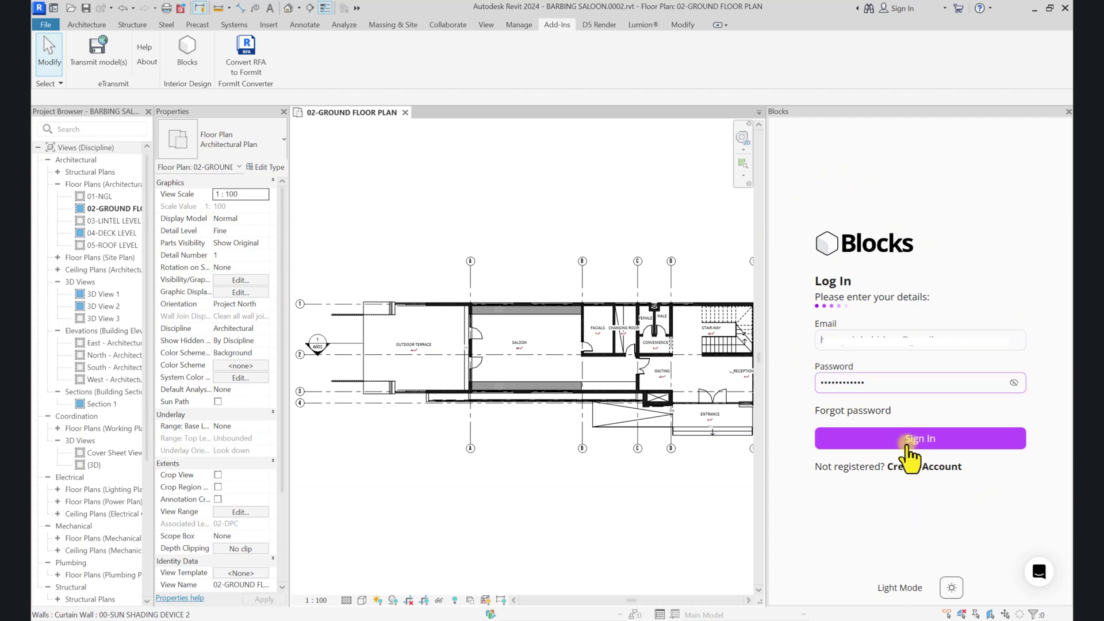
left_click(906, 442)
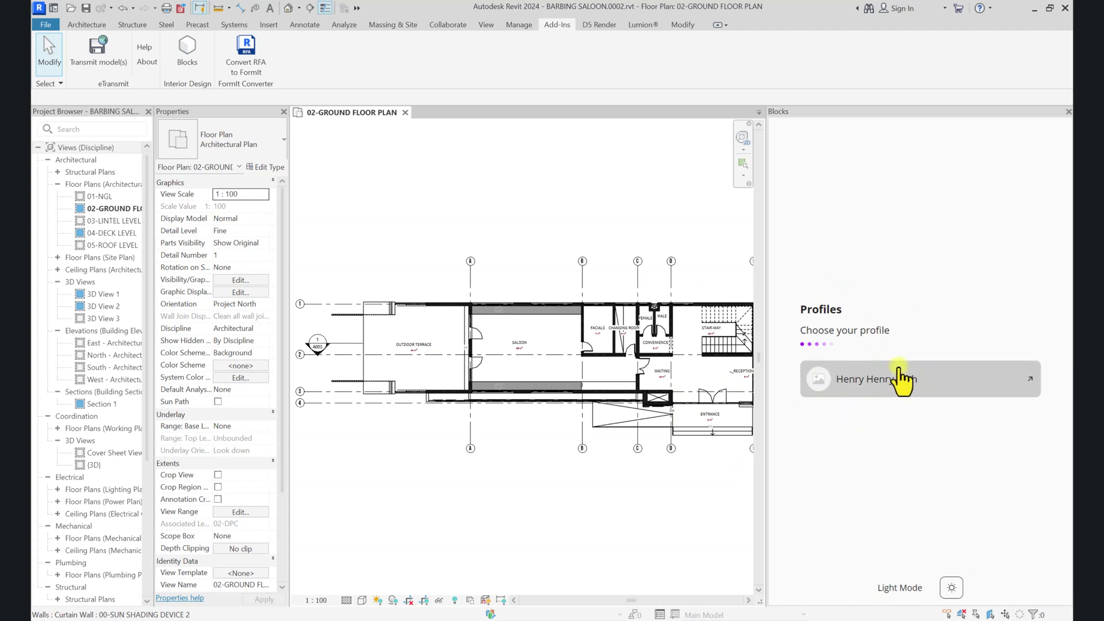
left_click(872, 379)
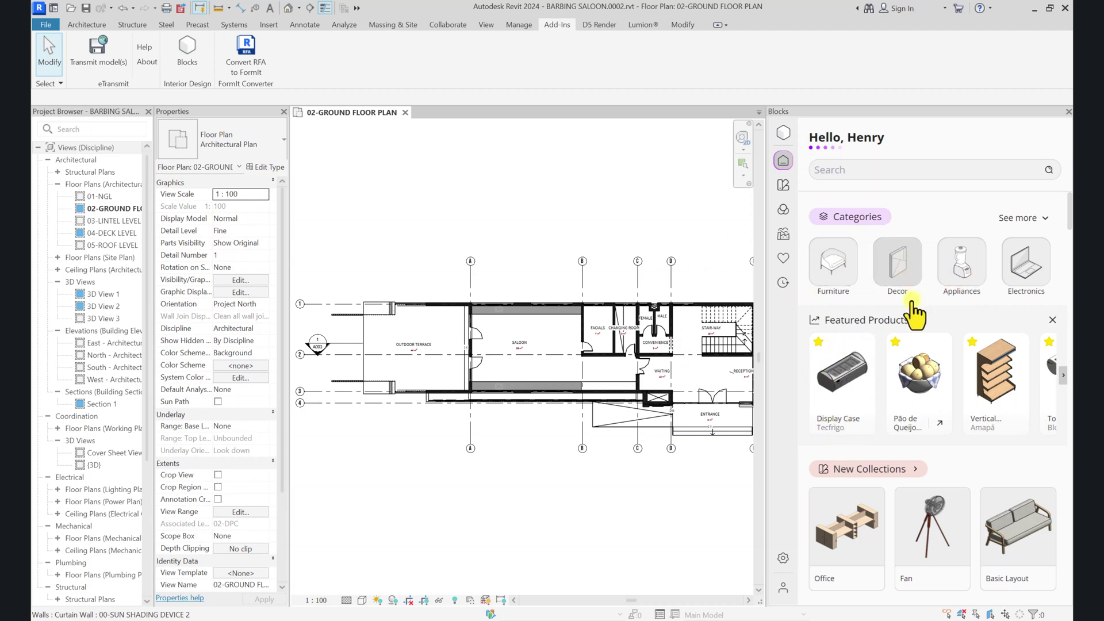
- Look through the Blocks home page, from the categories and featured products down to the brands, trending items and recent products
scroll(882, 316, "down", 2)
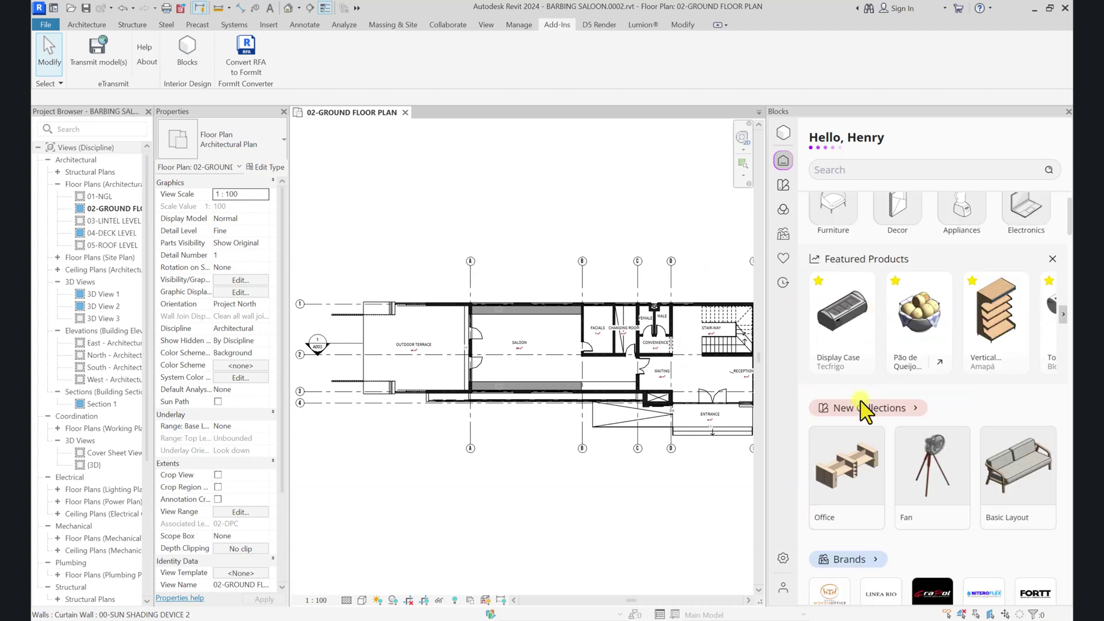
scroll(868, 395, "down", 2)
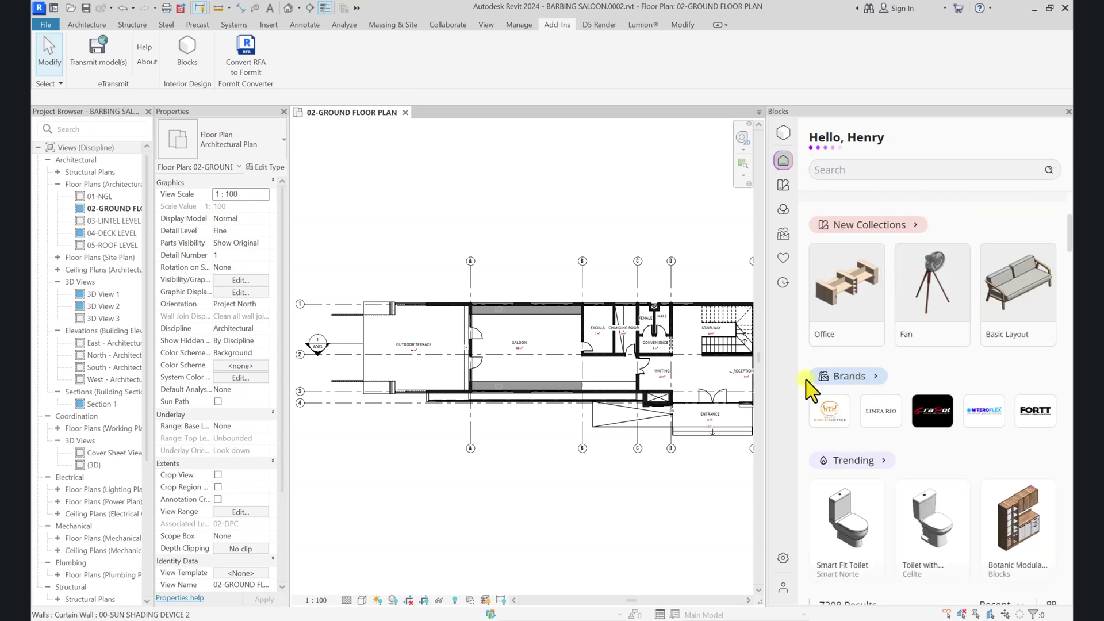
scroll(1021, 422, "down", 3)
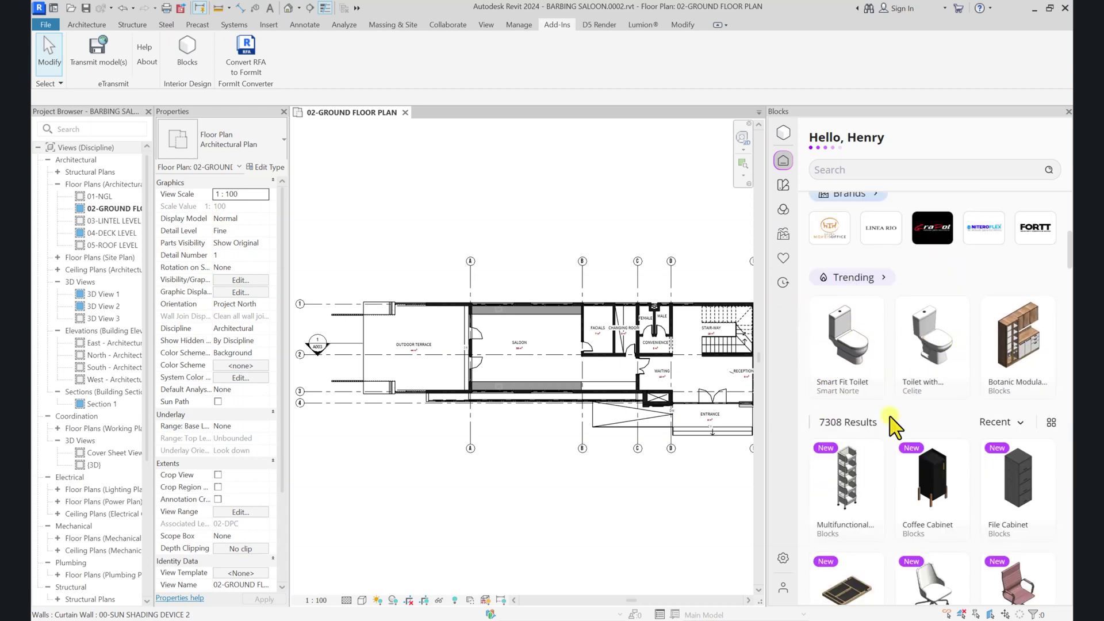
scroll(1012, 451, "down", 6)
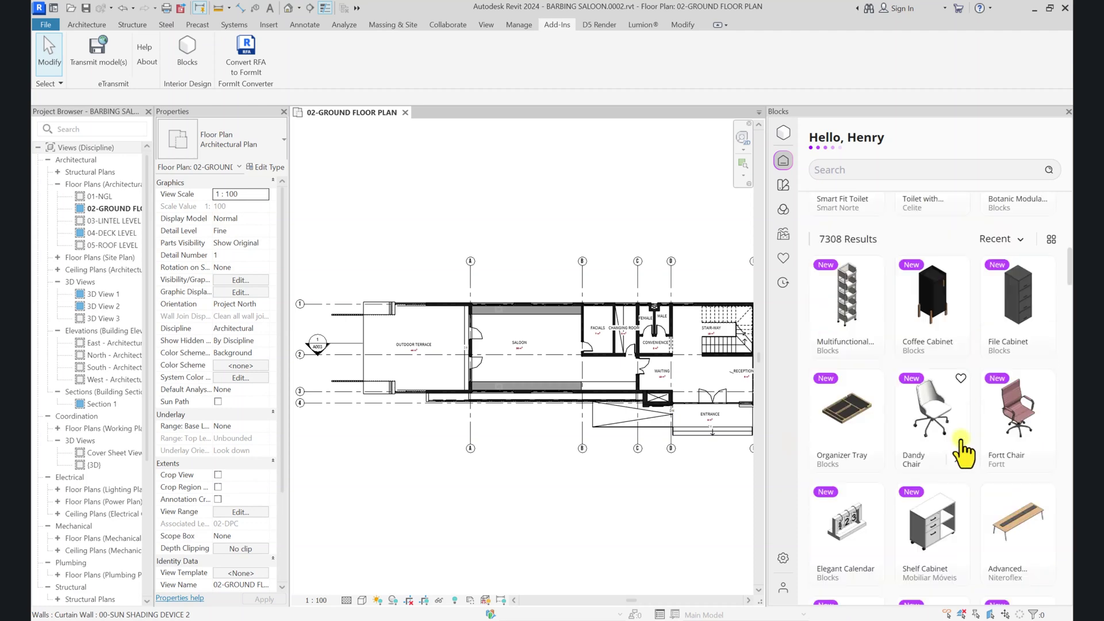
scroll(905, 425, "up", 10)
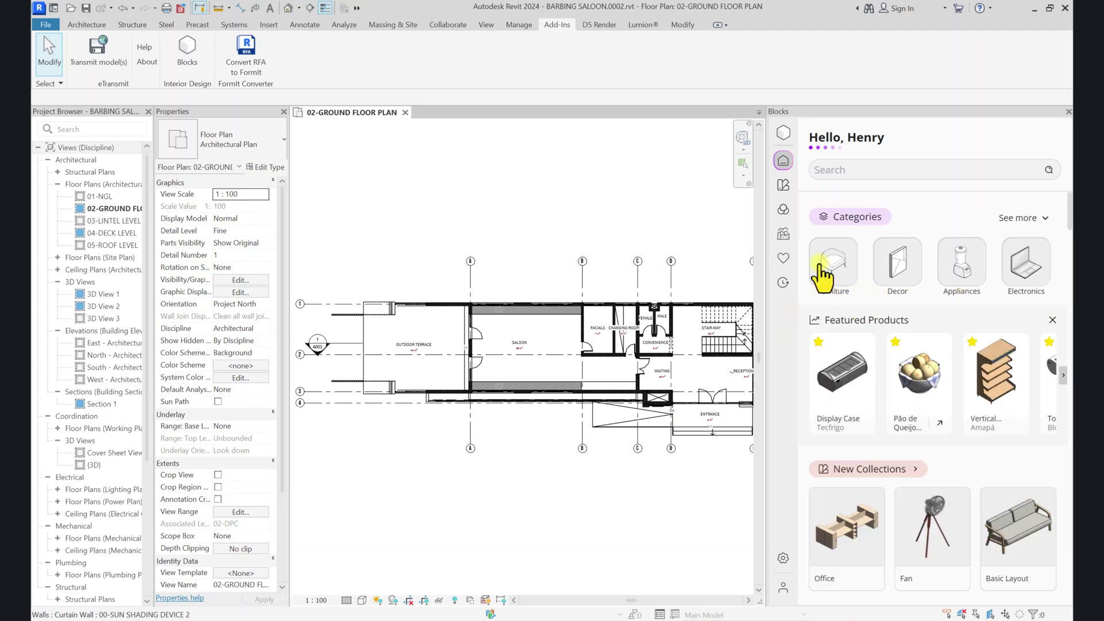
- Review the Collections, Materials, Brands and Saved sections of Blocks, and return to its home page
left_click(783, 186)
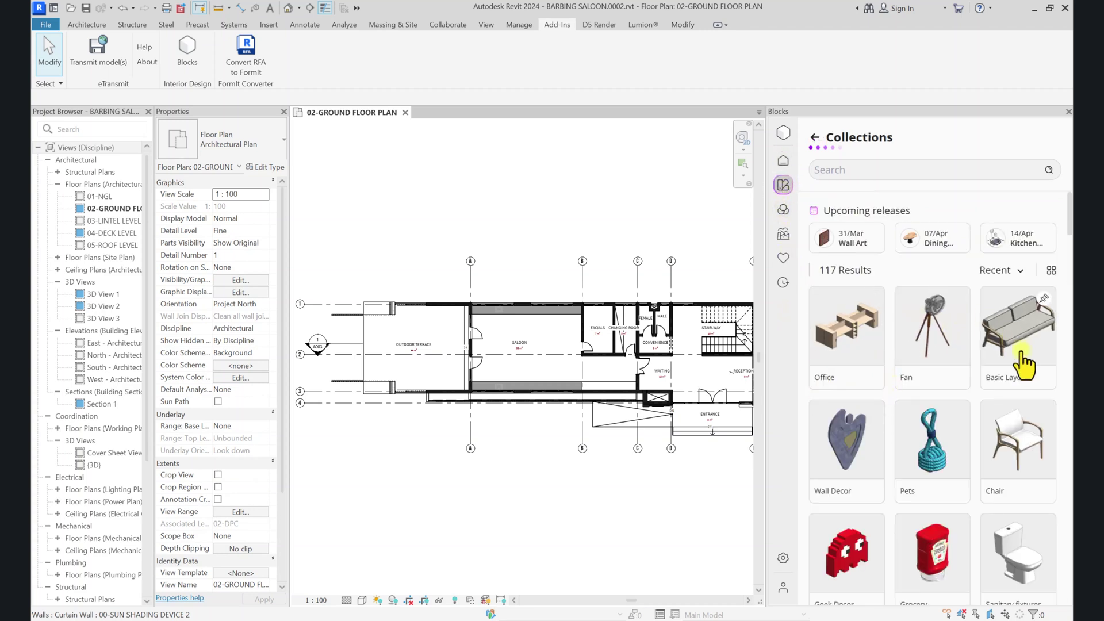
scroll(894, 468, "down", 3)
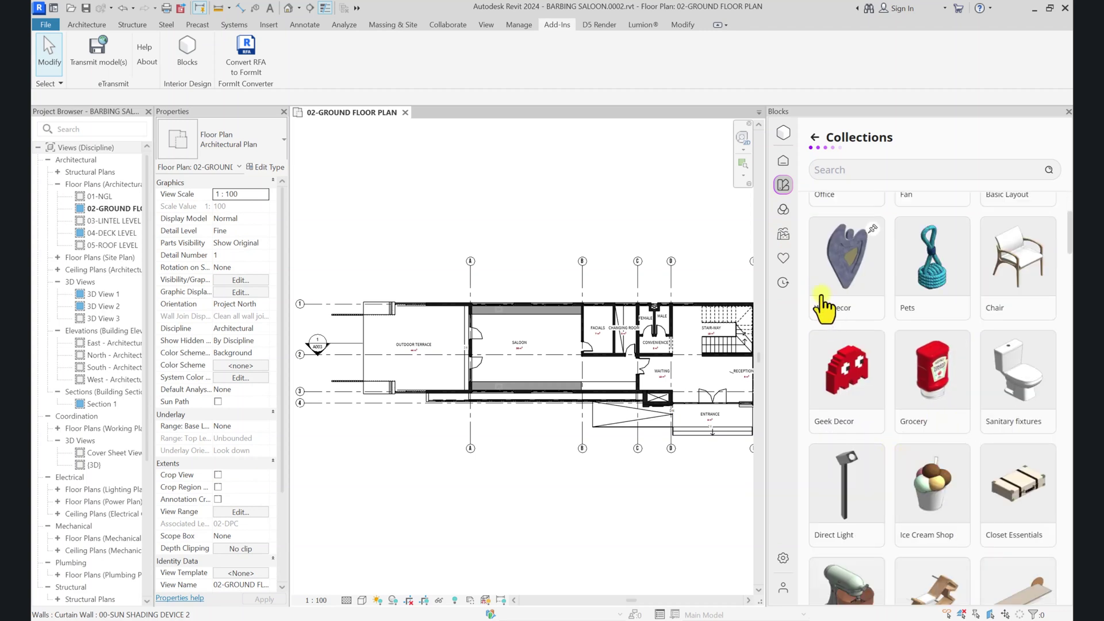
left_click(783, 210)
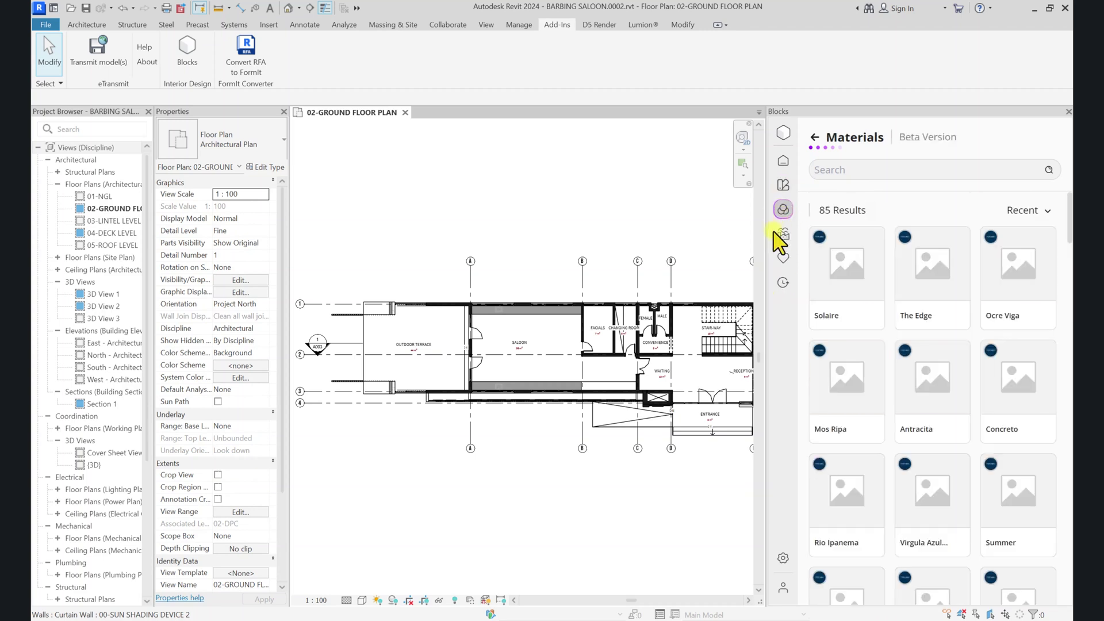
left_click(784, 240)
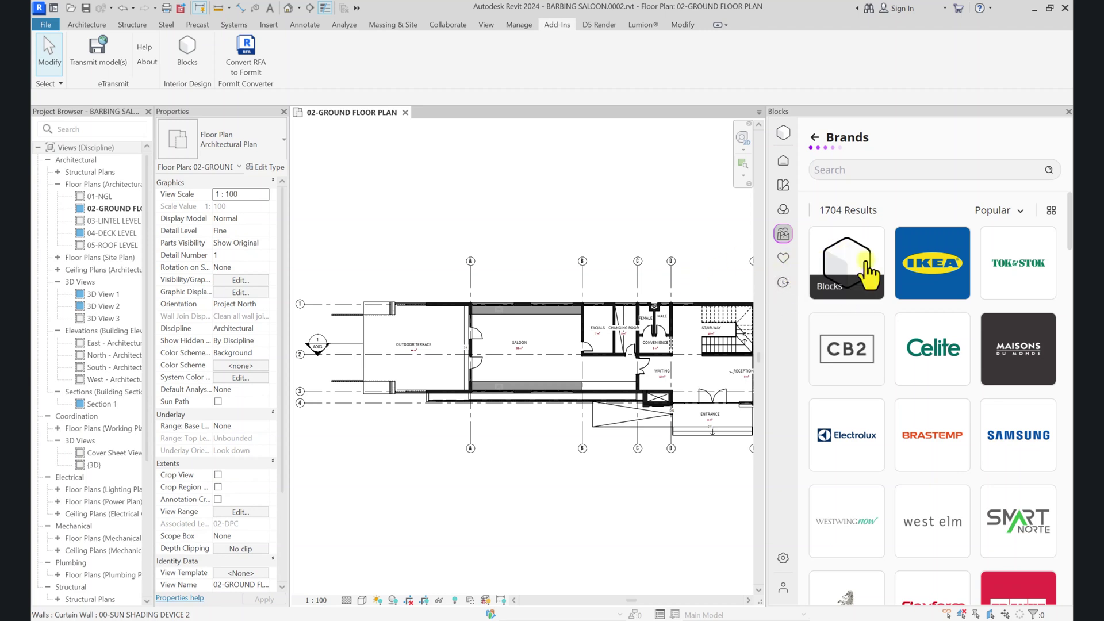
left_click(784, 260)
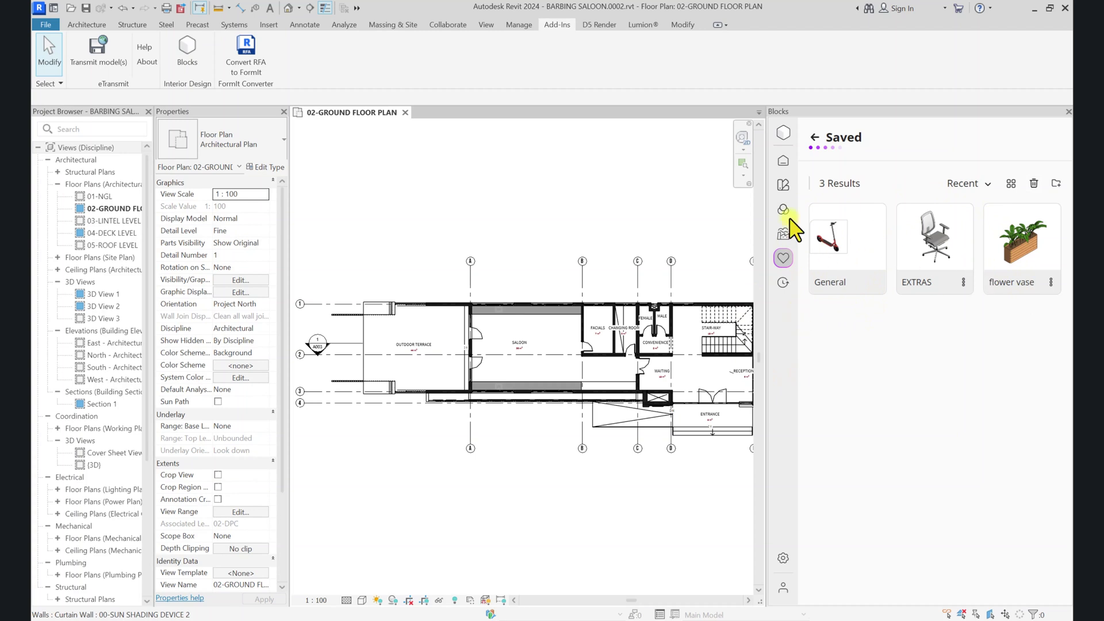
left_click(785, 164)
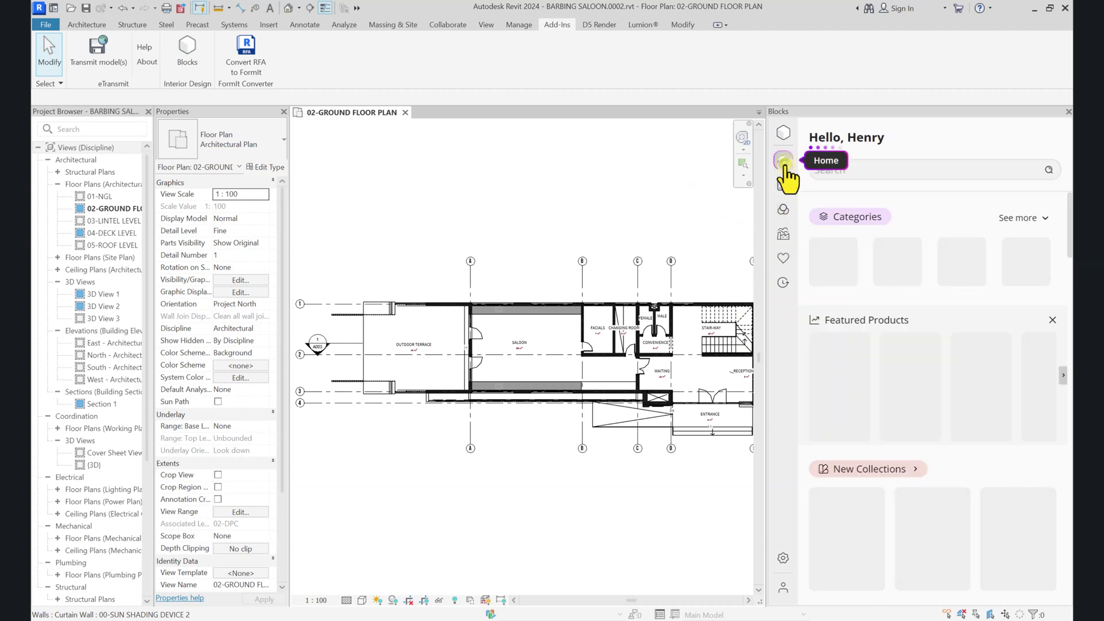
scroll(551, 322, "down", 2)
scroll(474, 380, "up", 4)
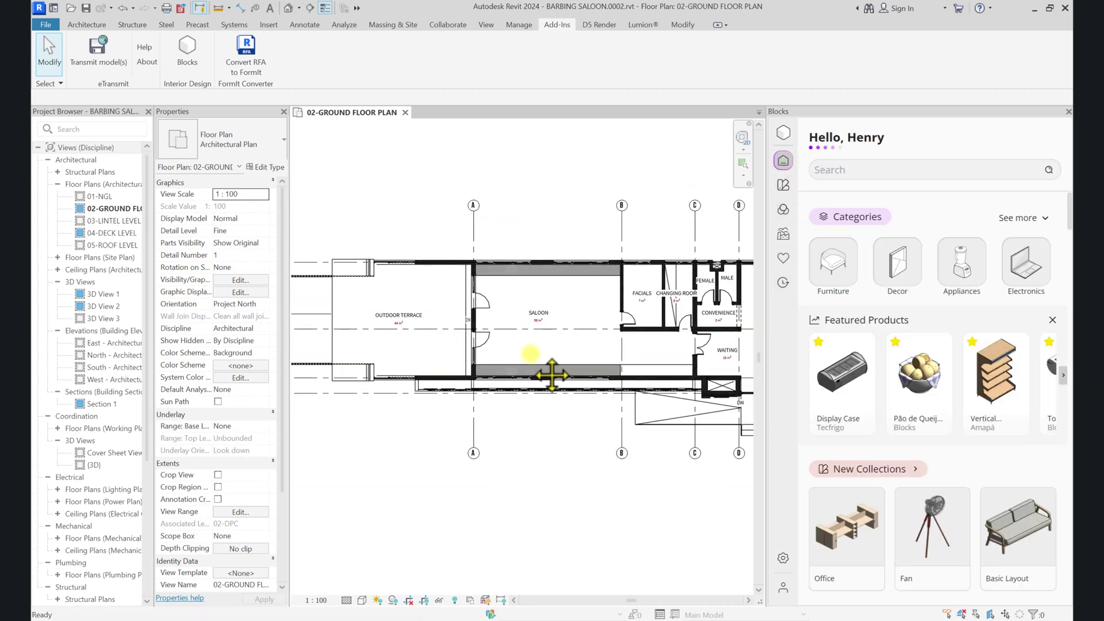
scroll(500, 327, "up", 1)
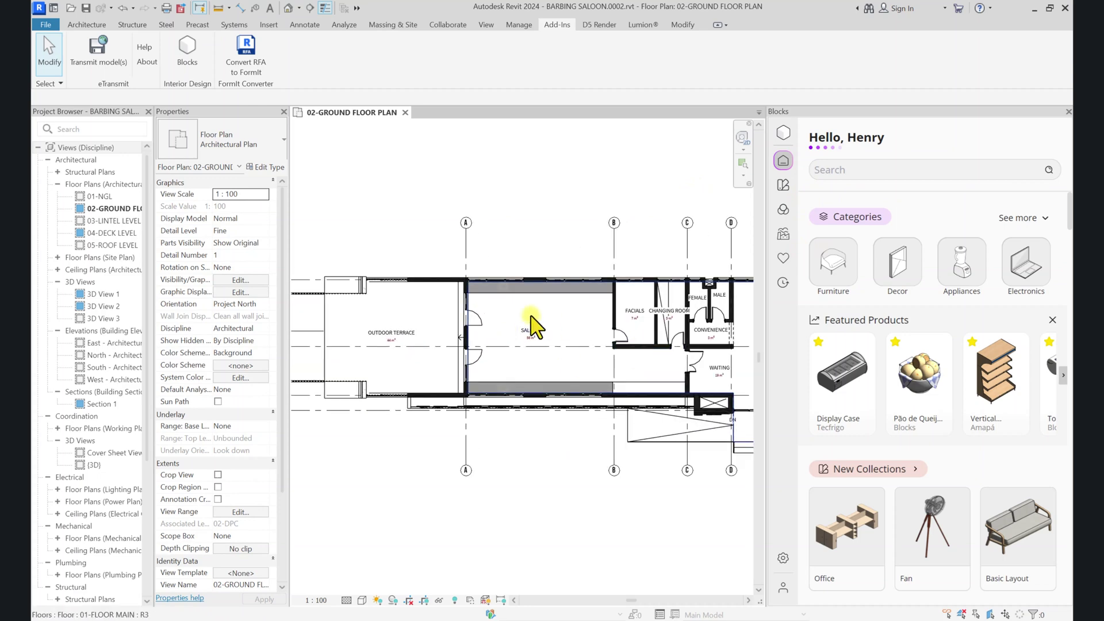
scroll(532, 327, "down", 1)
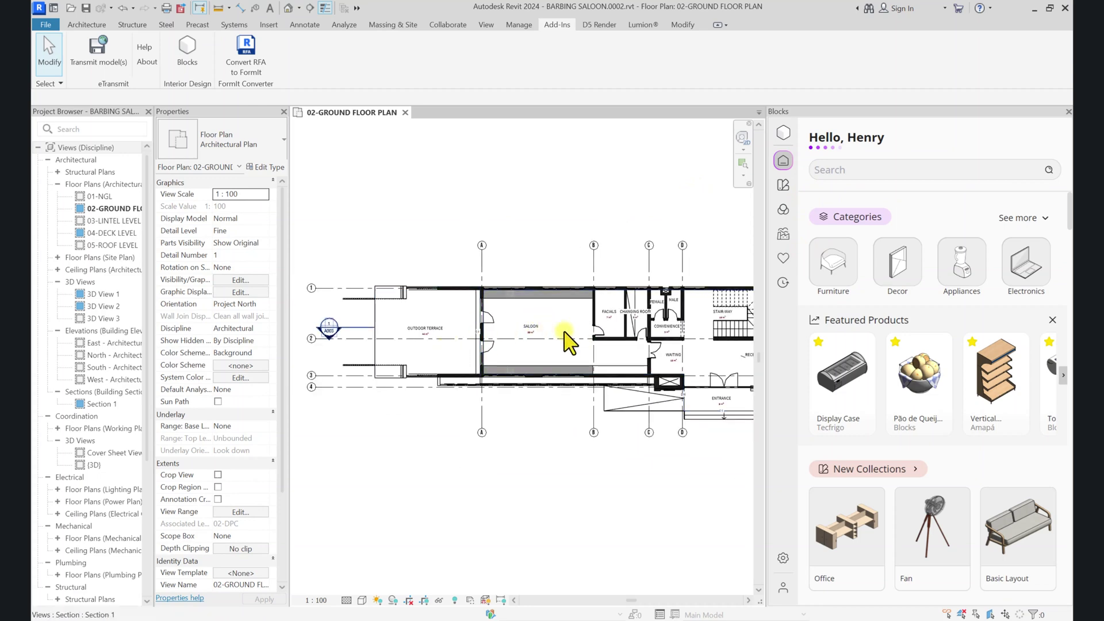
scroll(570, 343, "down", 1)
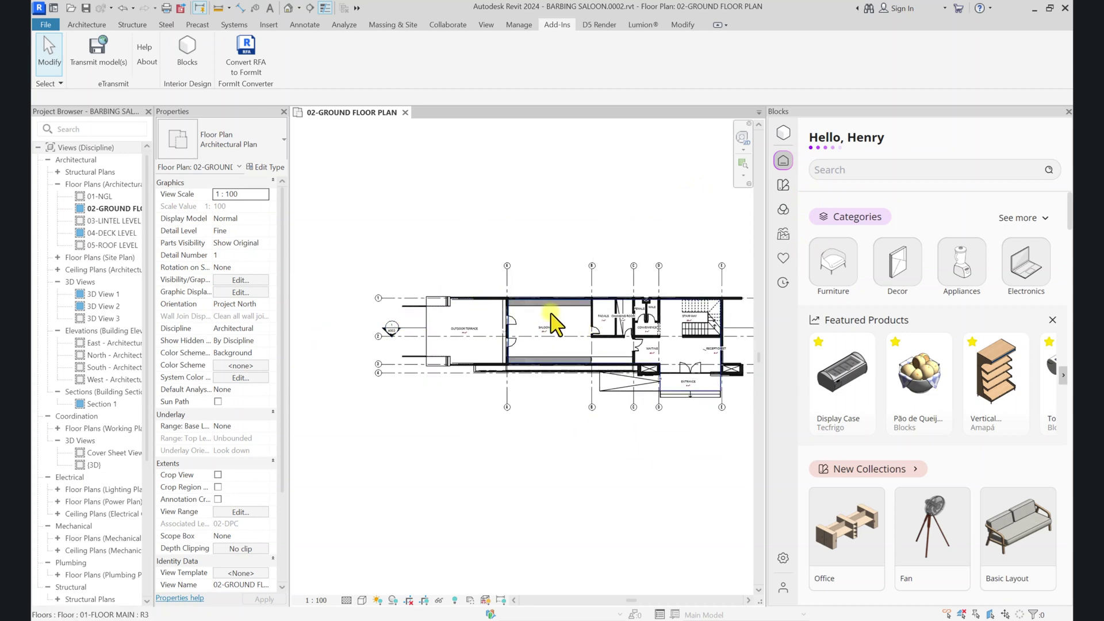
scroll(551, 325, "up", 2)
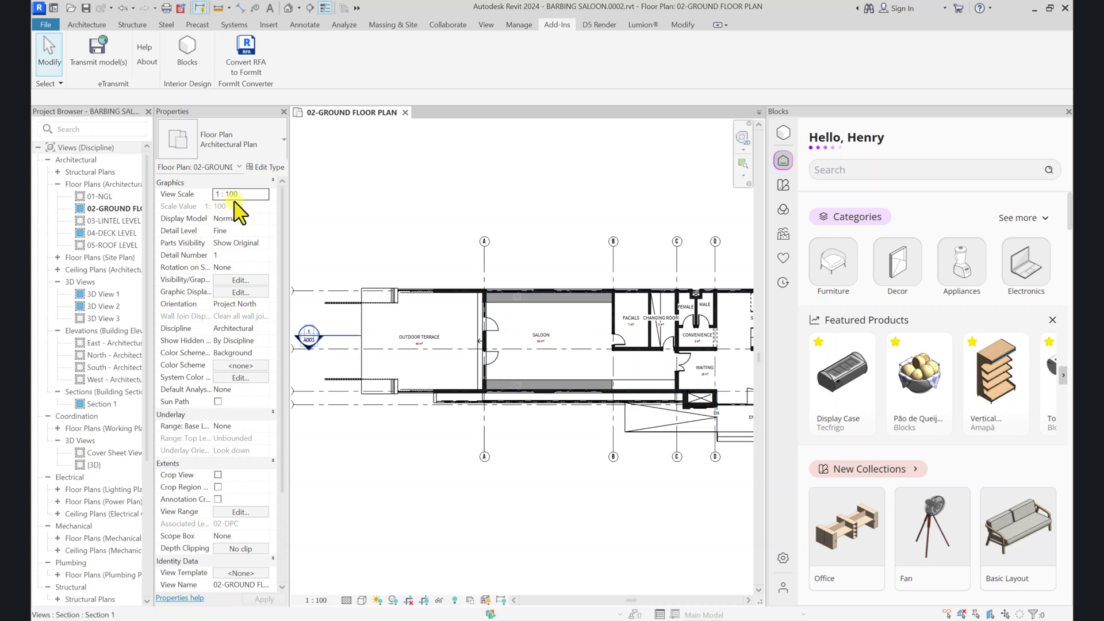
- Open the {3D} view from the Coordination 3D views and enable its section box
double_click(75, 440)
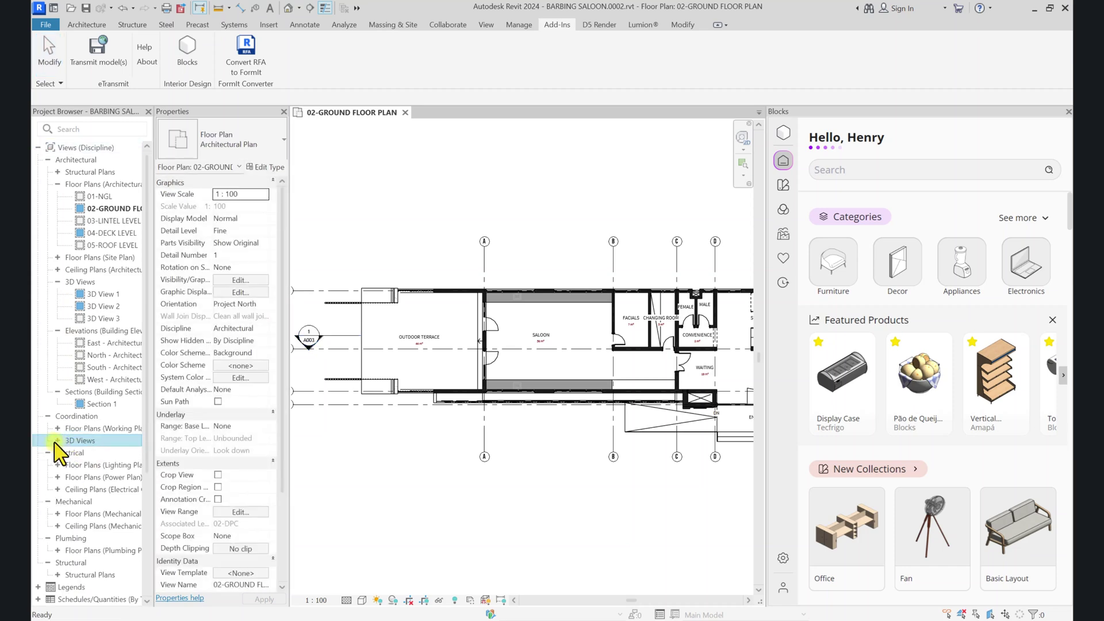
left_click(56, 441)
double_click(89, 465)
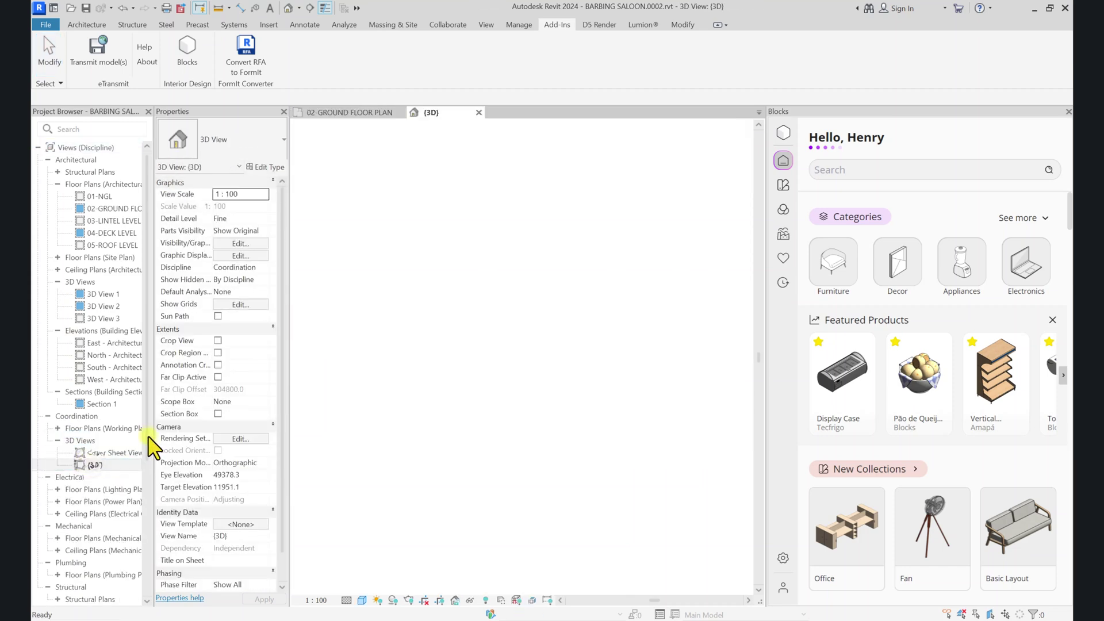
left_click(498, 368)
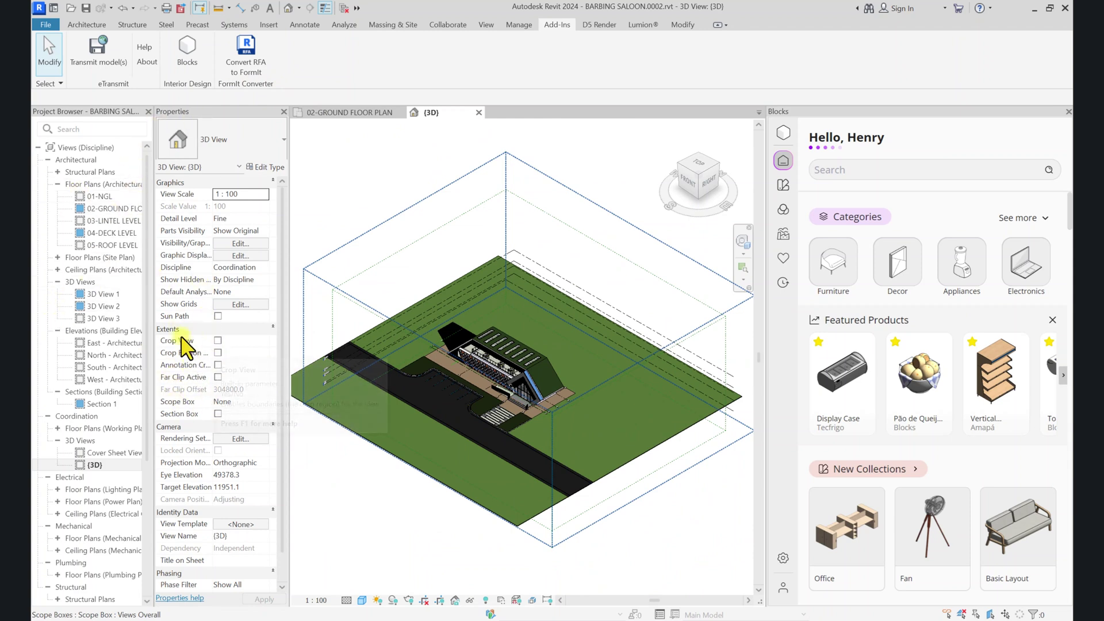
left_click(218, 414)
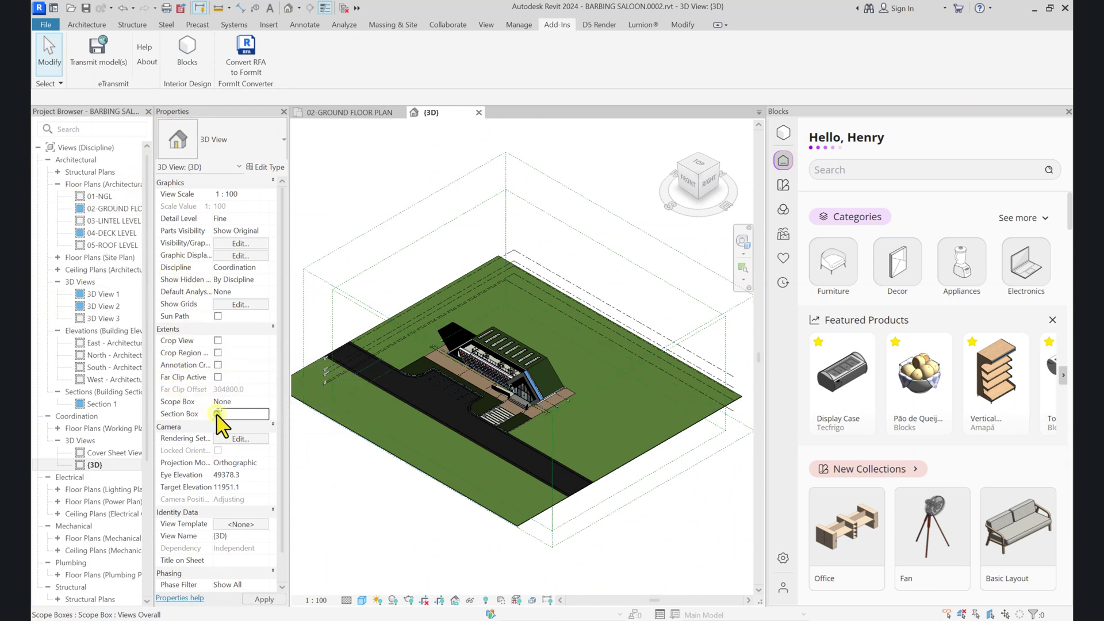
- Lower the top of the section box to cut away the building's roof and expose the saloon interior
left_click(357, 318)
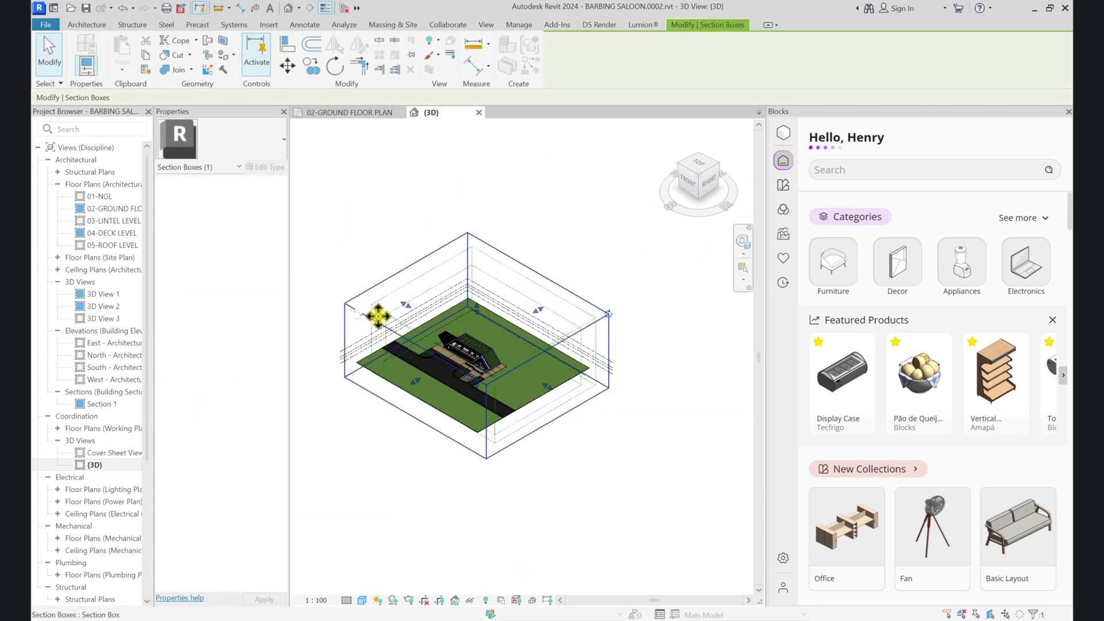
scroll(517, 305, "up", 3)
left_click(687, 181)
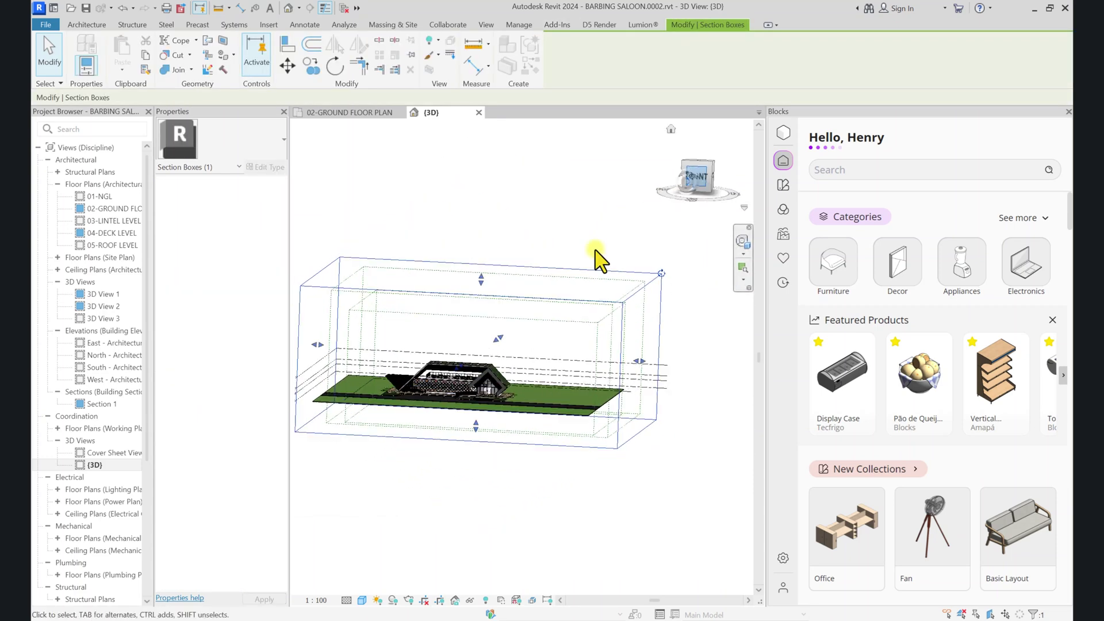
left_click_drag(522, 270, 523, 400)
mouse_move(706, 198)
left_mouse_down()
mouse_move(665, 216)
mouse_move(671, 202)
mouse_move(713, 196)
left_mouse_up()
scroll(525, 414, "up", 5)
left_click_drag(517, 397, 518, 400)
left_click(713, 162)
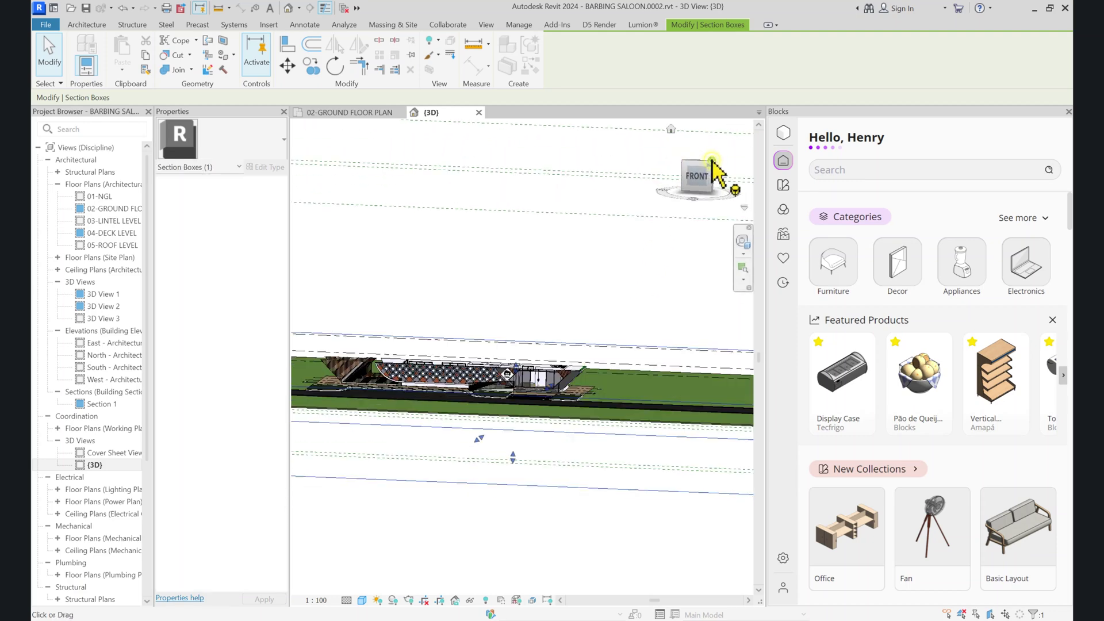
scroll(446, 250, "up", 5)
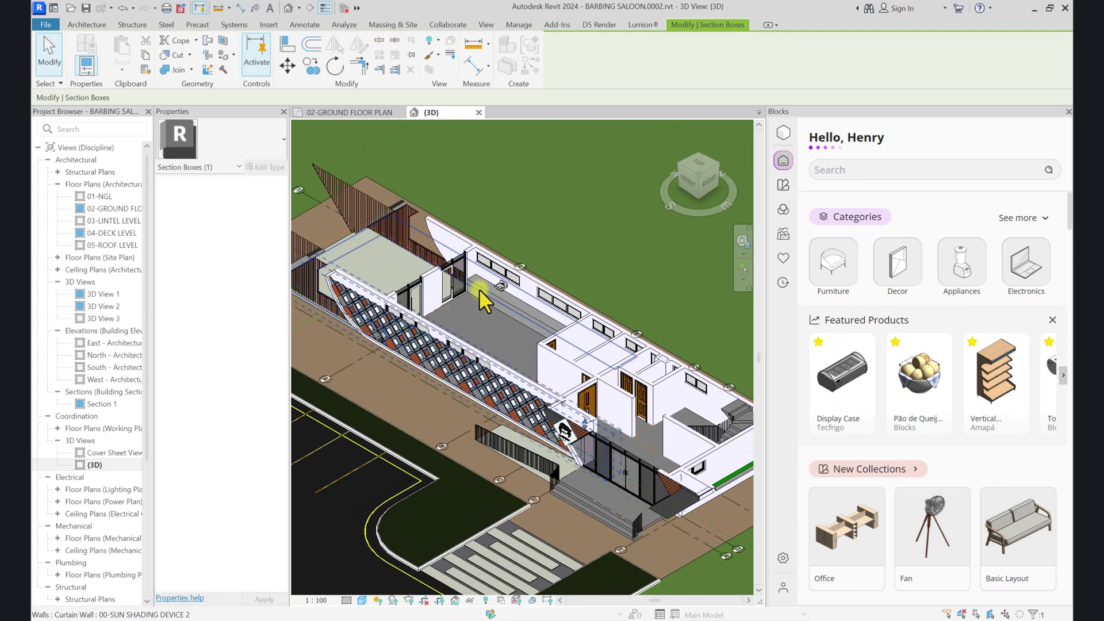
left_click(546, 348)
key("Delete")
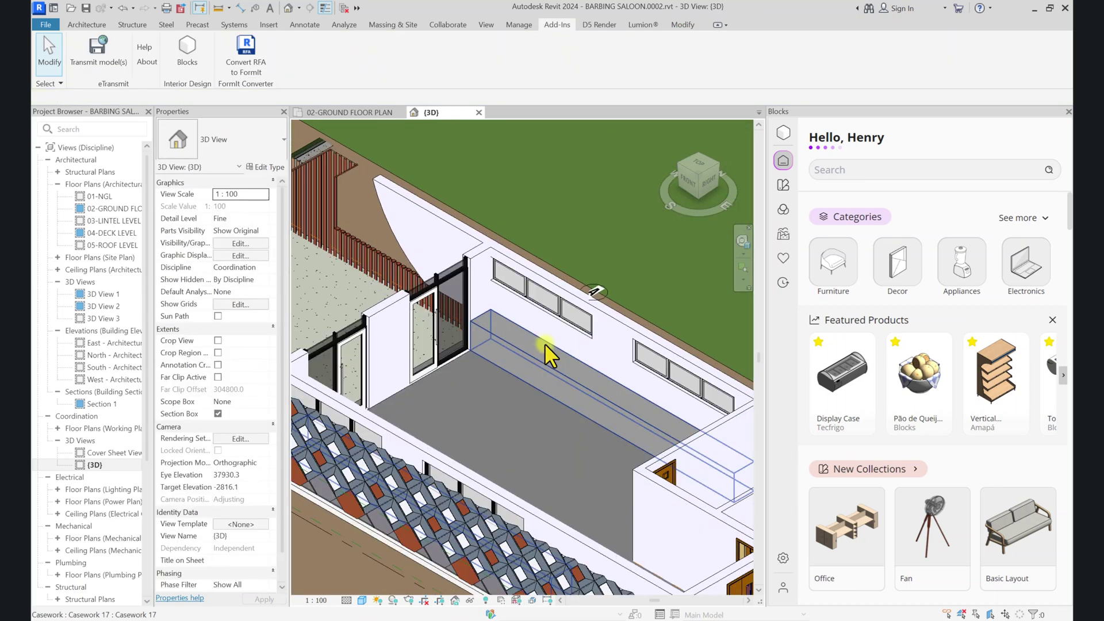
- Open the 02-GROUND FLOOR PLAN view and focus on the saloon room
left_click(360, 113)
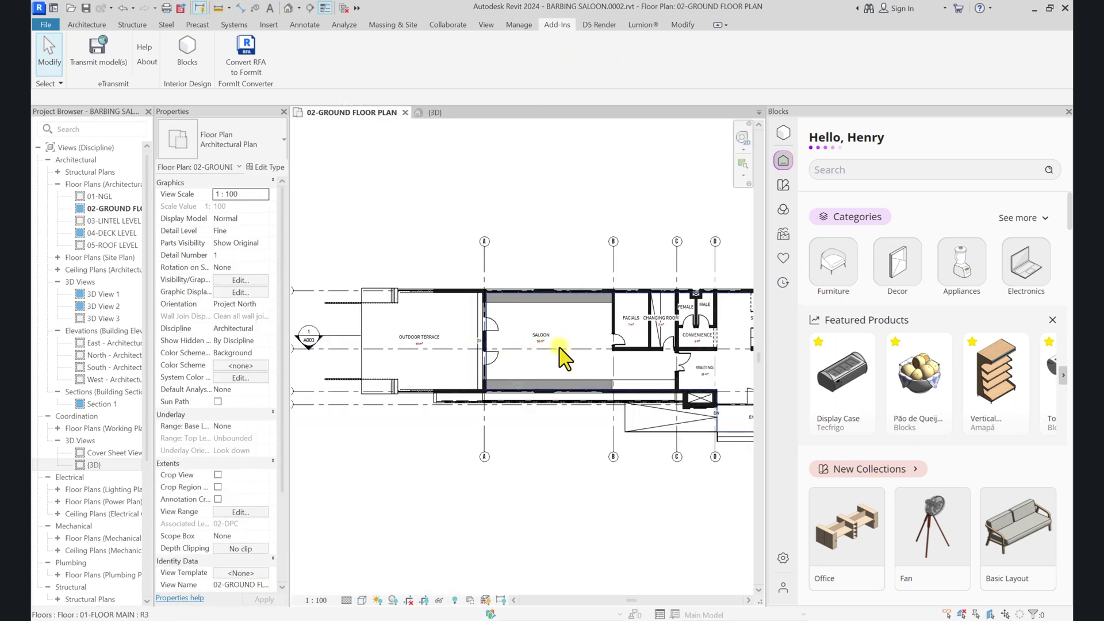
scroll(478, 377, "down", 3)
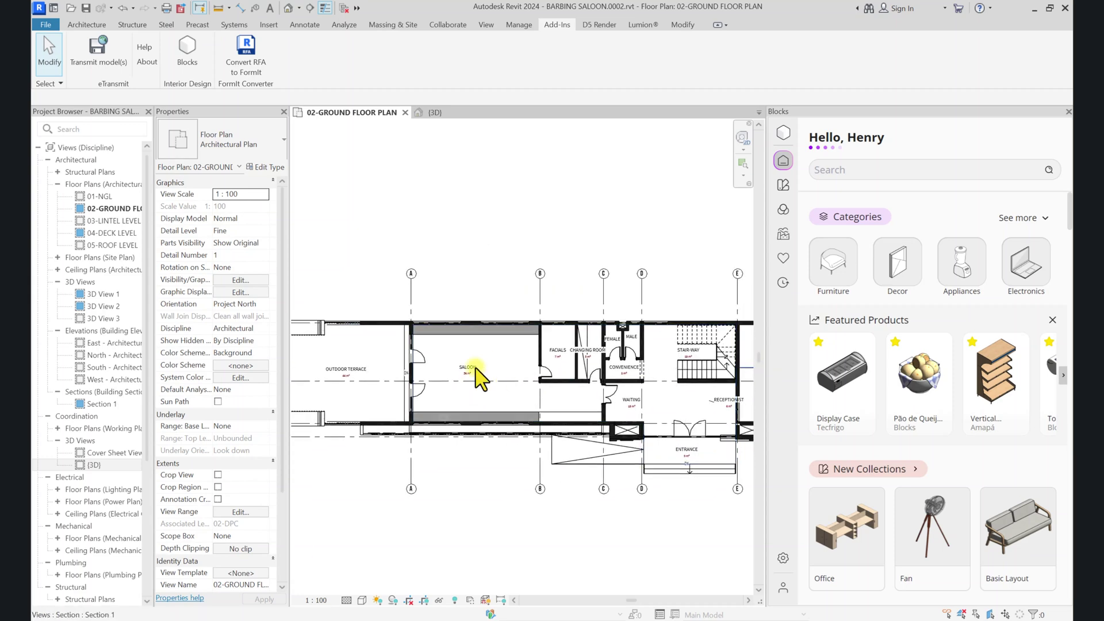
scroll(419, 391, "up", 2)
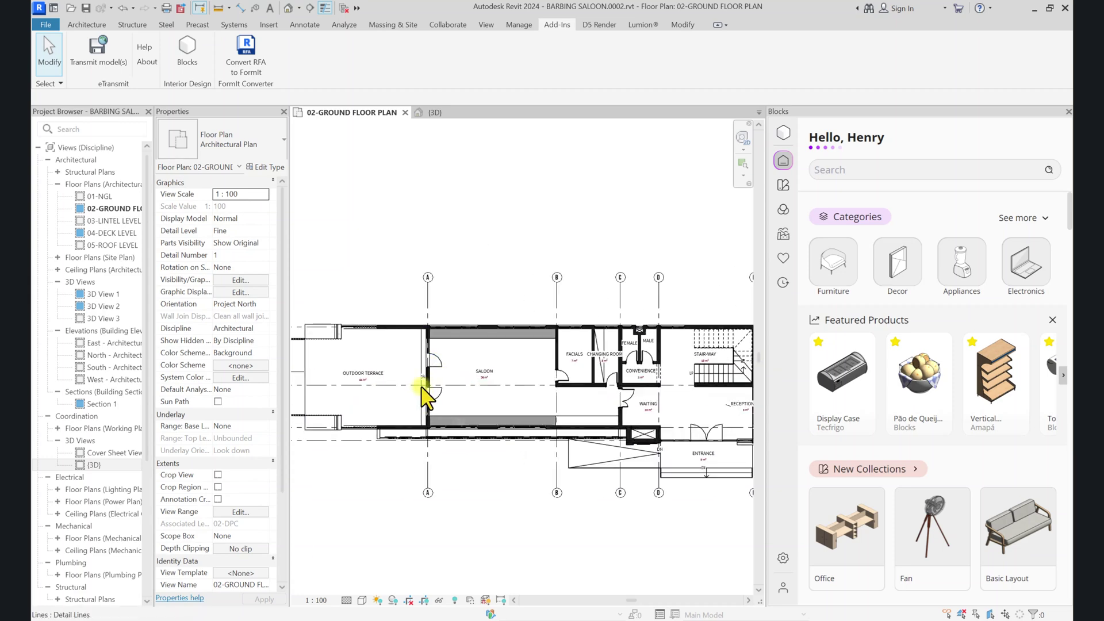
scroll(468, 382, "up", 2)
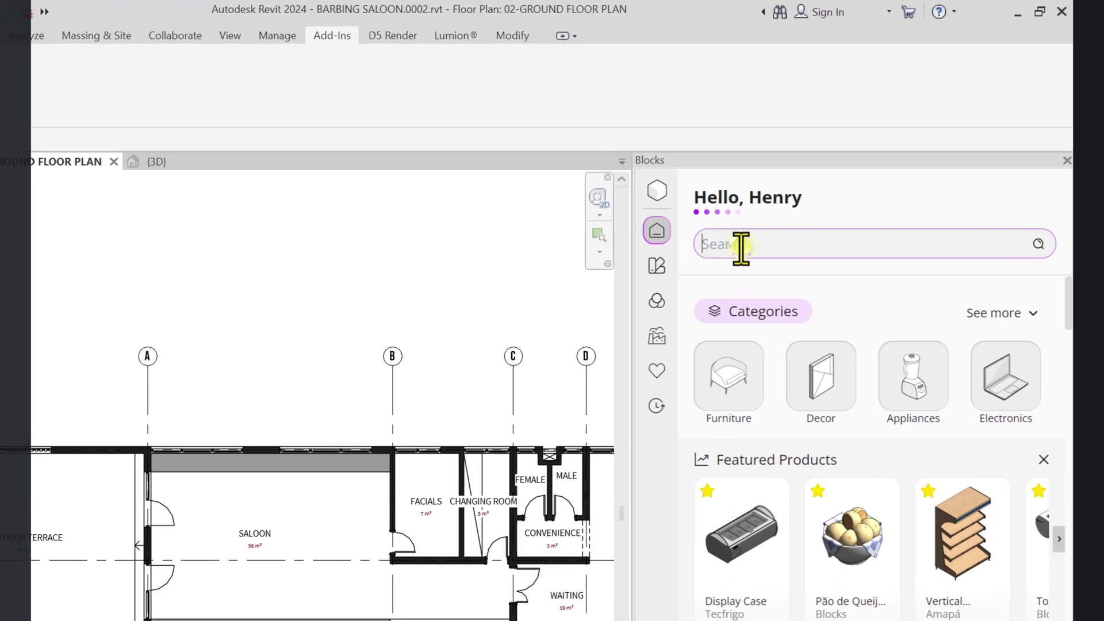
- Search the Blocks library for "SALOON"
left_click(788, 195)
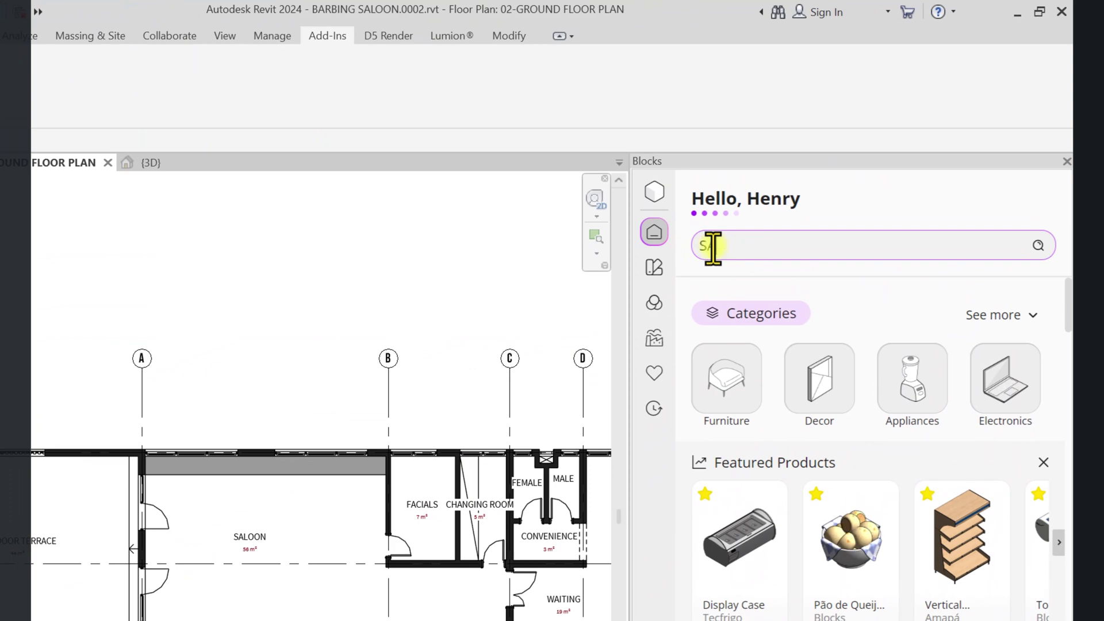
type("SALOON")
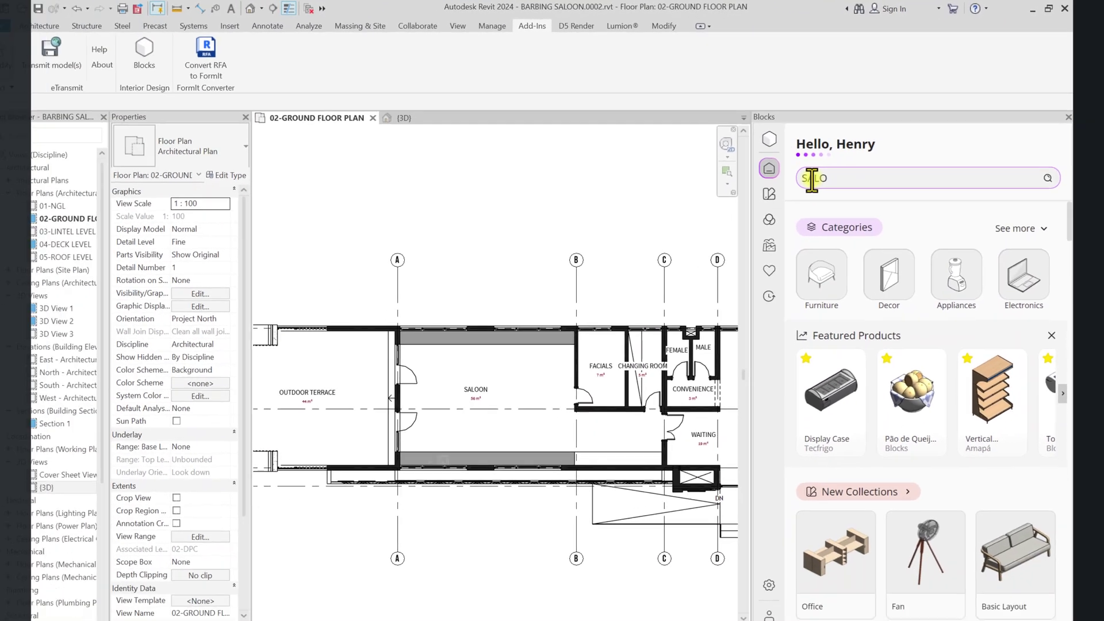
key("Return")
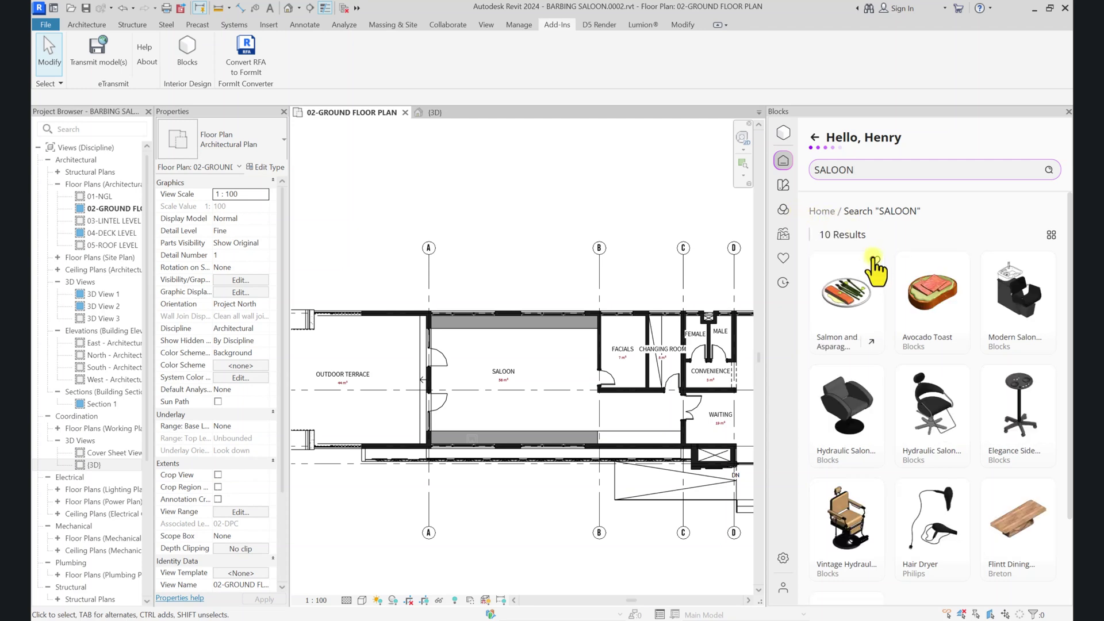
- Place a Modern Salon Backwash below the saloon's upper counter, about 1200 mm from the grid A wall and 1312 mm from the upper wall
mouse_move(847, 426)
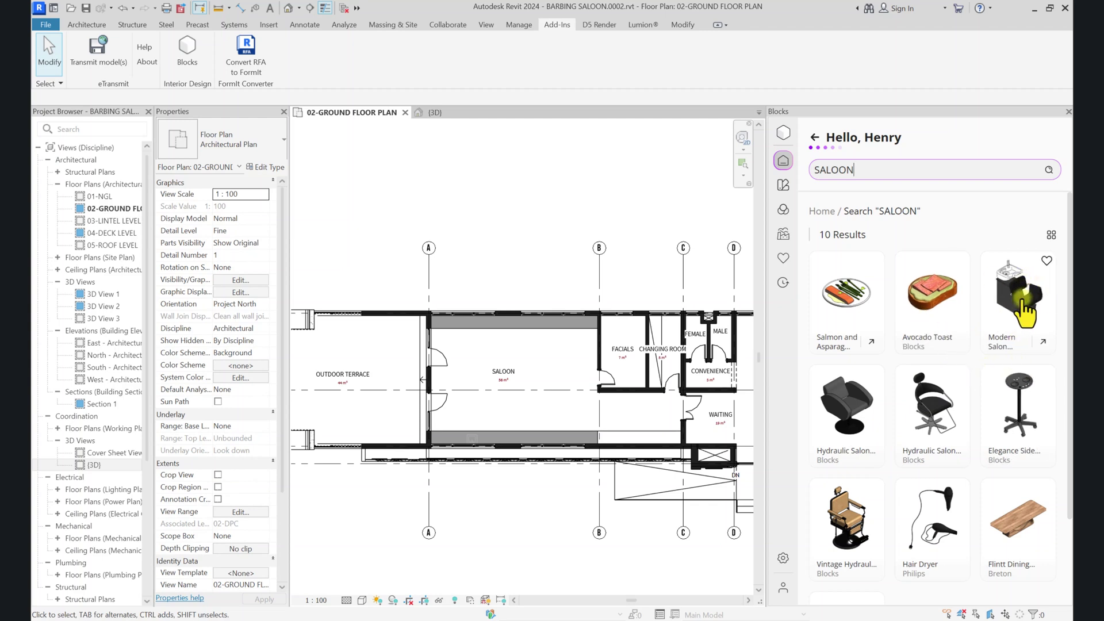
left_click_drag(1027, 313, 733, 362)
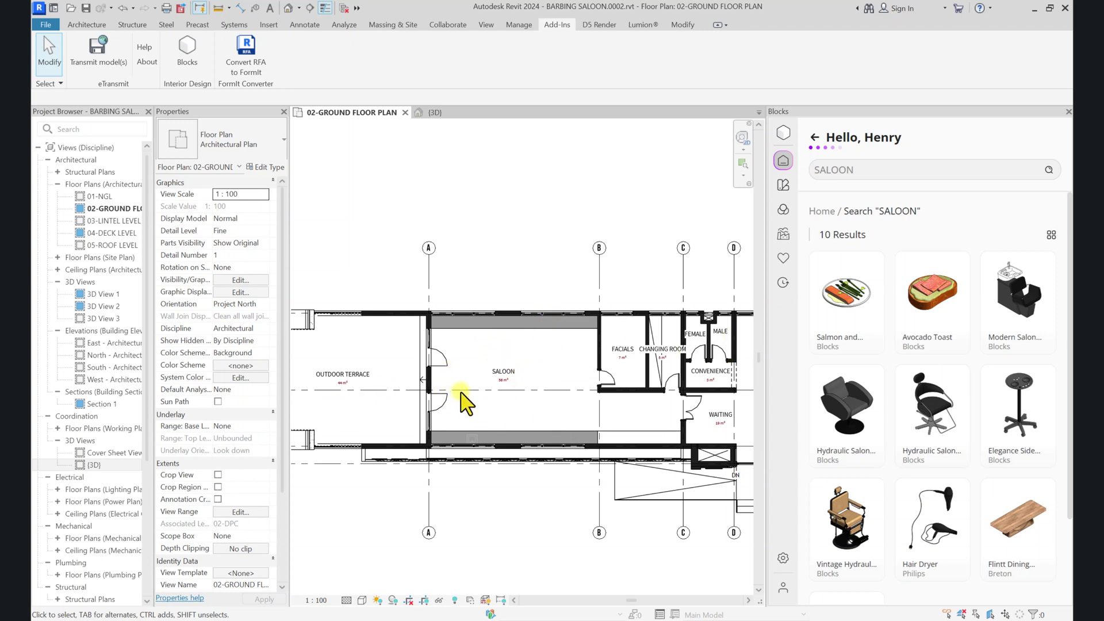
left_click_drag(1010, 296, 370, 412)
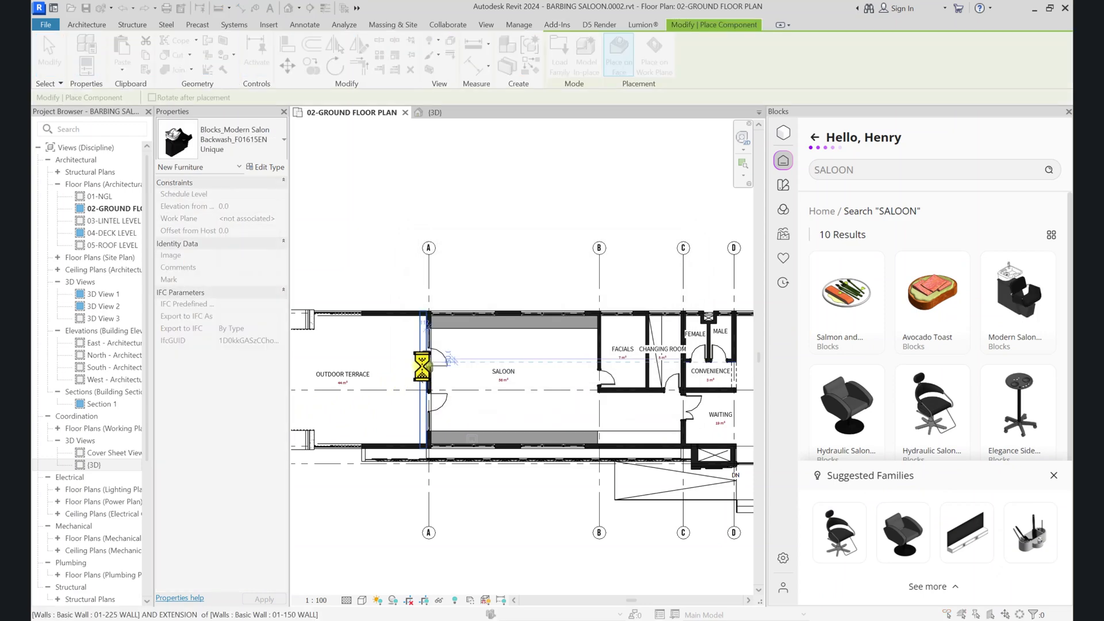
scroll(442, 343, "up", 5)
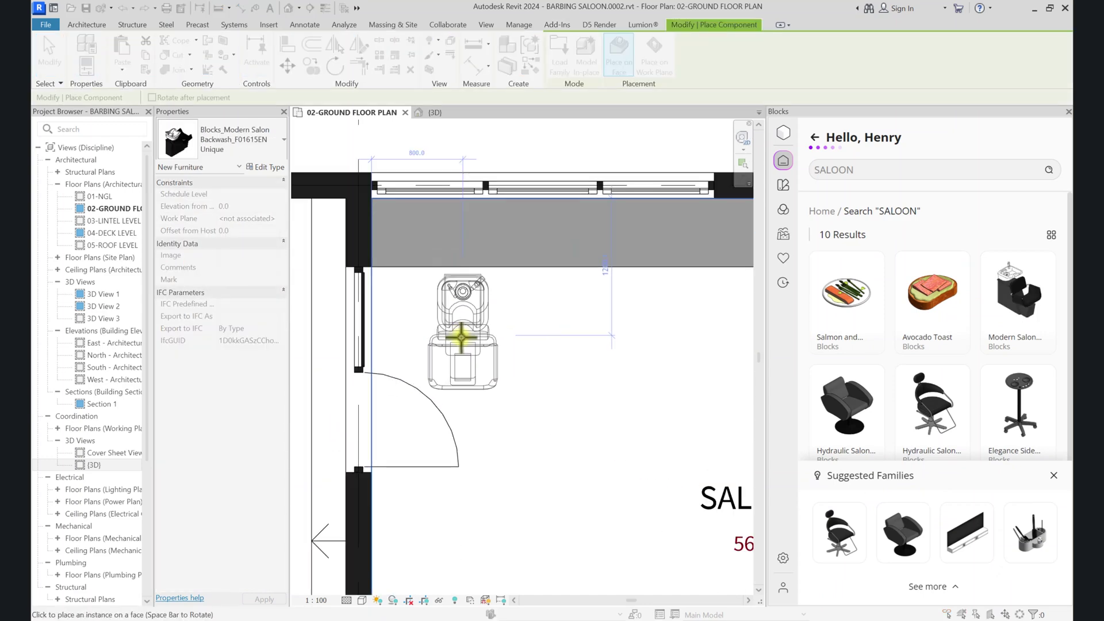
scroll(463, 338, "up", 4)
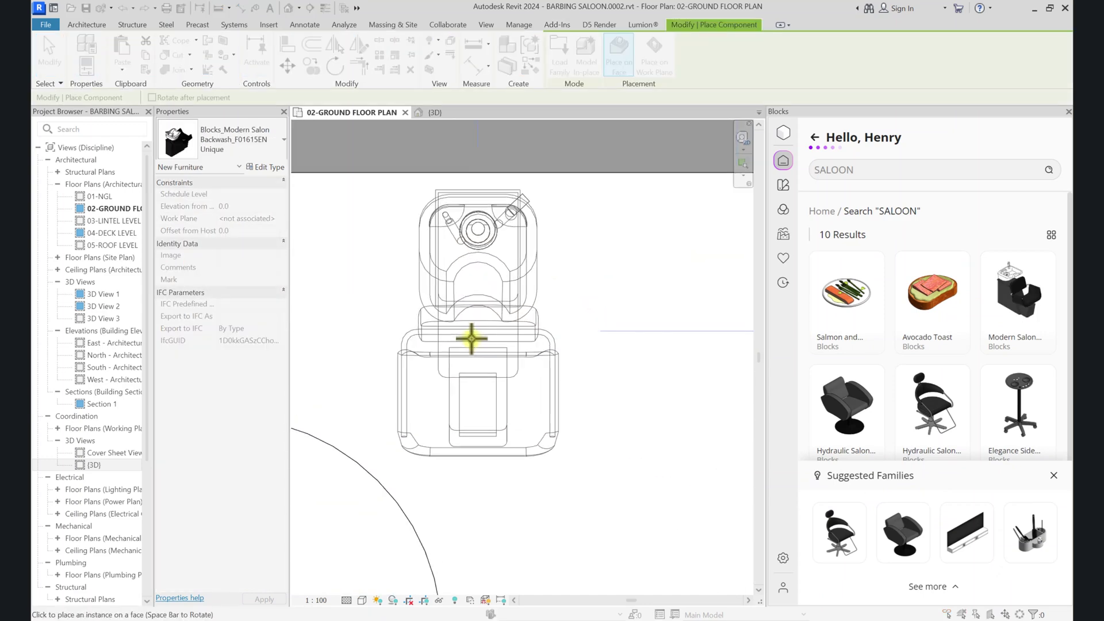
scroll(472, 341, "down", 1)
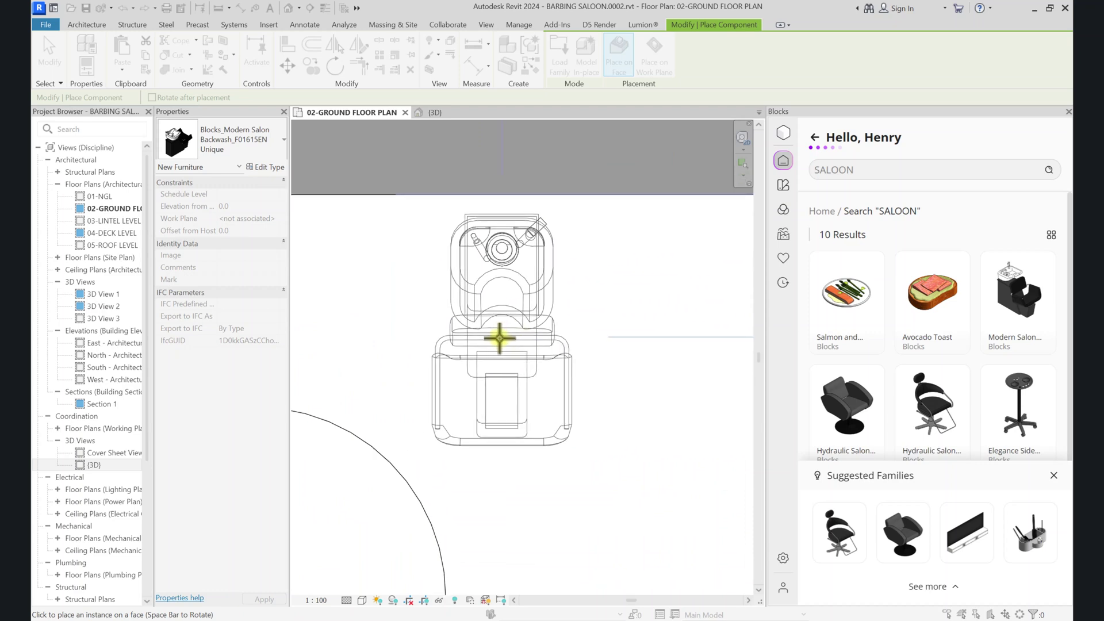
scroll(498, 331, "down", 3)
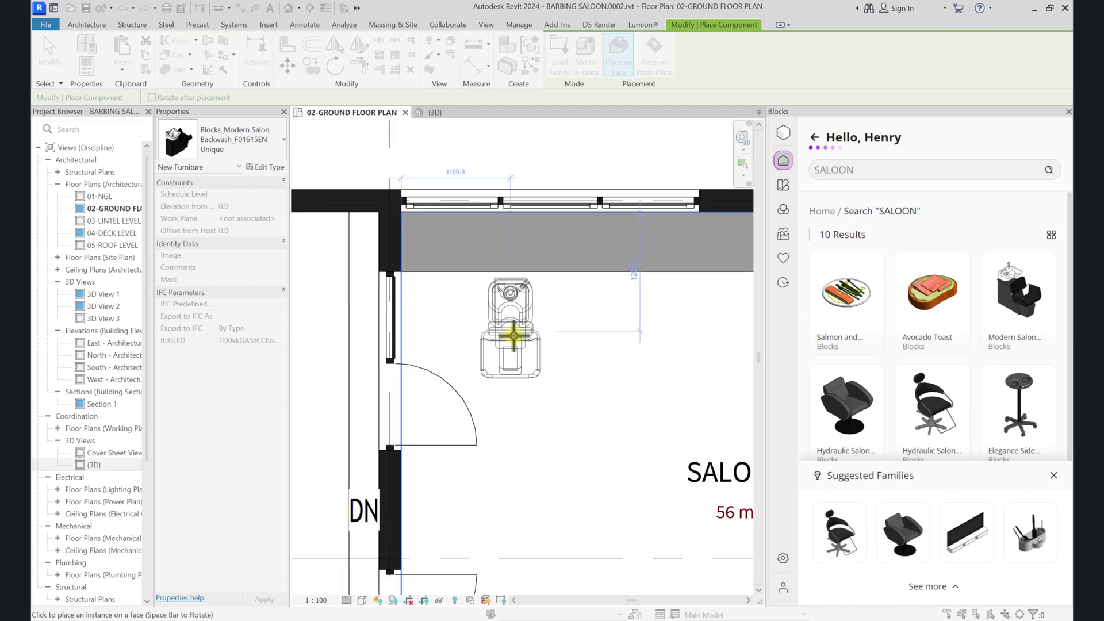
left_click(523, 333)
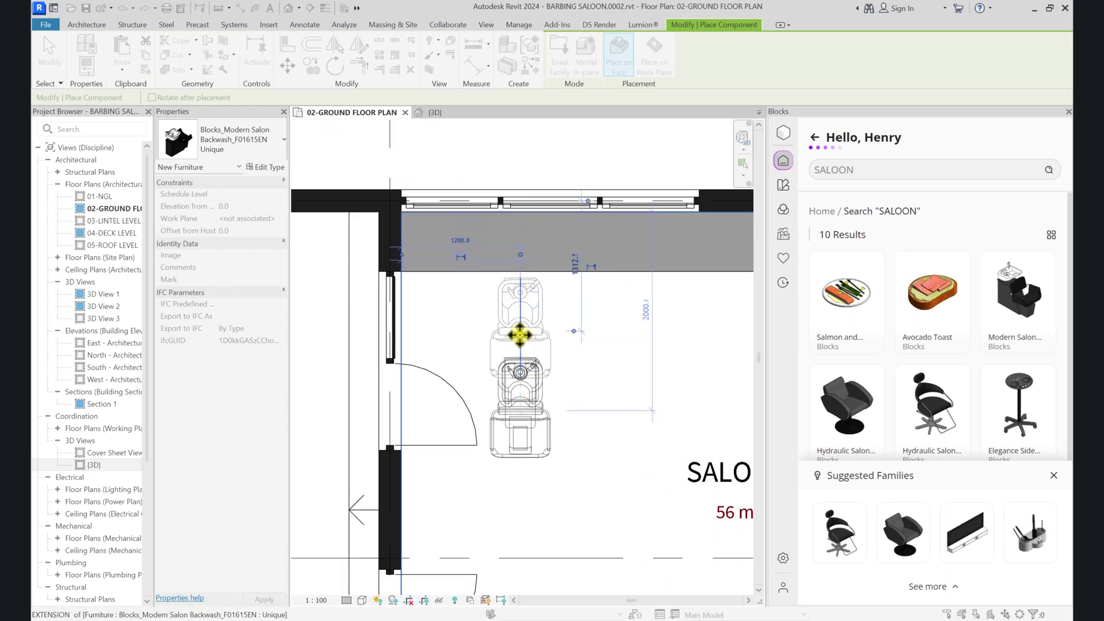
- Place a second Modern Salon Backwash, rotated 180°, above the lower counter and aligned vertically with the first one, and end the placement
scroll(513, 472, "down", 2)
key("space")
key("space")
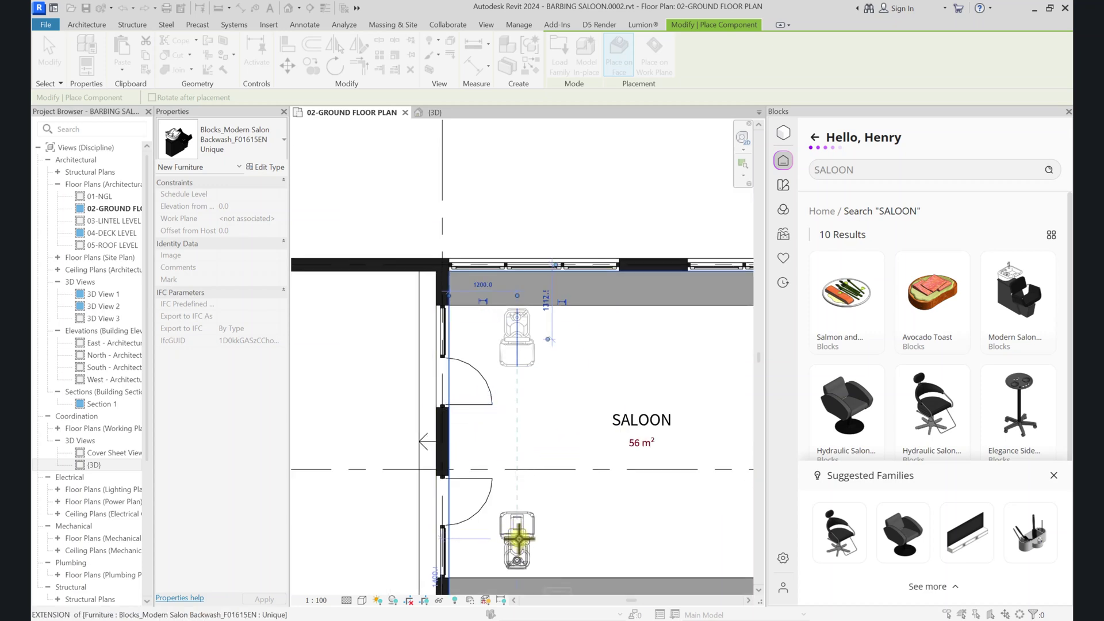
left_click(518, 538)
scroll(457, 426, "down", 2)
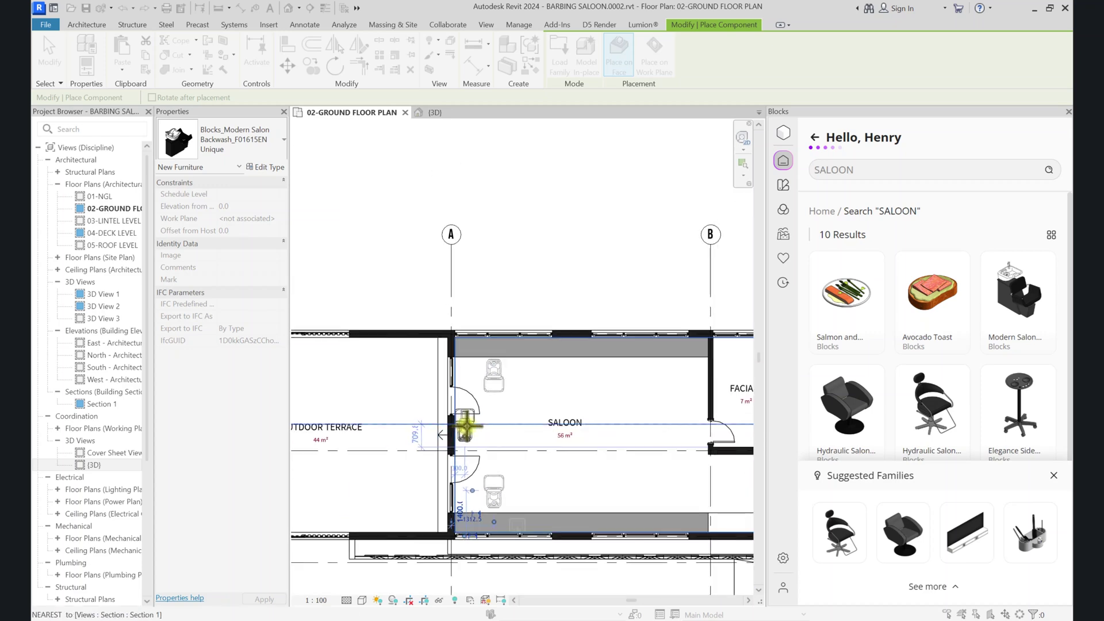
key("Escape")
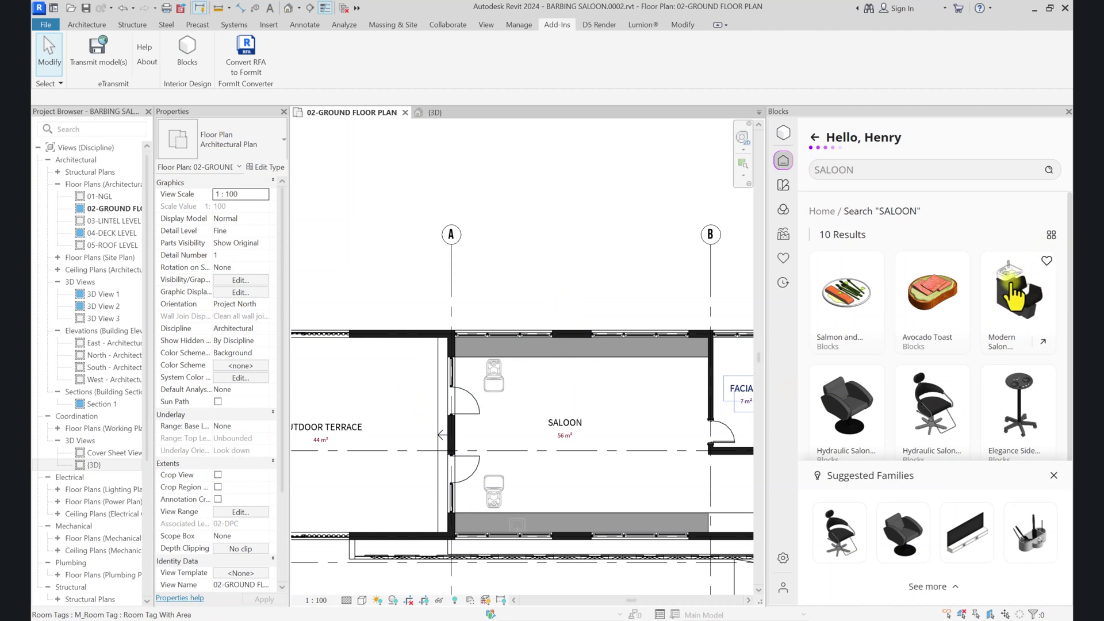
- Mark the Modern Salon Backwash as a favourite and save it in a new folder named BARBING SALOON
left_click(1046, 263)
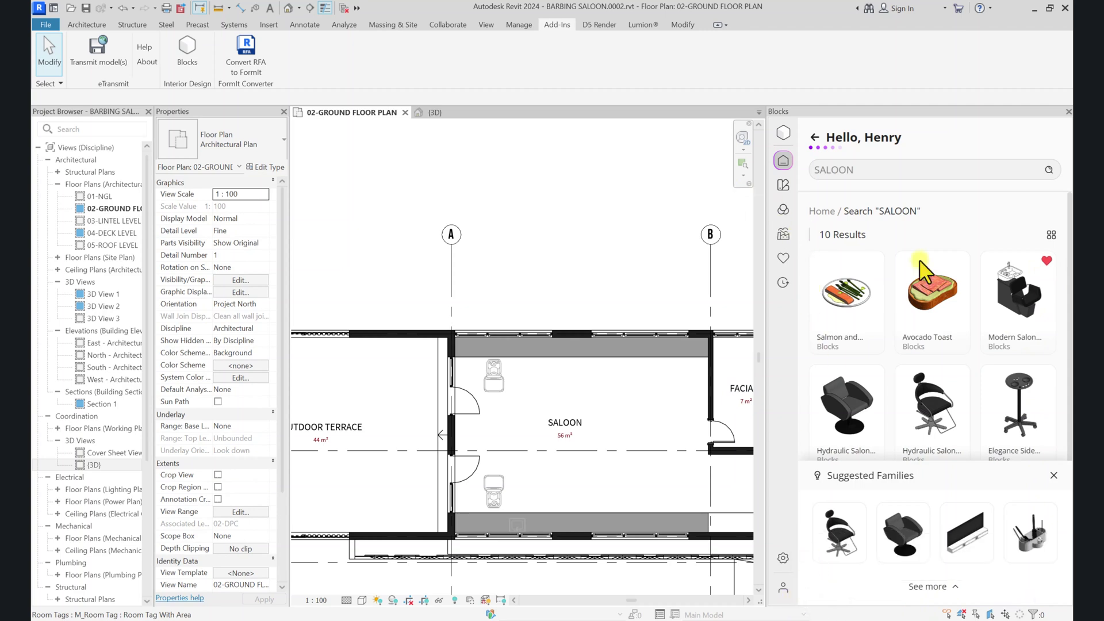
left_click(1046, 262)
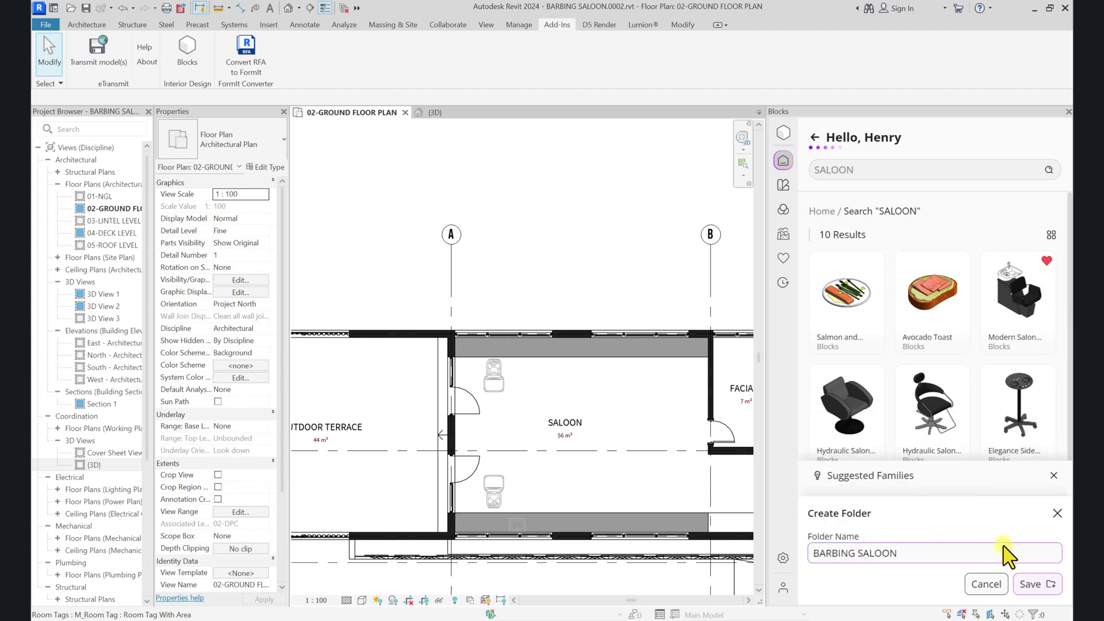
left_click(1025, 586)
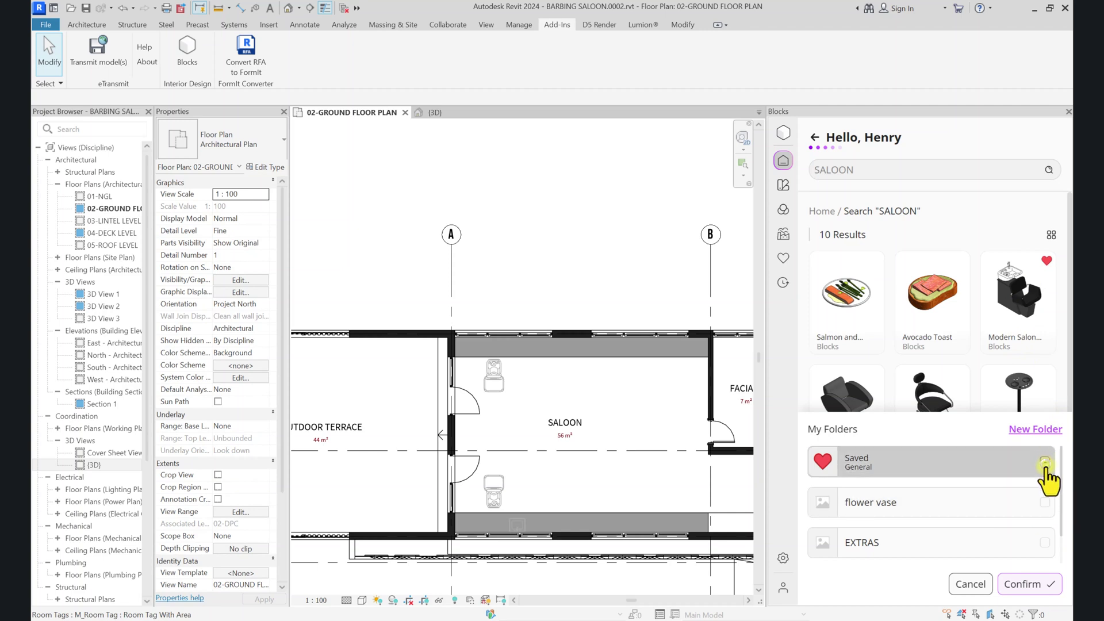
scroll(1044, 549, "down", 1)
left_click(1044, 548)
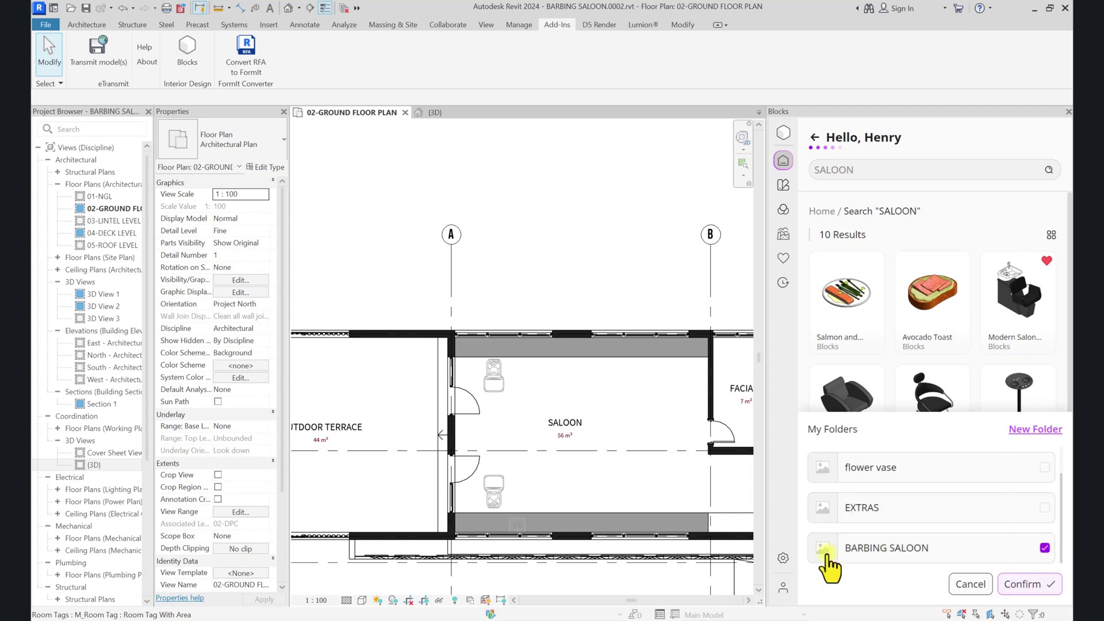
left_click(1020, 584)
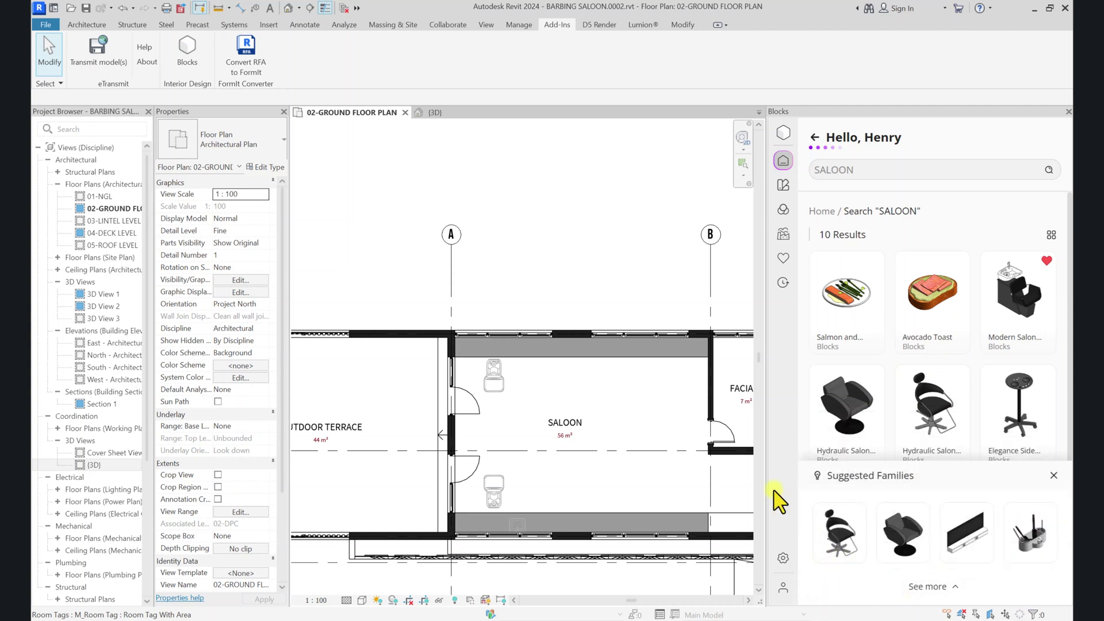
- Place a Hydraulic Salon Chair with Footrest, rotated 180°, beside the upper backwash, about 2700 mm from the saloon's grid A wall
scroll(875, 395, "down", 2)
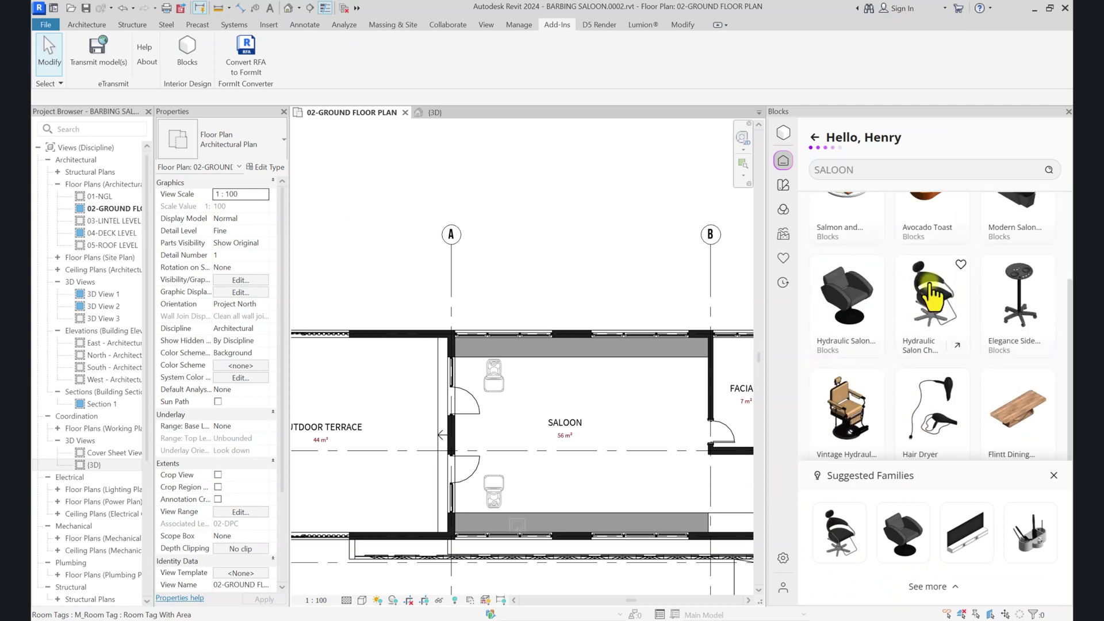
left_click(937, 314)
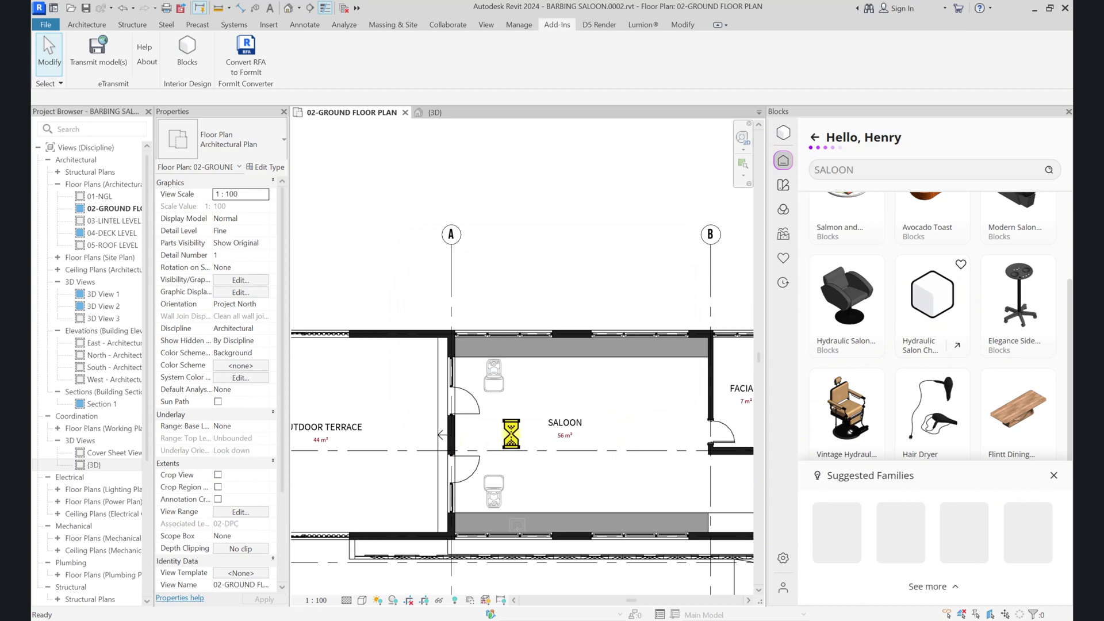
scroll(529, 387, "up", 2)
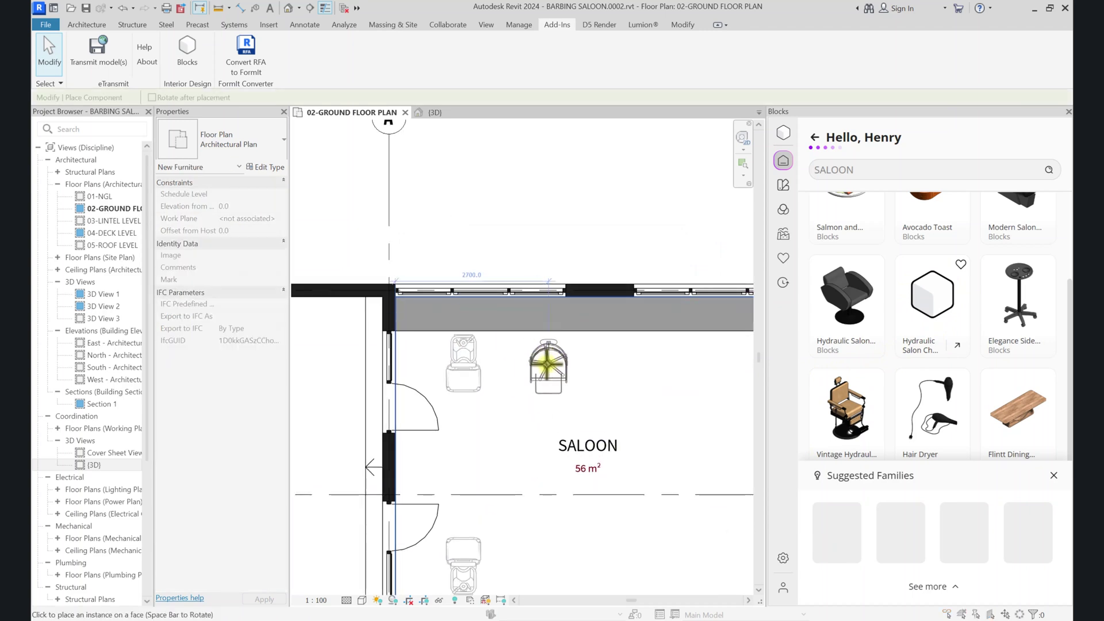
key("space")
key("space")
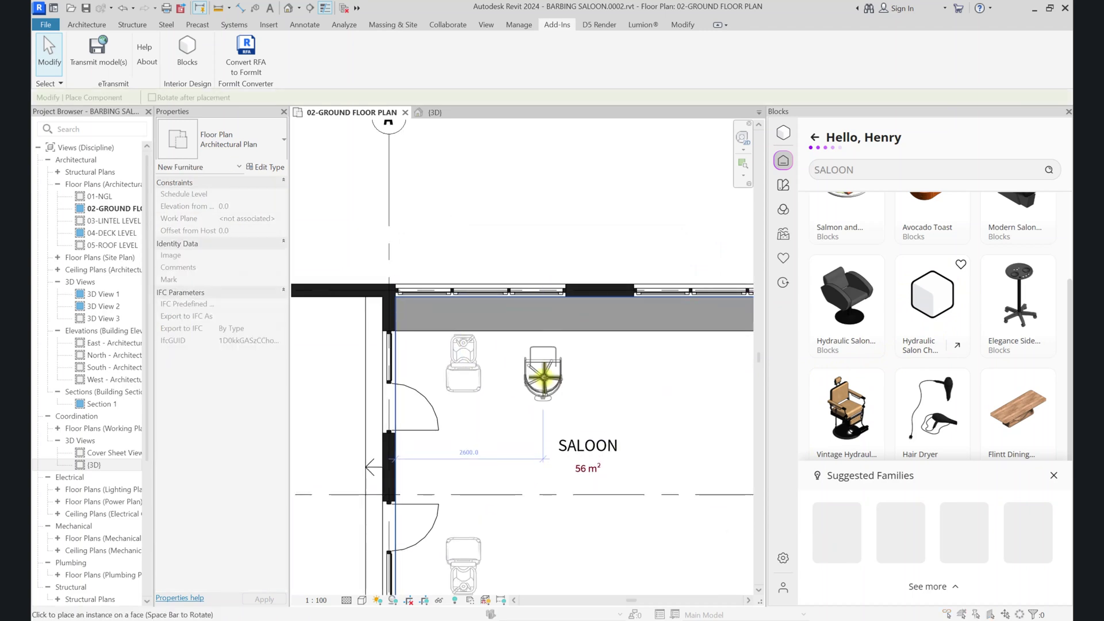
scroll(535, 374, "down", 2)
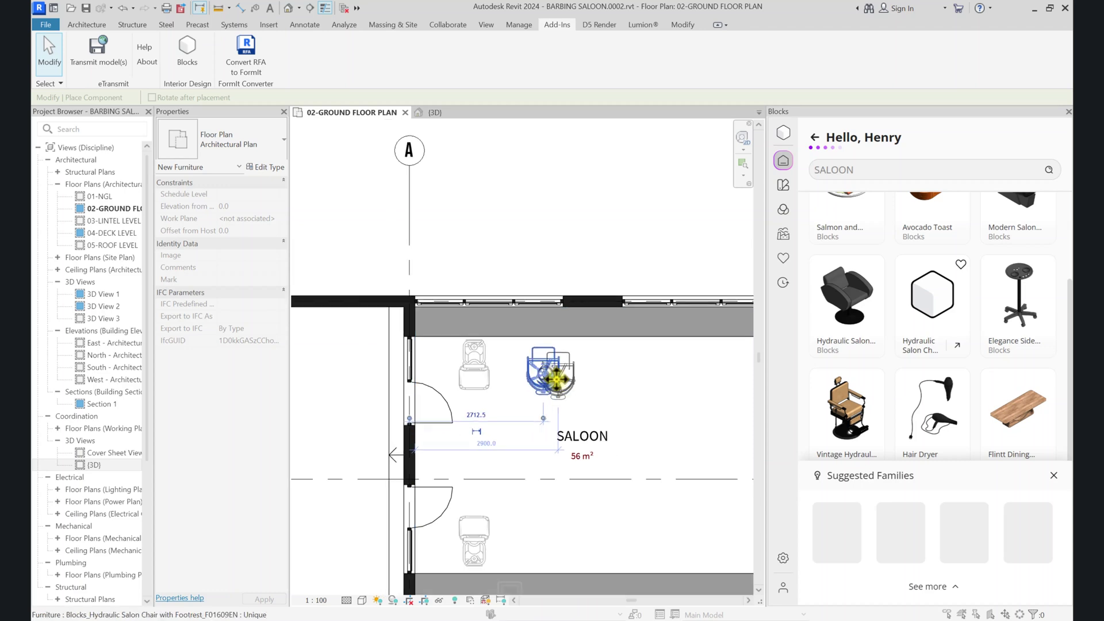
left_click(457, 388)
key("Escape")
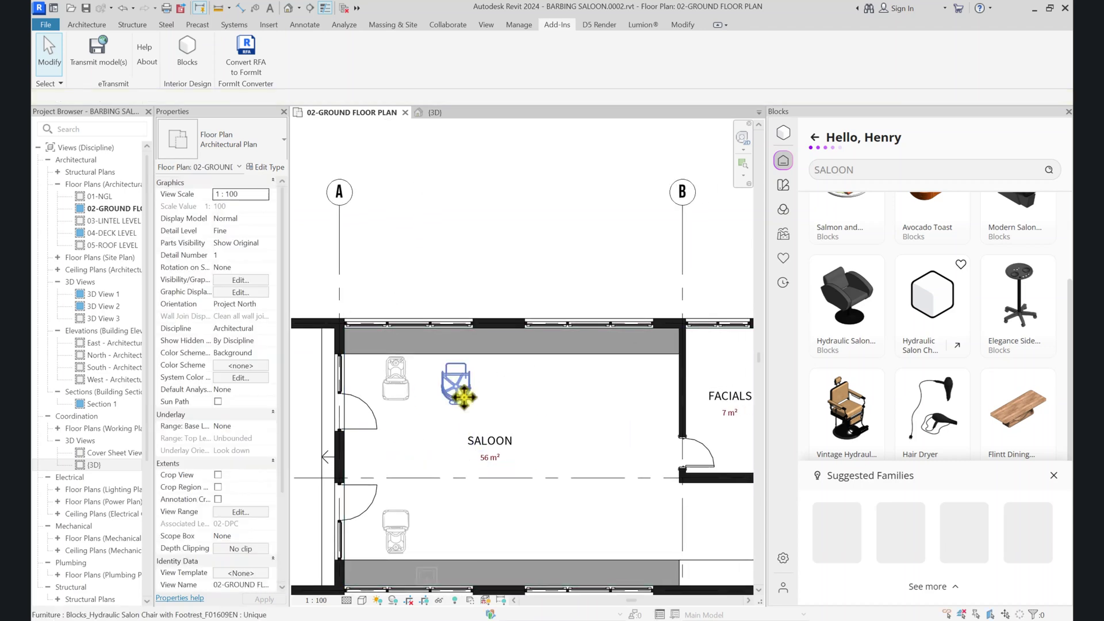
- Array the hydraulic salon chair horizontally along the upper counter into 4 chairs spaced 1200 mm apart
left_click(464, 405)
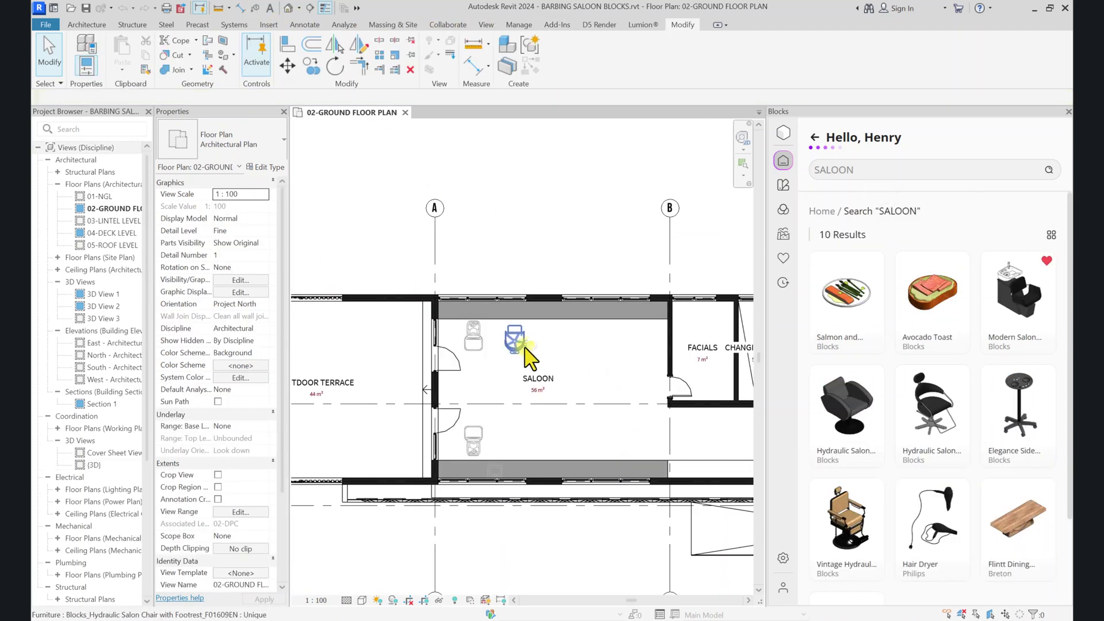
left_click(518, 342)
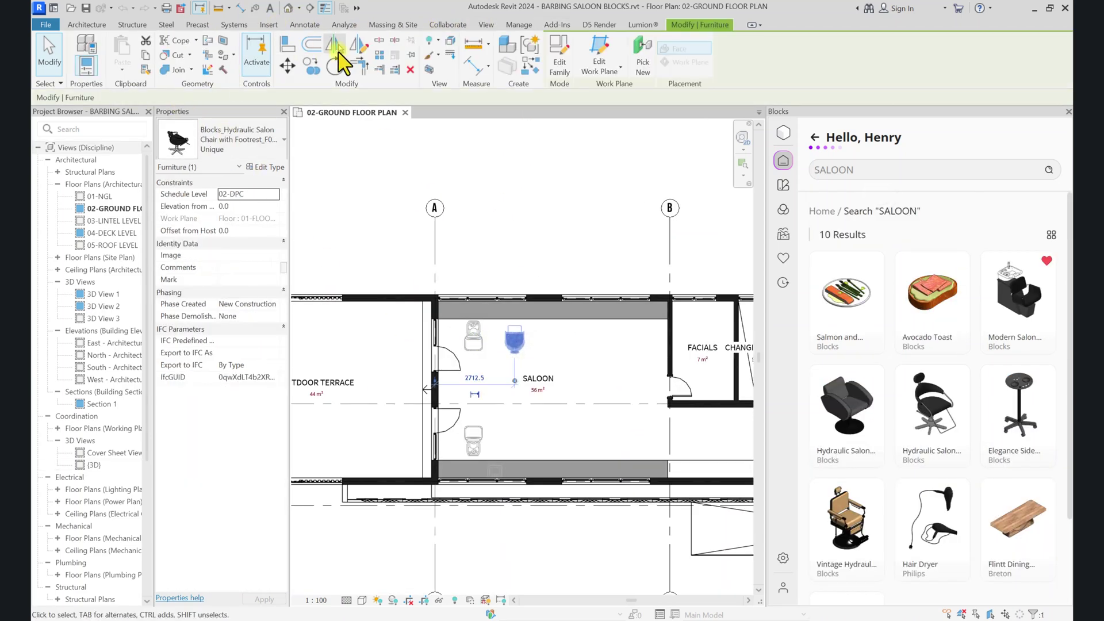
left_click(383, 69)
scroll(520, 353, "up", 3)
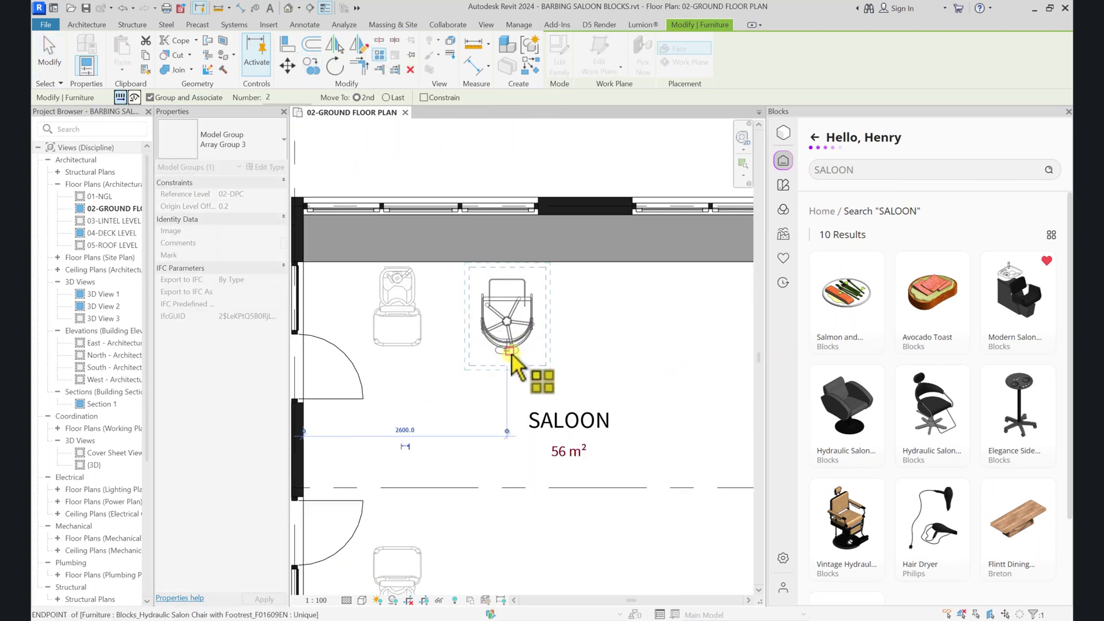
left_click(505, 357)
scroll(545, 359, "down", 3)
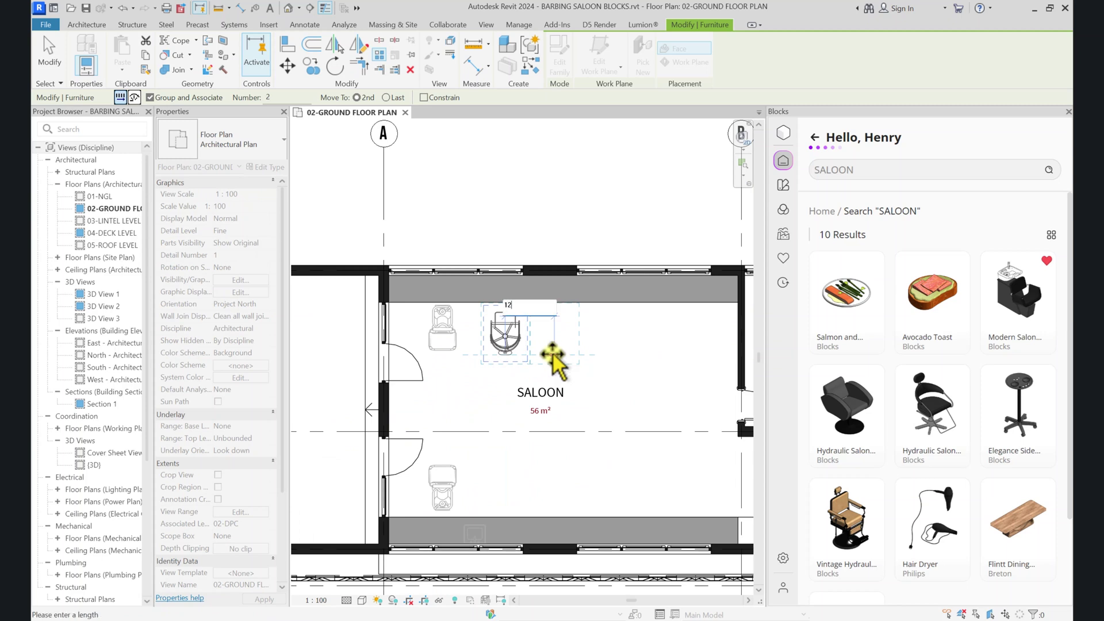
type("1200")
key("Return")
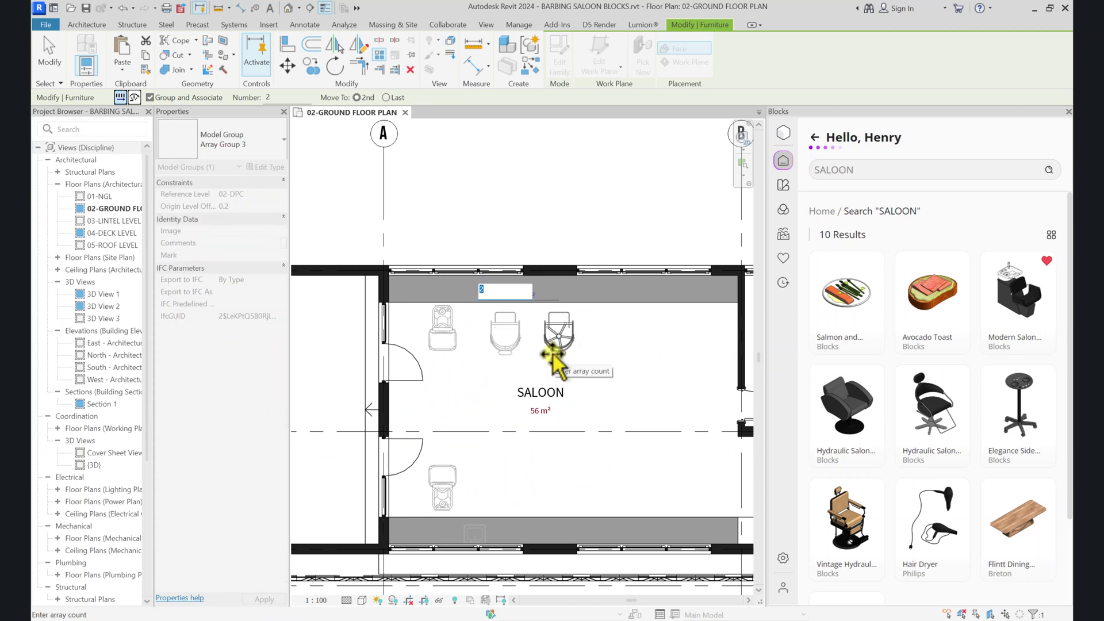
key("Return")
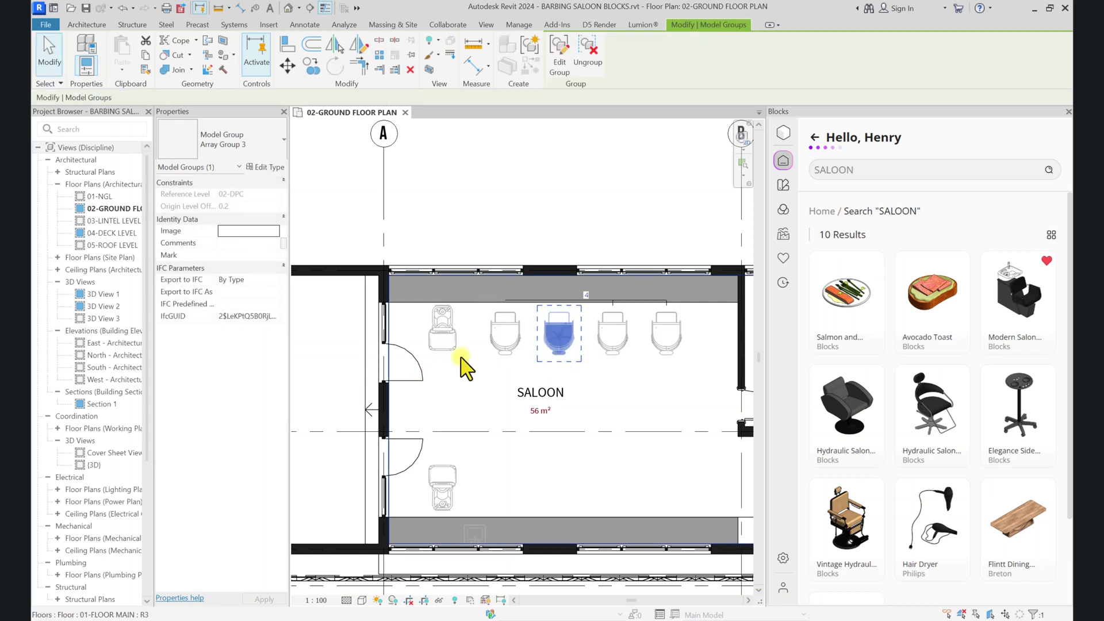
- Mirror the four hydraulic salon chairs across a horizontal axis drawn through the saloon's middle, so a second row faces the lower counter
key("Escape")
scroll(523, 354, "down", 1)
left_click(517, 345)
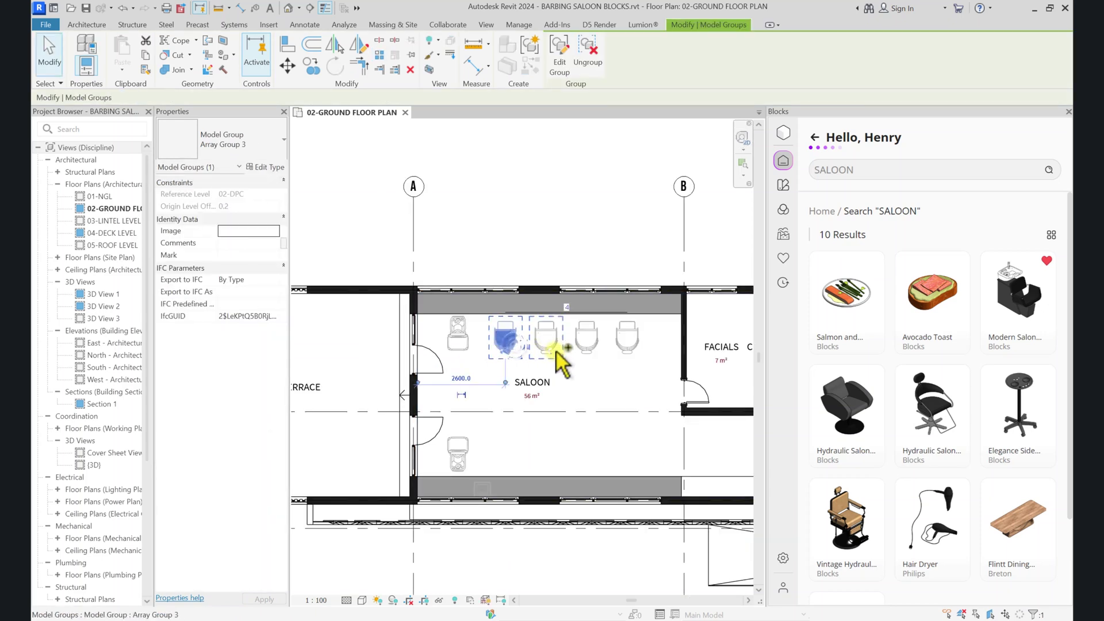
left_click(555, 350, "ctrl")
left_click(586, 348, "ctrl")
left_click(621, 347, "ctrl")
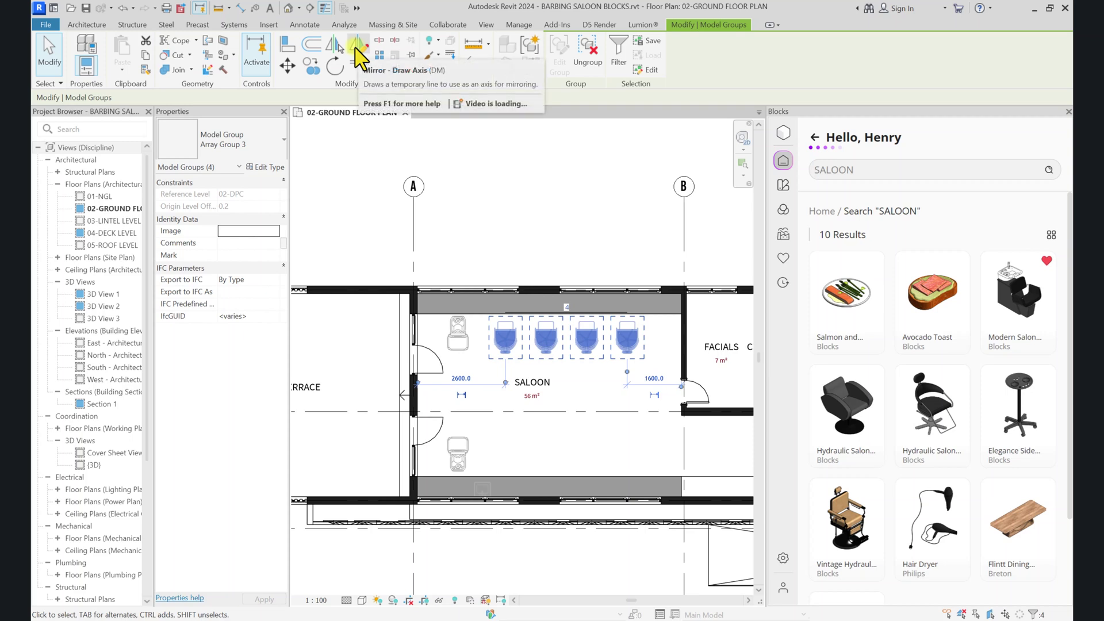
left_click(356, 46)
left_click(417, 397)
left_click(493, 395)
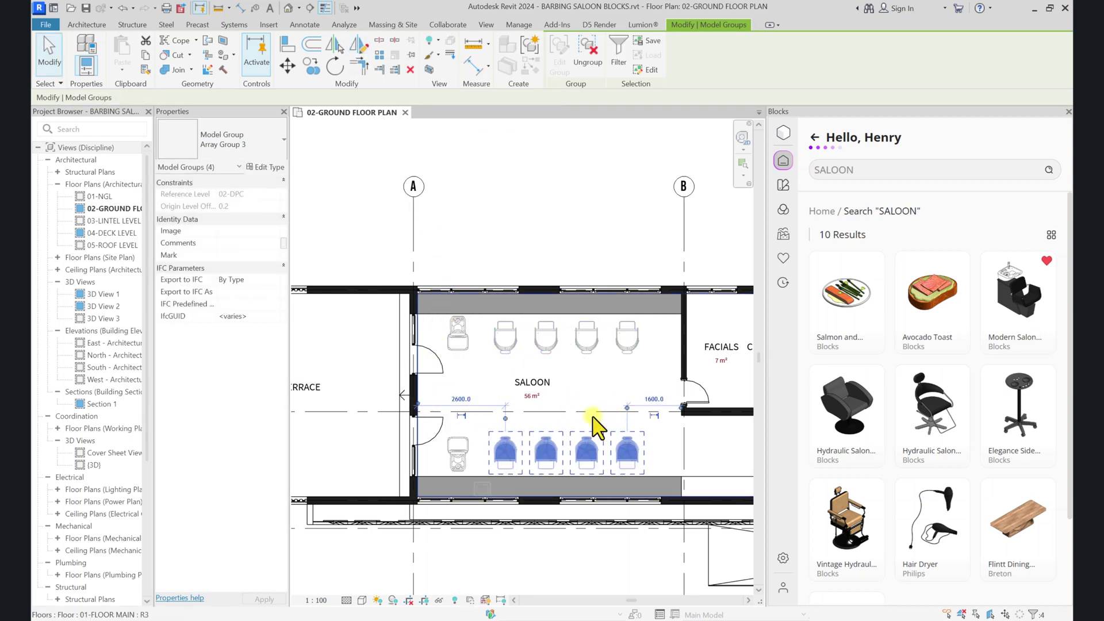
left_click(591, 382)
- Browse the Blocks categories to Bathroom and open its Bathroom Sinks group for furnishing the CONVENIENCE area
scroll(591, 382, "down", 2)
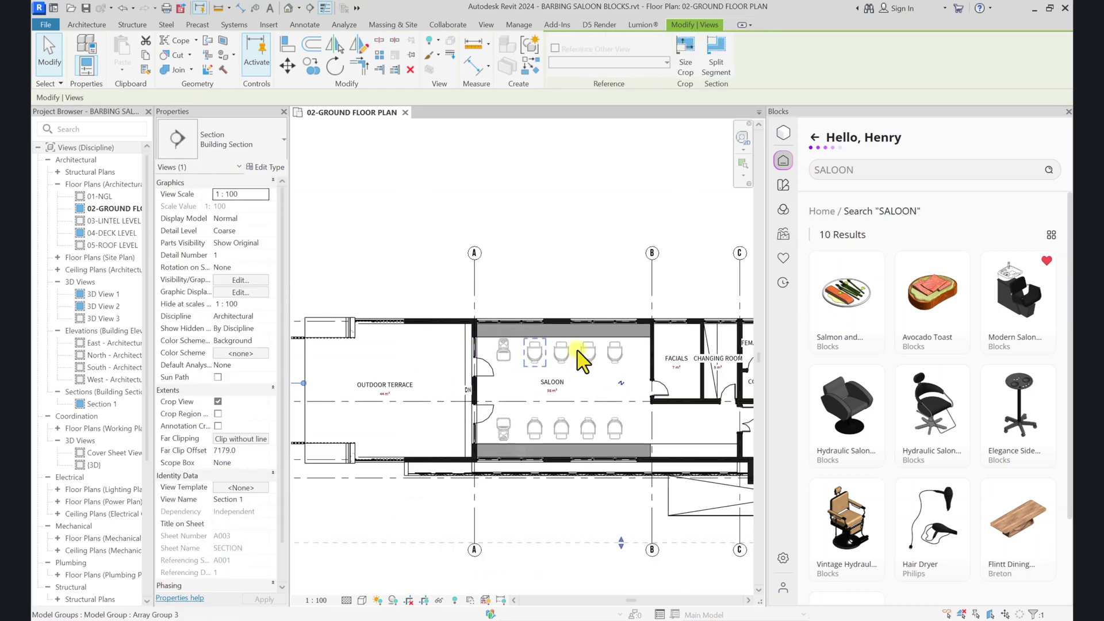
middle_click_drag(633, 382, 515, 422)
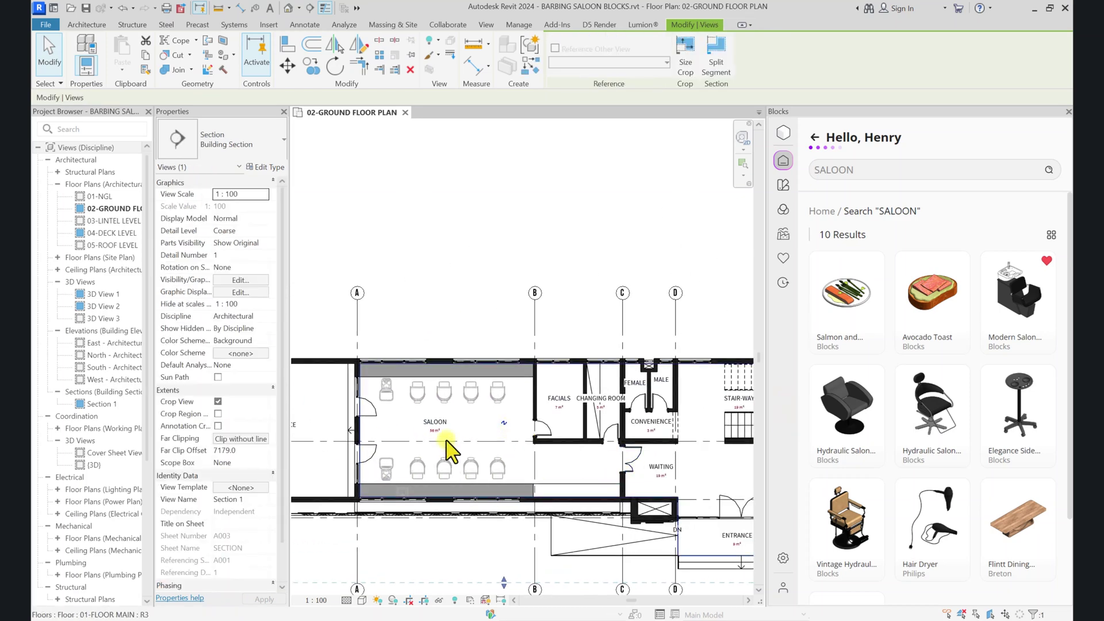
scroll(609, 443, "down", 1)
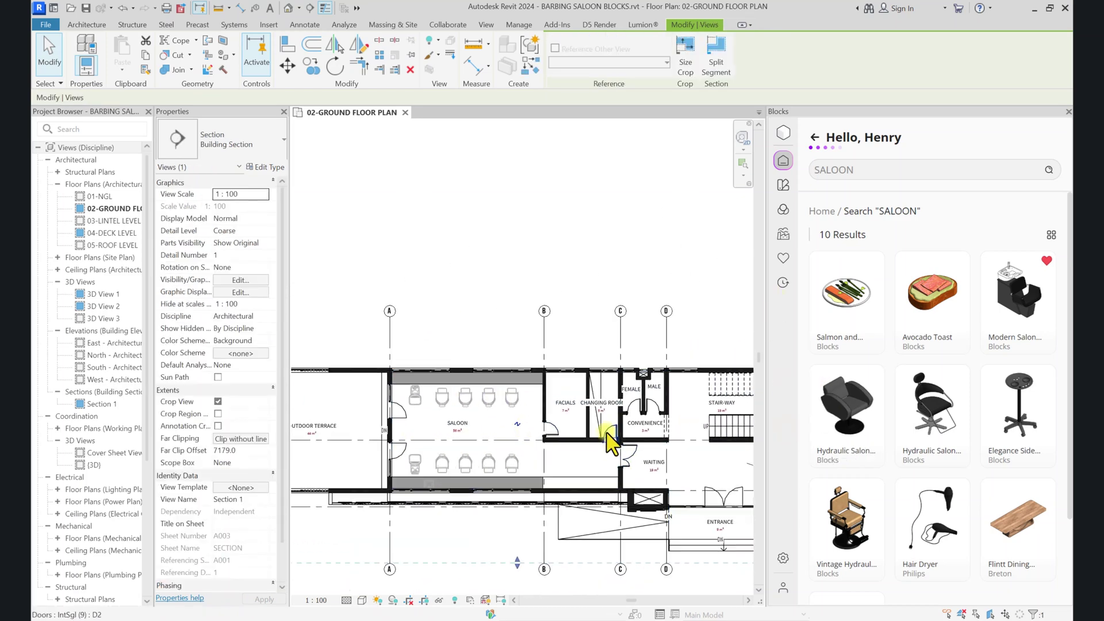
scroll(609, 426, "up", 2)
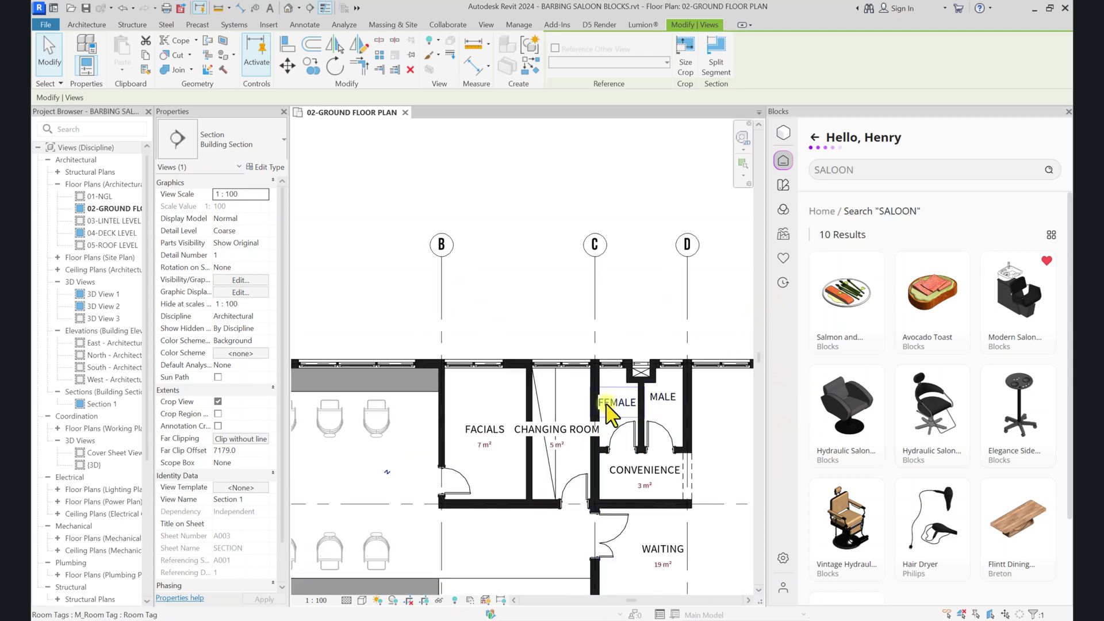
scroll(610, 402, "up", 1)
scroll(601, 387, "down", 1)
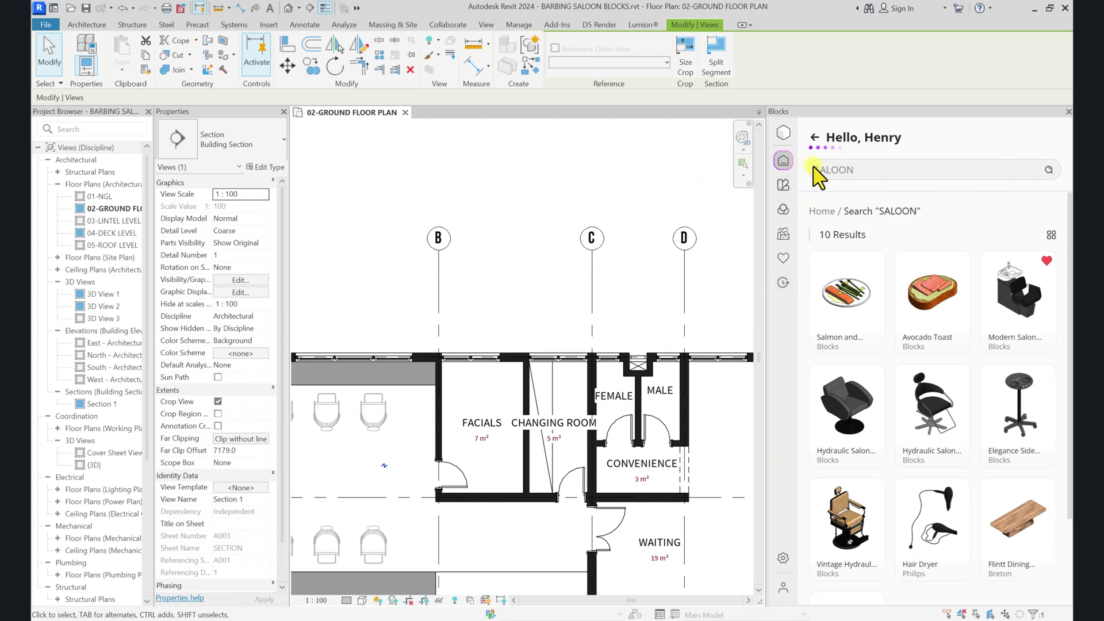
left_click(783, 161)
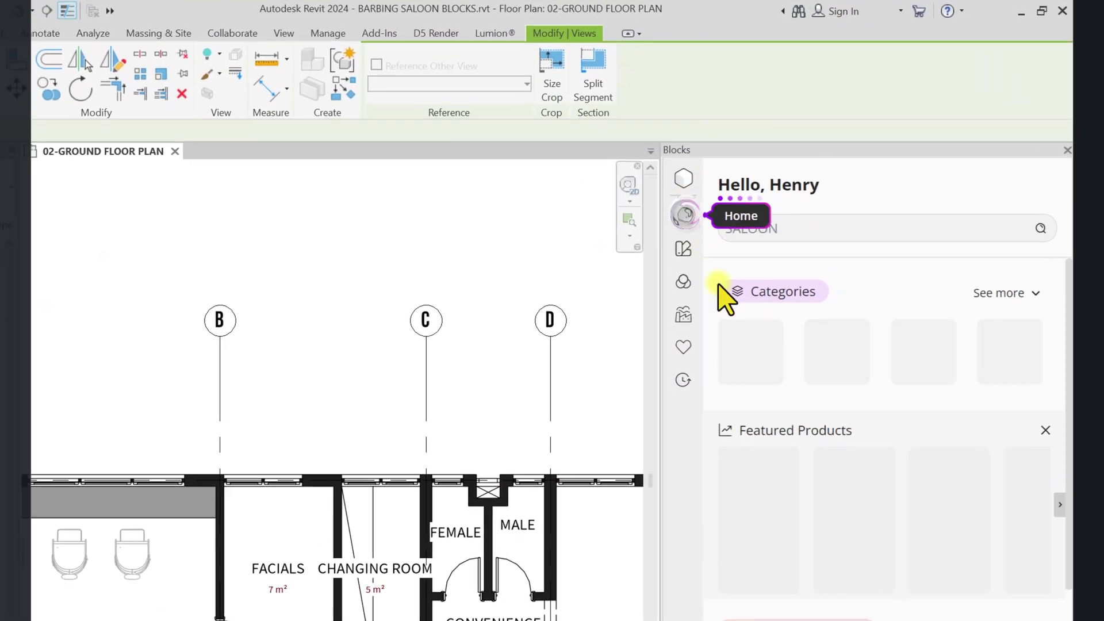
left_click(826, 314)
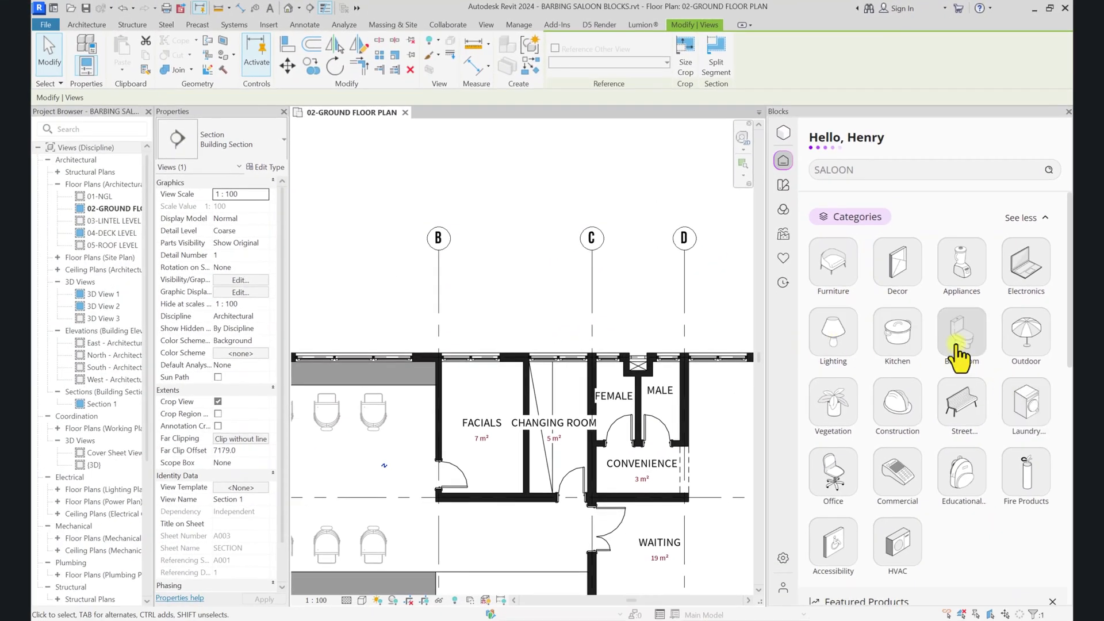
left_click(907, 434)
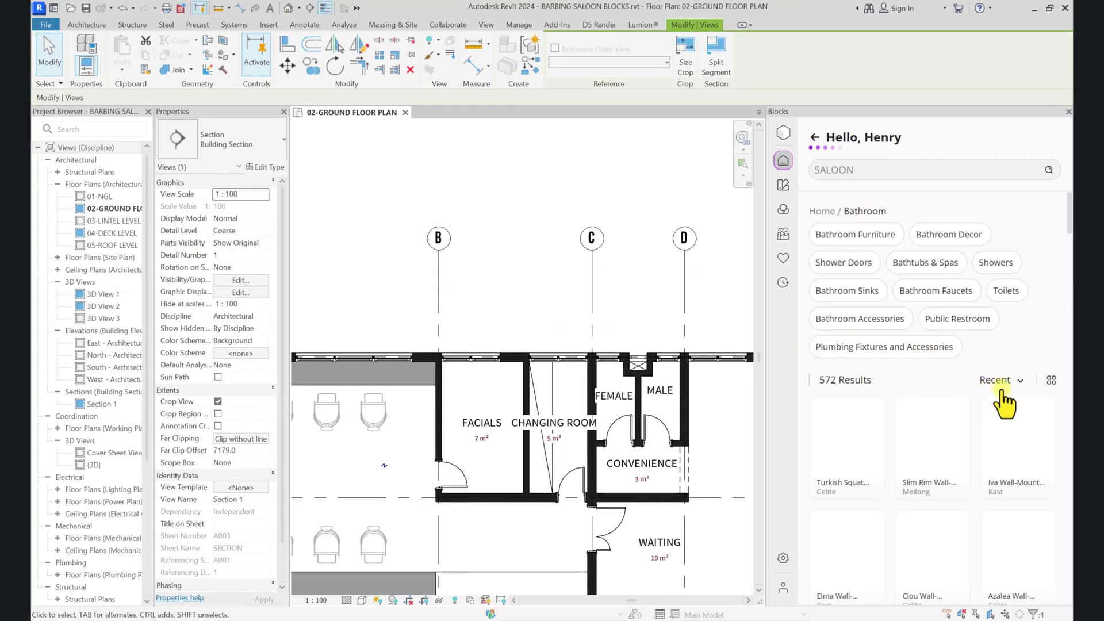
scroll(851, 374, "down", 2)
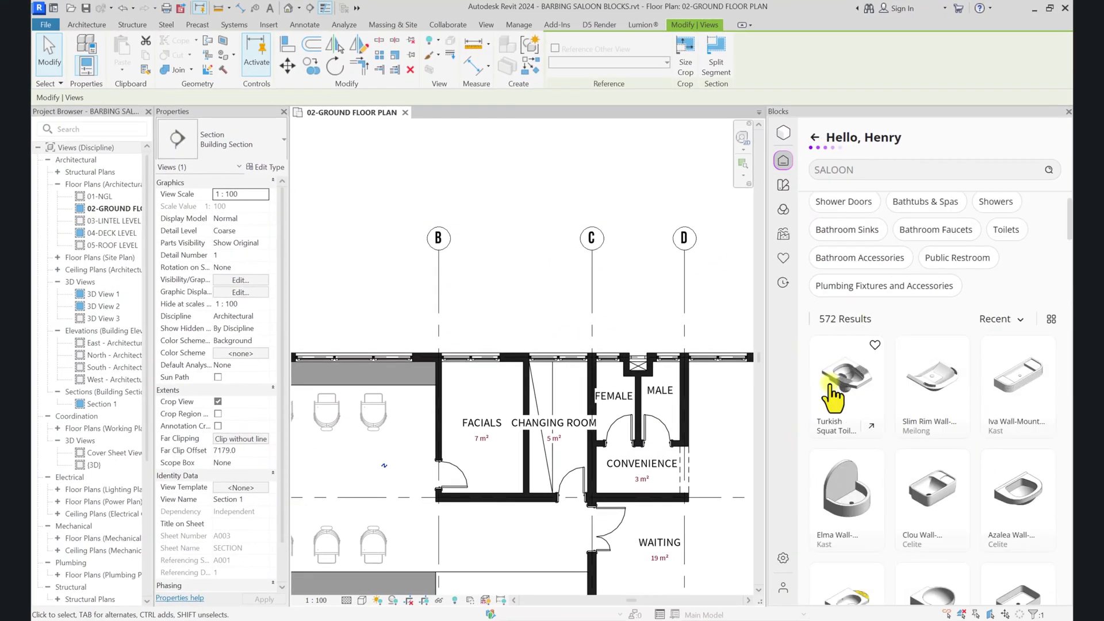
scroll(863, 408, "up", 2)
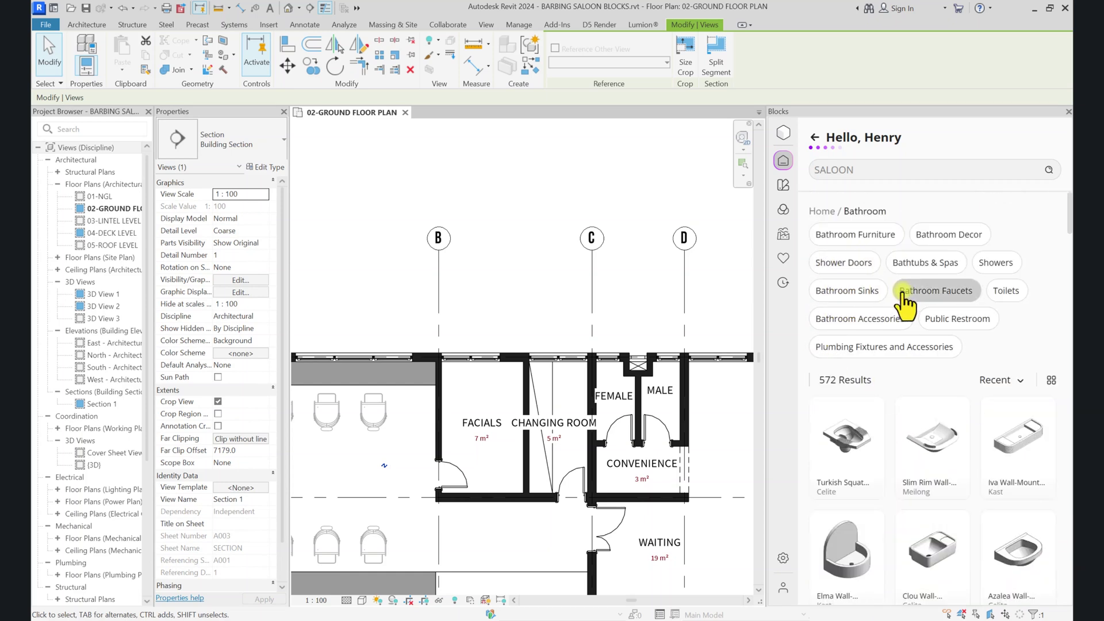
left_click(848, 291)
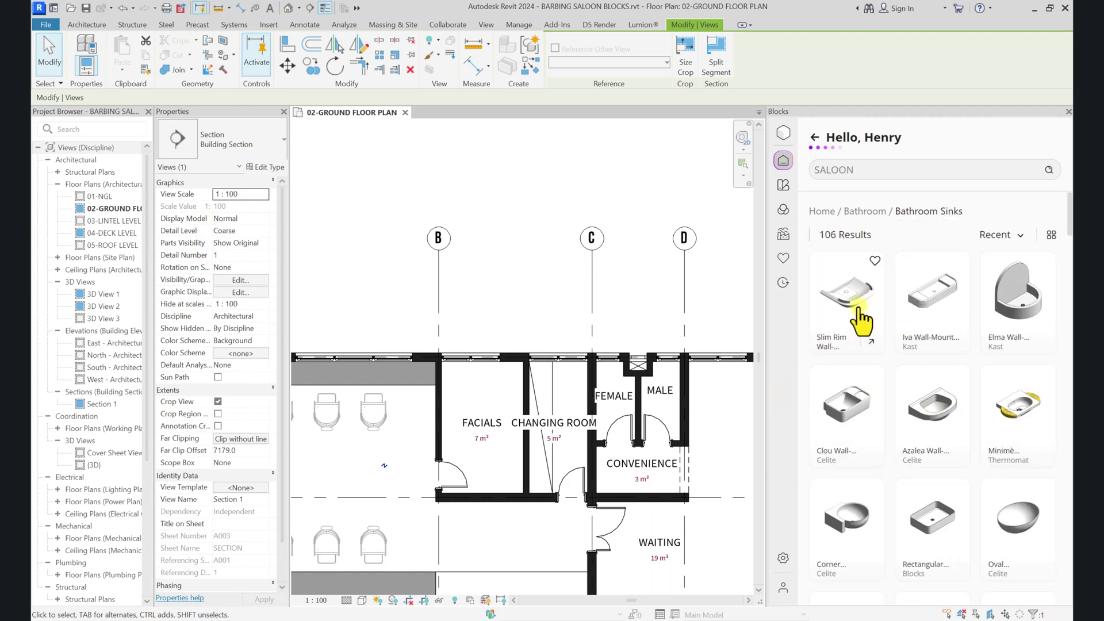
- Try to place the Slim Rim Wall-Mounted Washbasin on the wall between the CHANGING ROOM and the FEMALE toilet
left_click(844, 298)
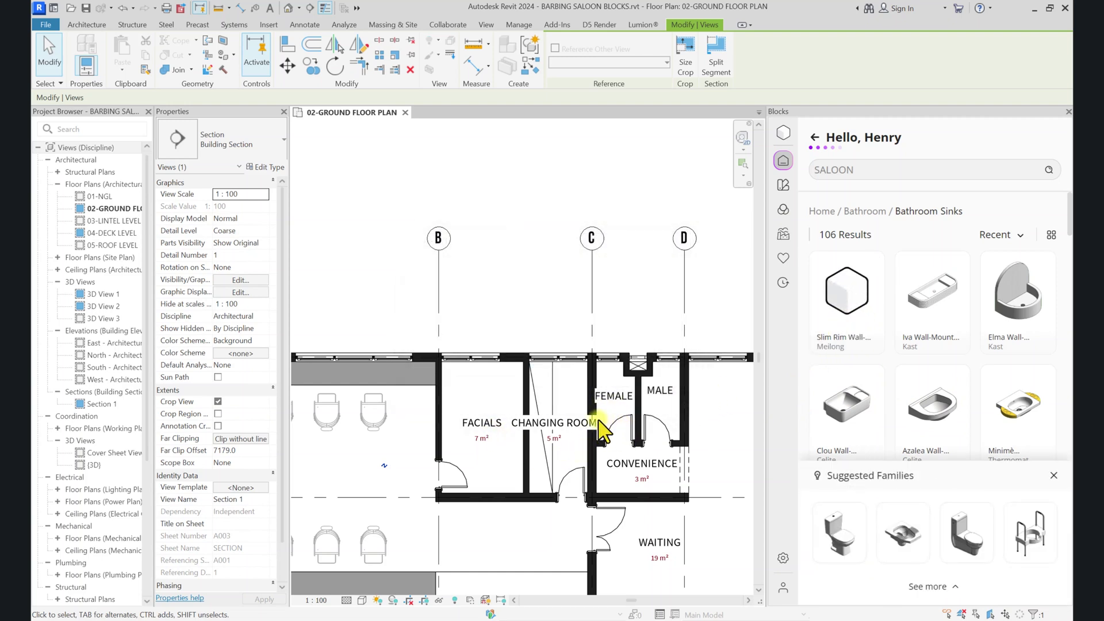
scroll(602, 426, "up", 6)
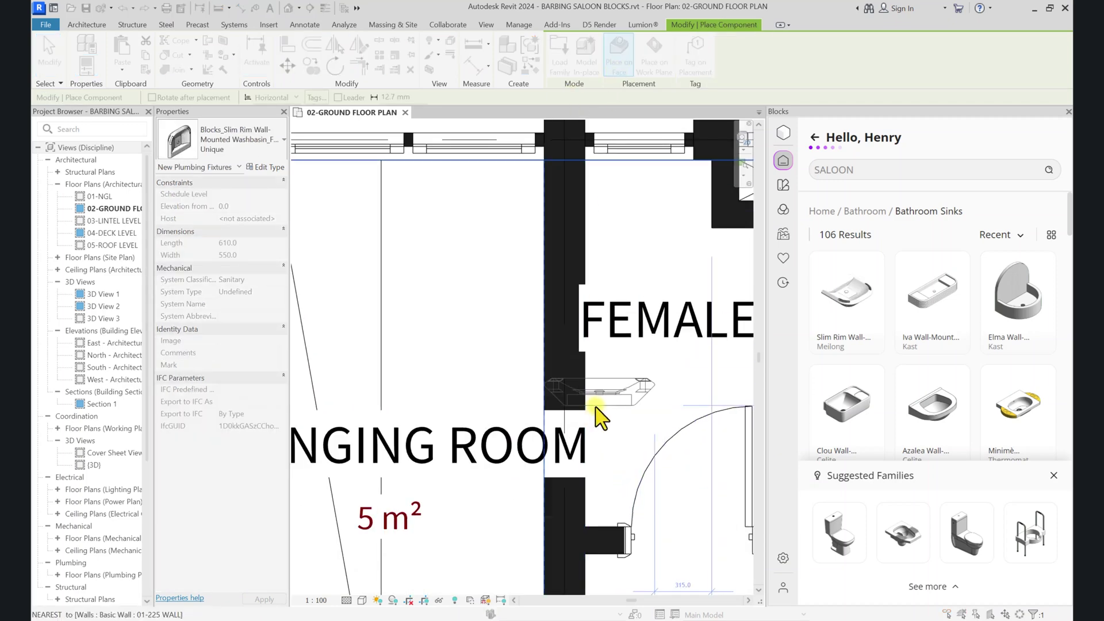
left_click(596, 423)
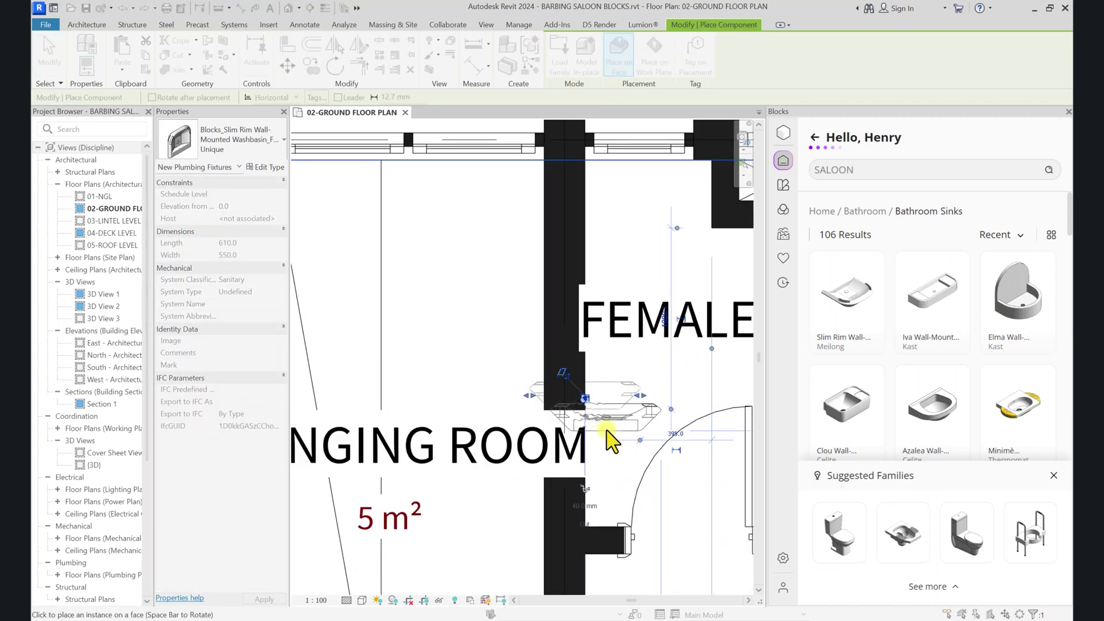
scroll(601, 417, "down", 4)
key("Escape")
key("Escape")
- Try to re-host the Slim Rim washbasin on the FEMALE toilet's wall using the Vertical Face placement
left_click(599, 414)
scroll(601, 414, "up", 4)
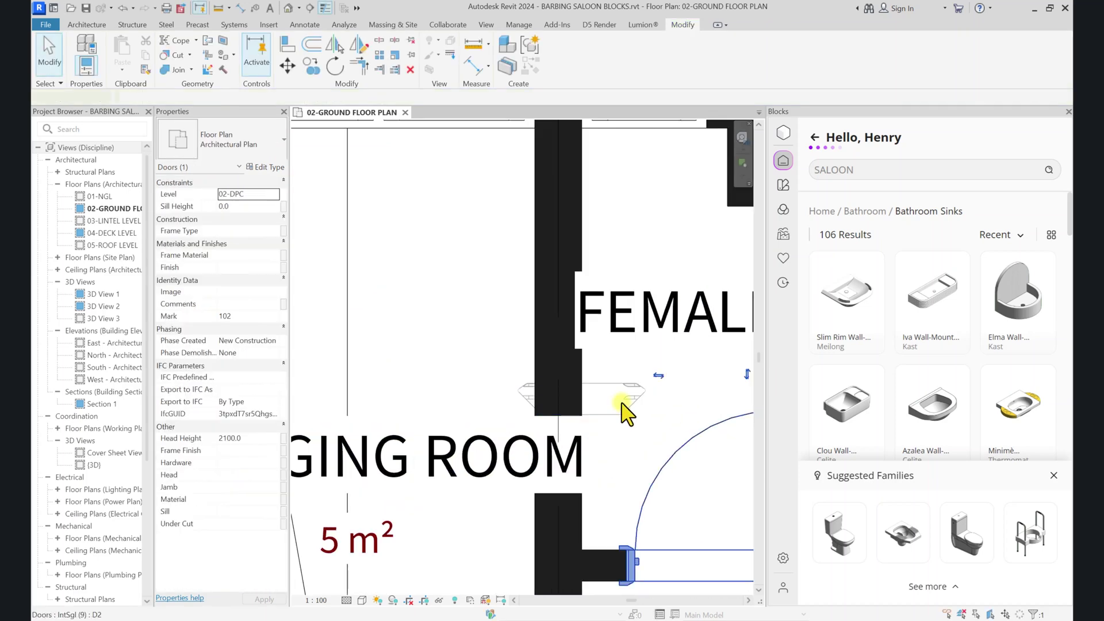
key("Escape")
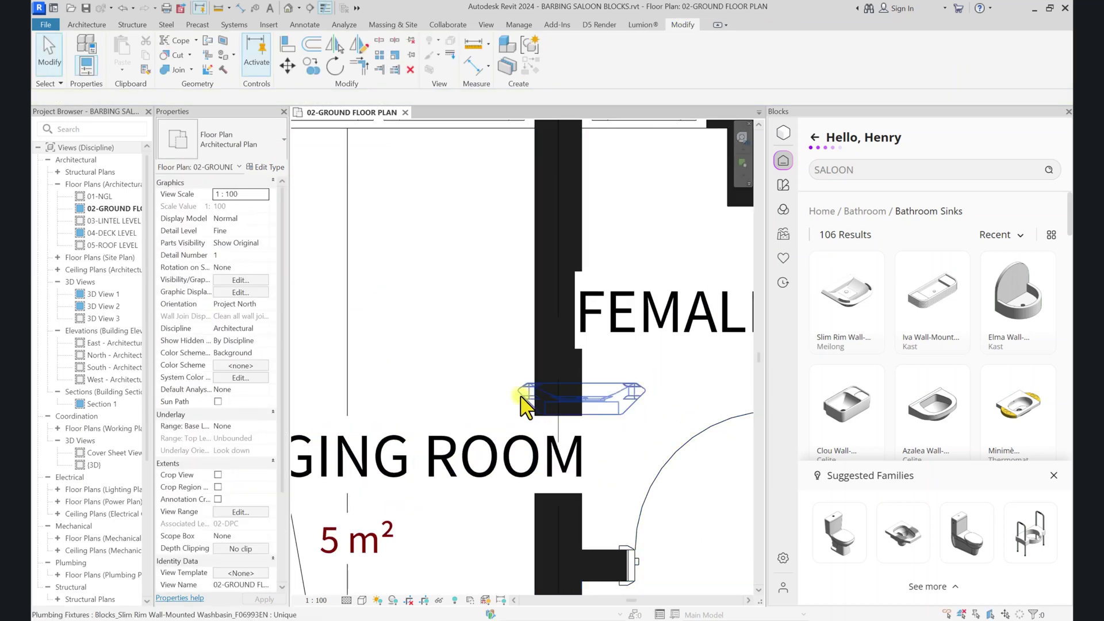
left_click(525, 402)
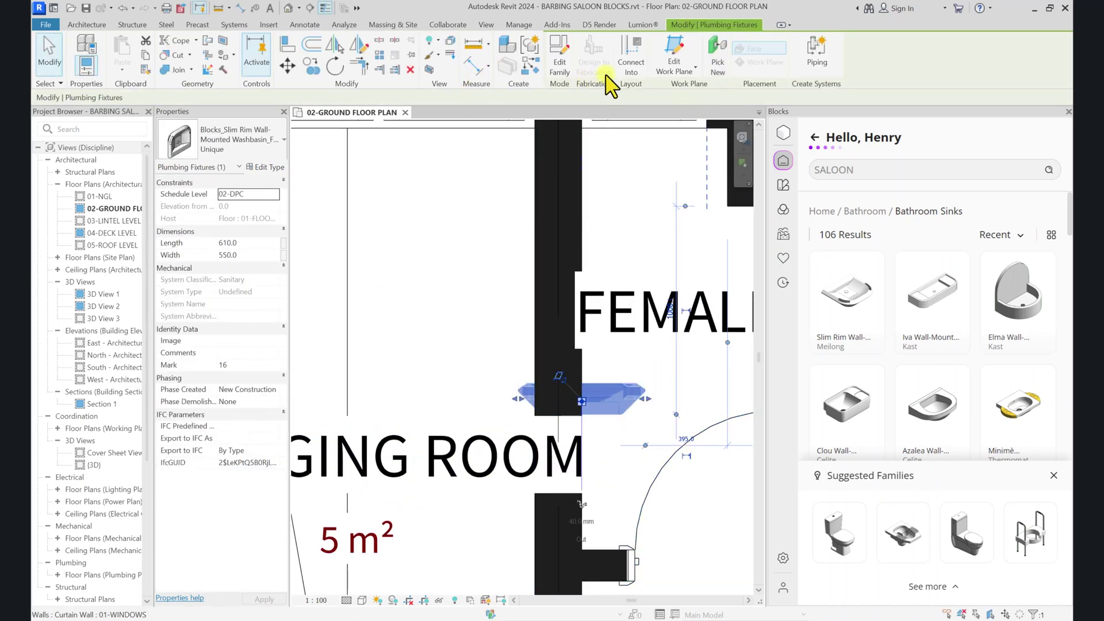
left_click(716, 66)
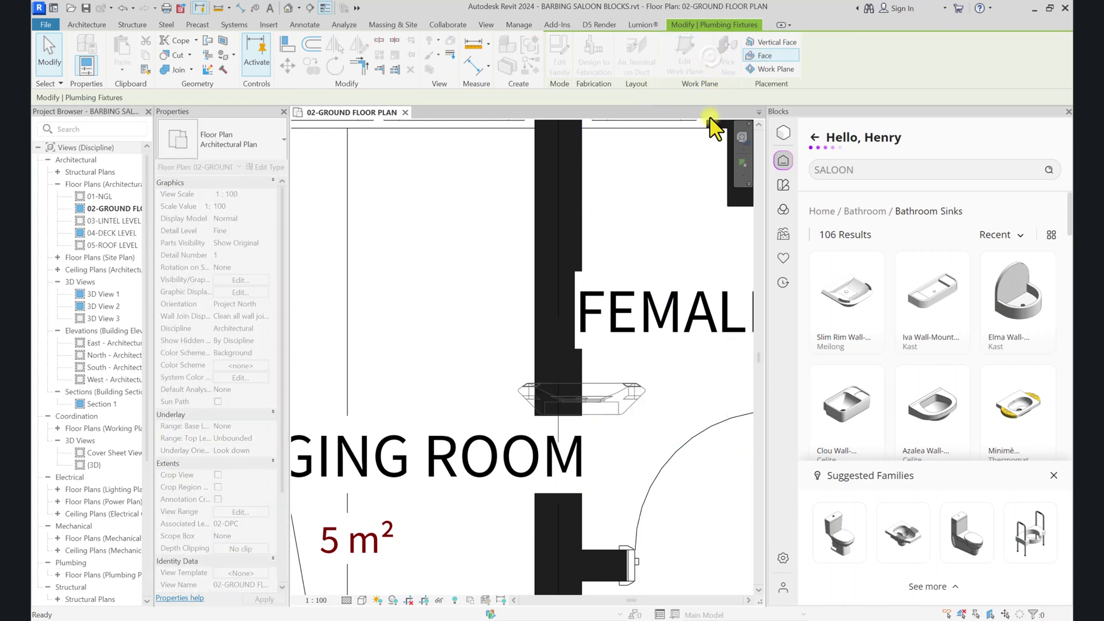
left_click(763, 44)
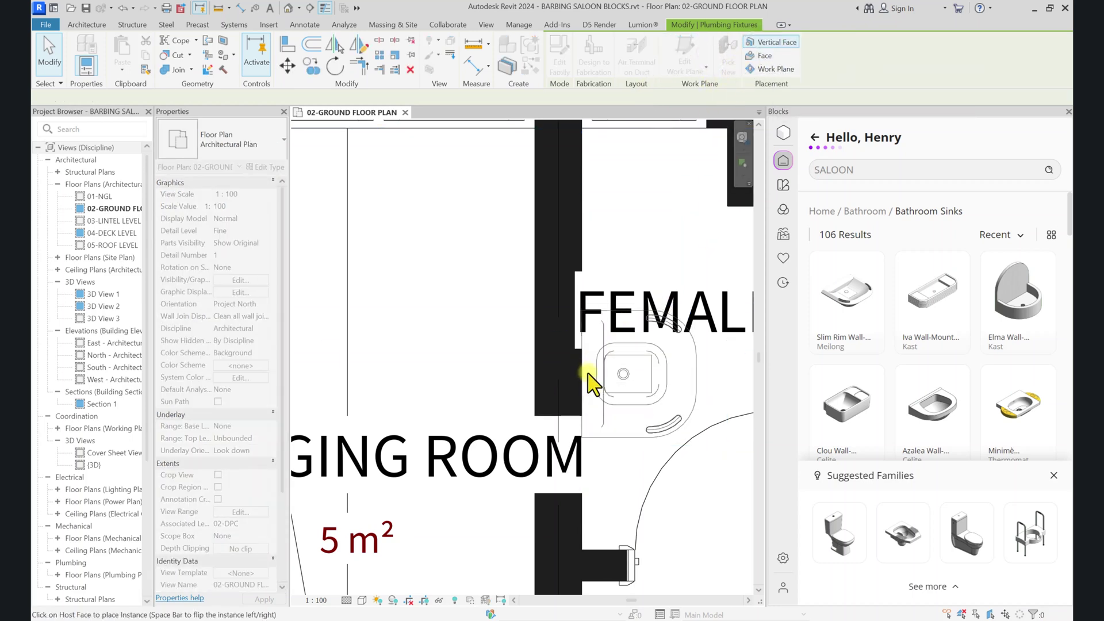
scroll(593, 384, "down", 2)
left_click(595, 373)
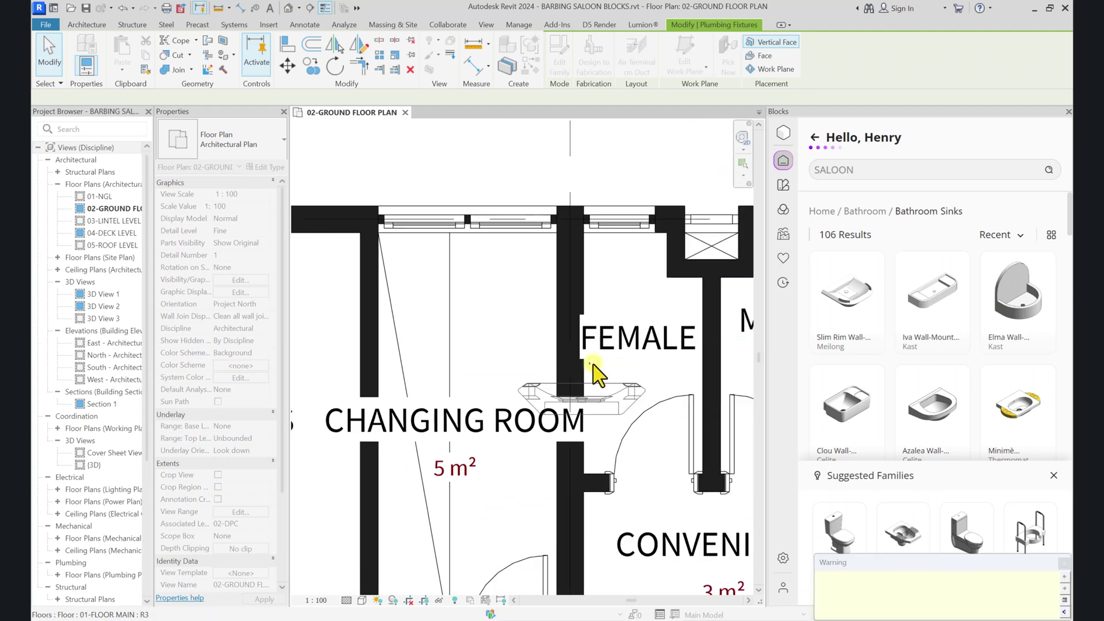
scroll(592, 370, "up", 2)
key("Escape")
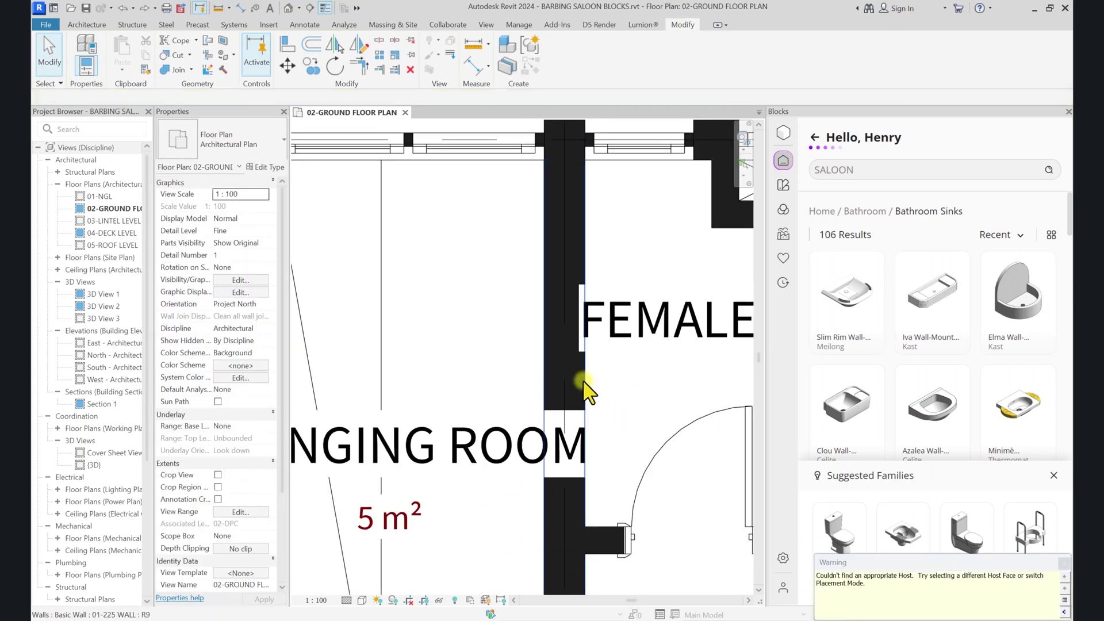
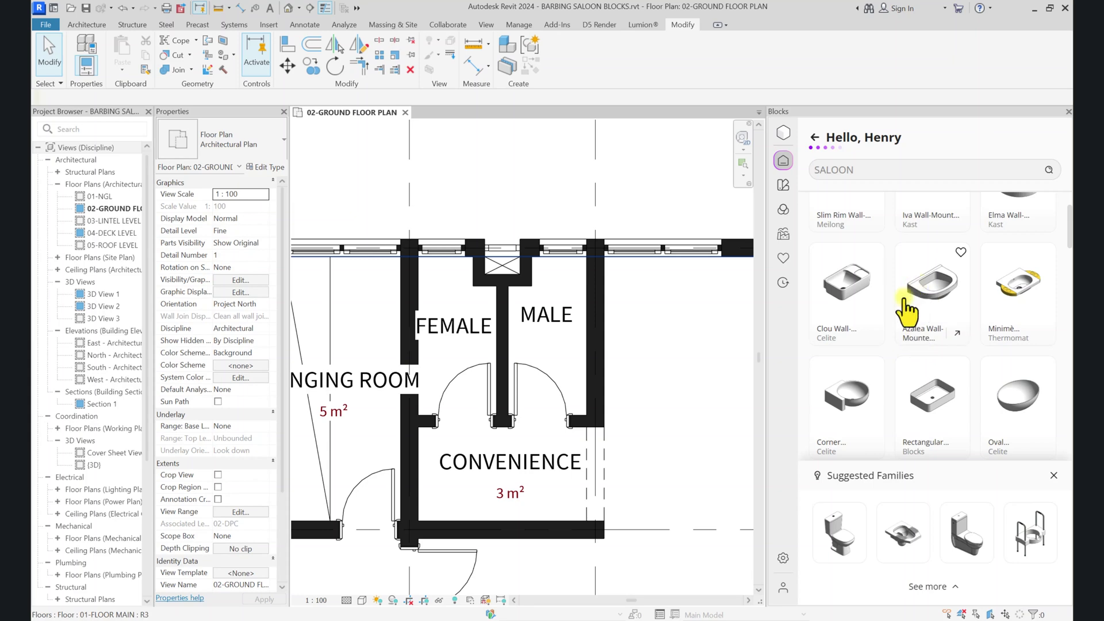
- Place the Wall-Mounted Sink Moon in the CONVENIENCE room, turned 90° against the changing-room wall, about 300 mm below the FEMALE toilet's wall
scroll(923, 347, "down", 5)
left_click(923, 348)
scroll(986, 402, "down", 5)
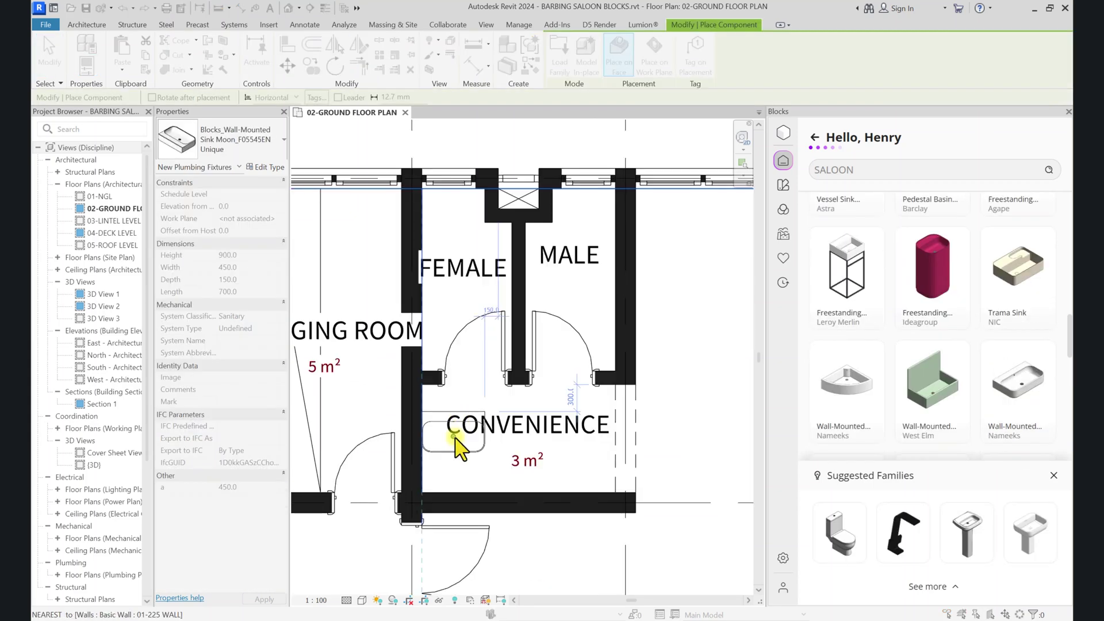
left_click(426, 449)
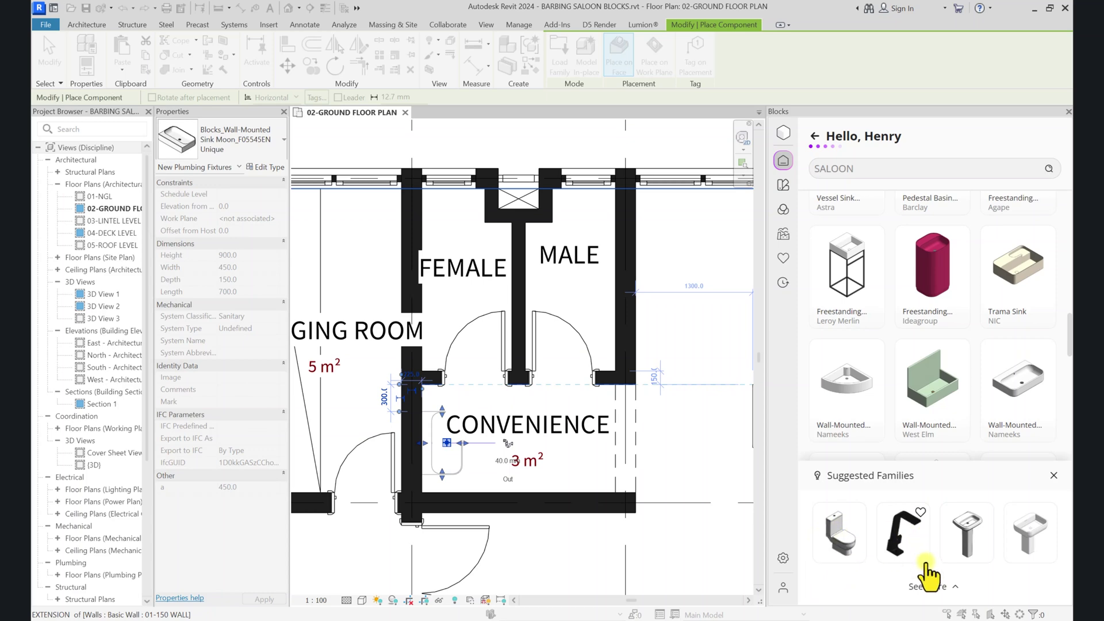
- Leave the Bathroom Sinks group and open the Toilets group of the Bathroom category in Blocks
scroll(821, 288, "up", 10)
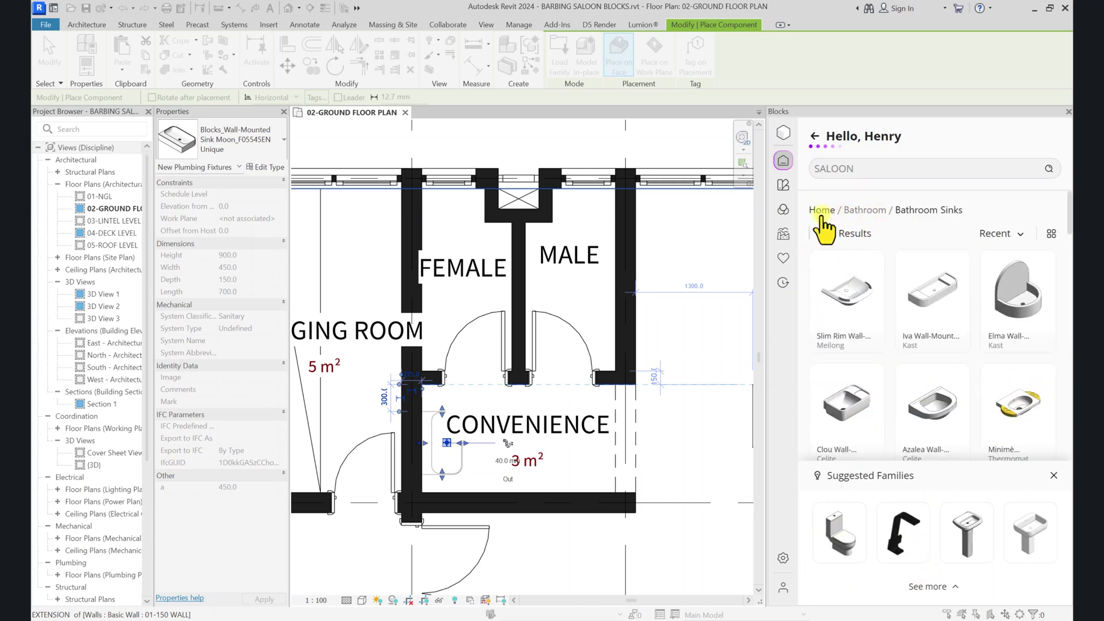
left_click(862, 214)
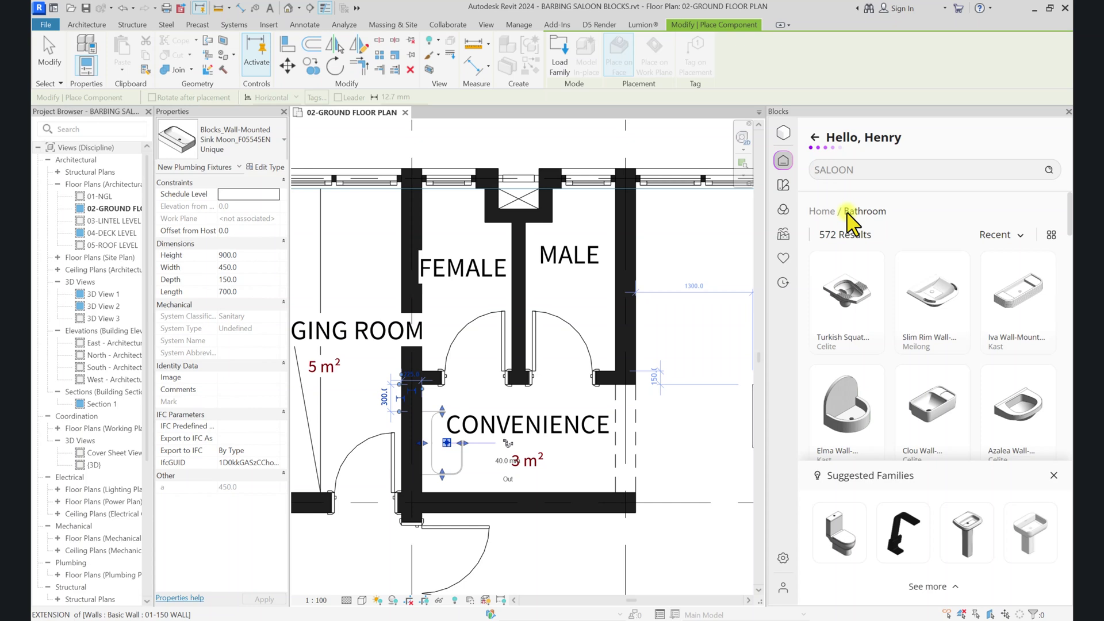
left_click(828, 218)
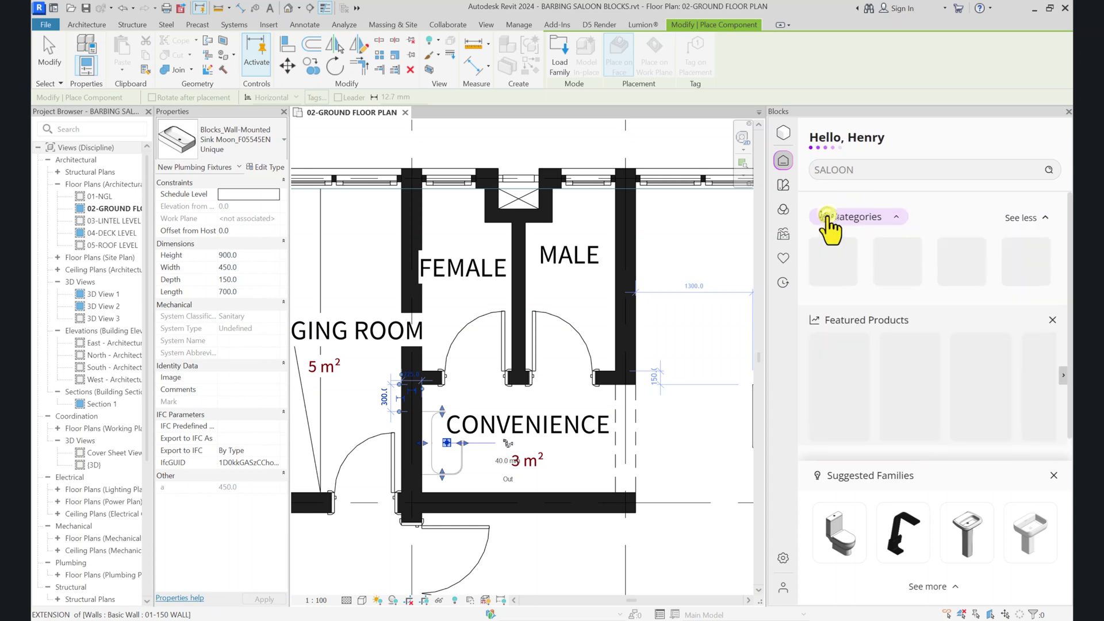
scroll(874, 276, "down", 3)
scroll(971, 305, "up", 2)
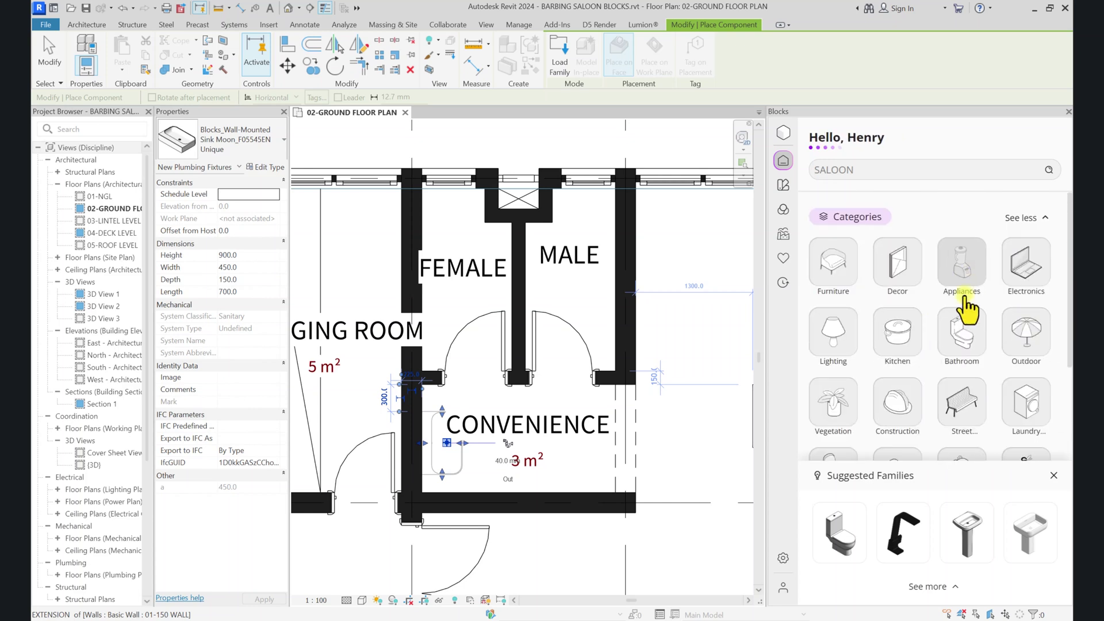
left_click(967, 291)
left_click(992, 296)
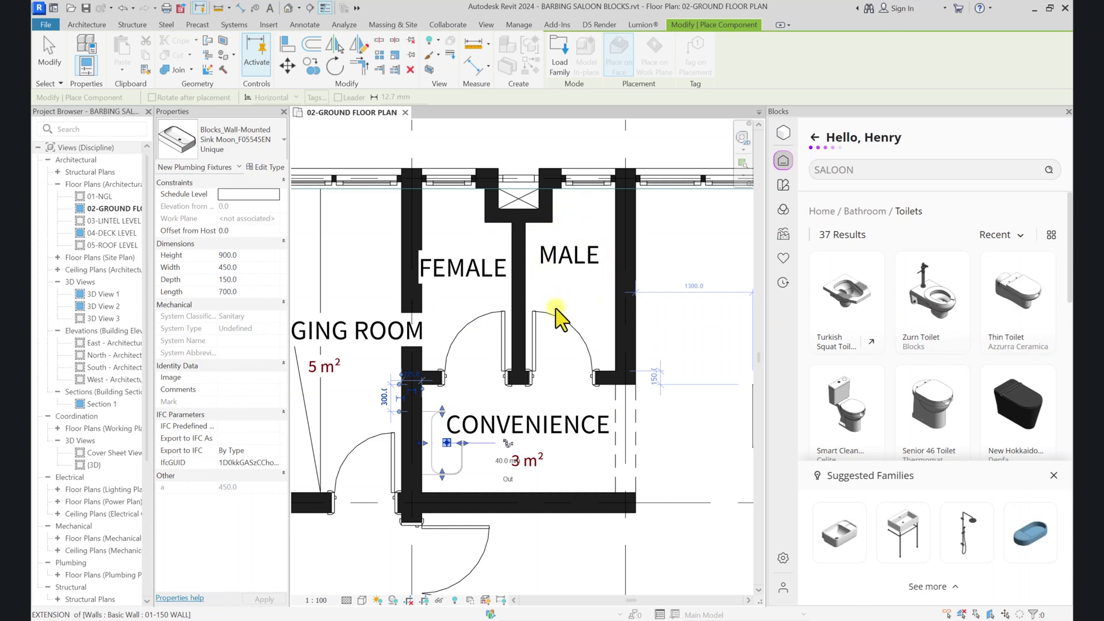
- End the sink placement and place the Thin Toilet in the MALE toilet, against its window wall
key("Escape")
key("Escape")
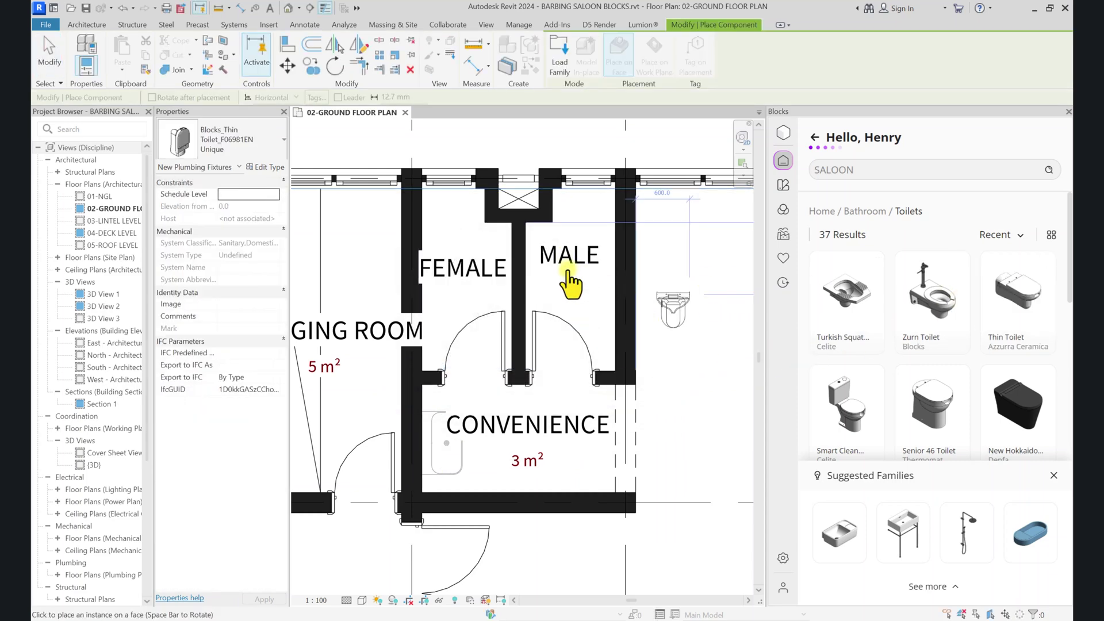
scroll(625, 261, "up", 1)
left_click(575, 224)
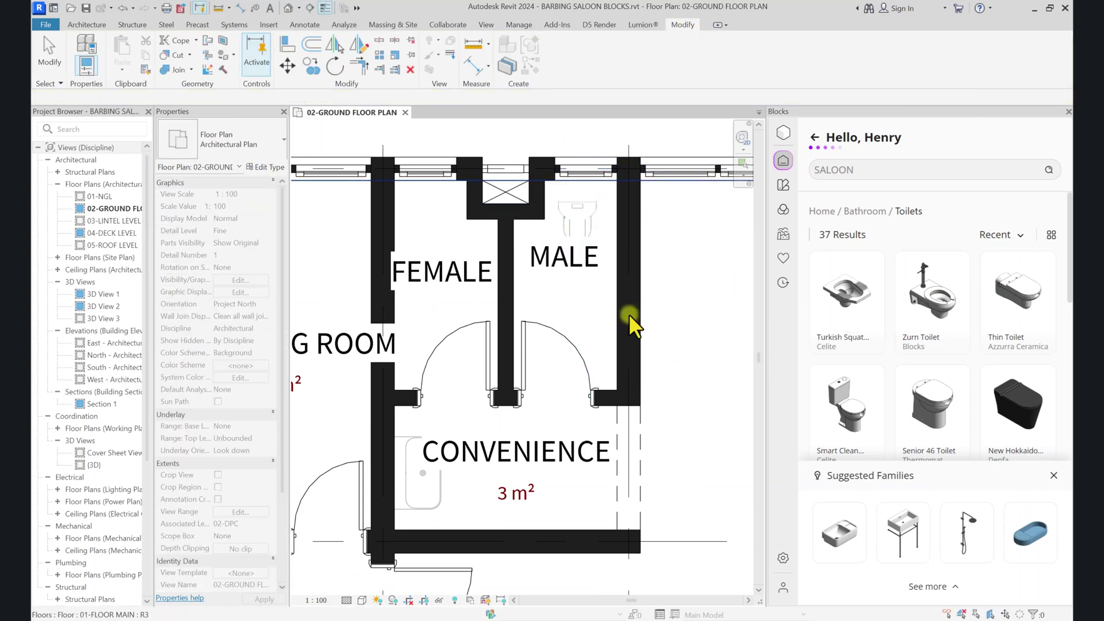
left_click(582, 227)
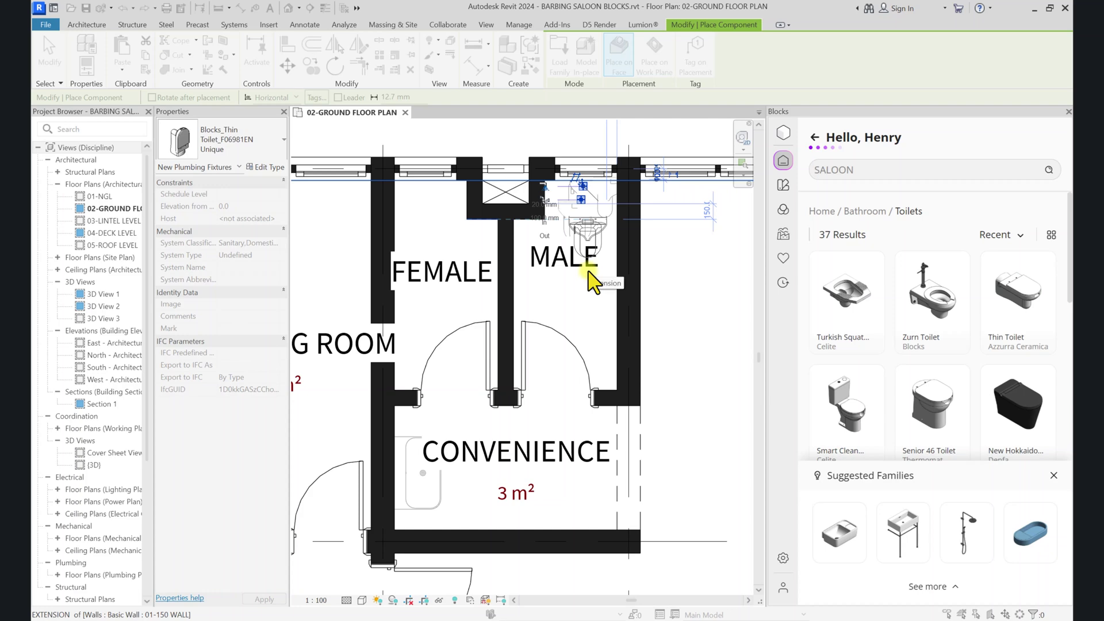
- Place one Thin Toilet in the MALE toilet and one in the FEMALE toilet, both against the window wall, and end the placement
left_click(1006, 296)
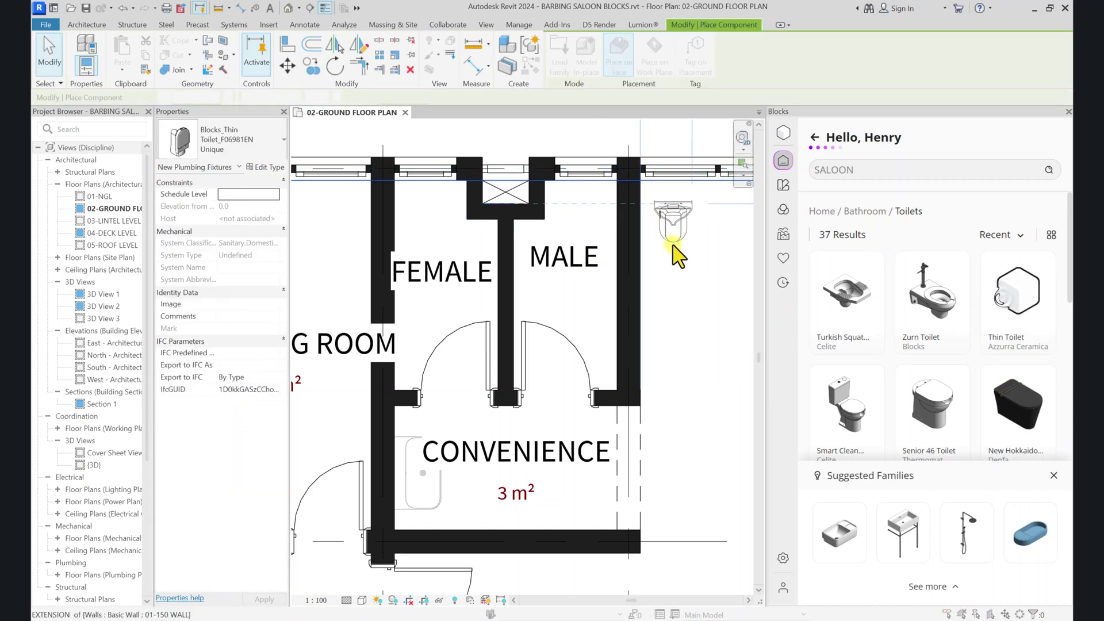
left_click(584, 235)
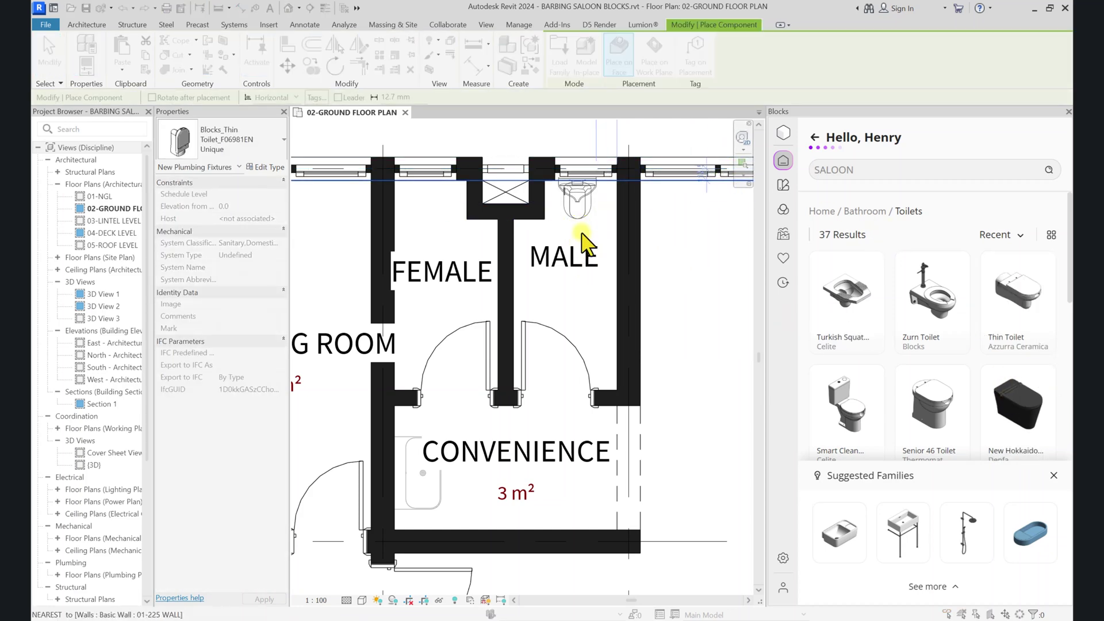
scroll(582, 233, "up", 4)
scroll(592, 233, "down", 4)
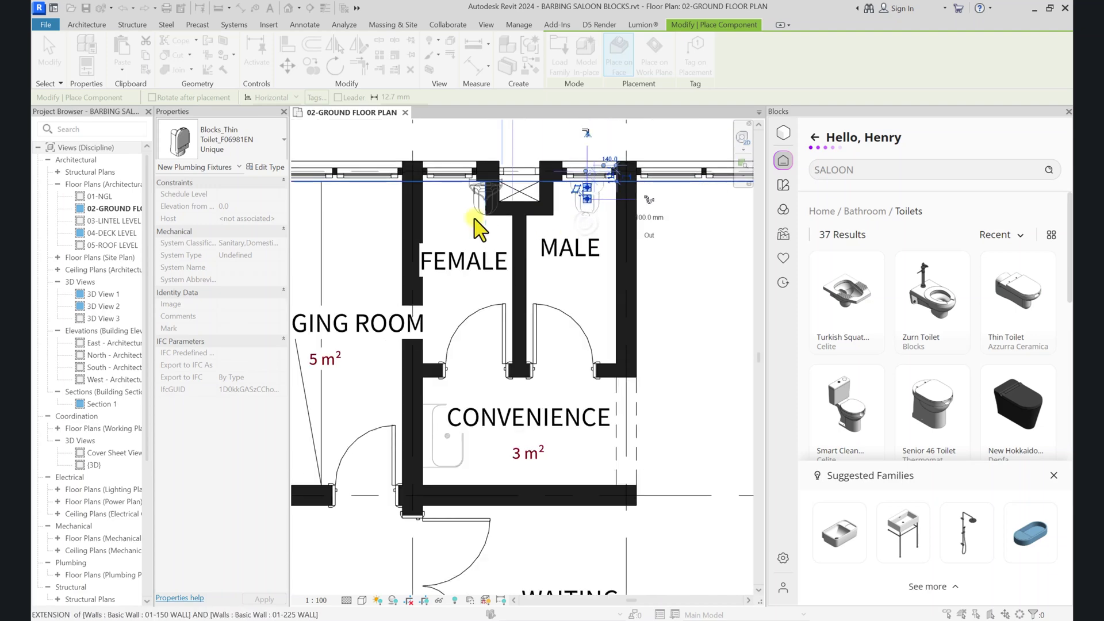
scroll(478, 236, "down", 5)
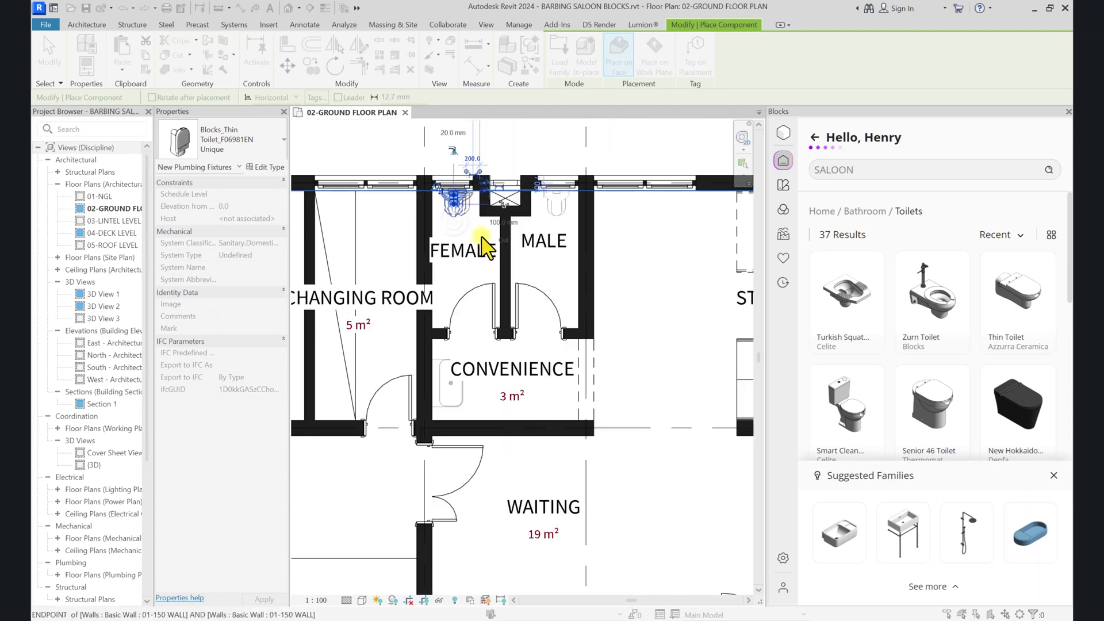
key("Escape")
scroll(499, 362, "down", 2)
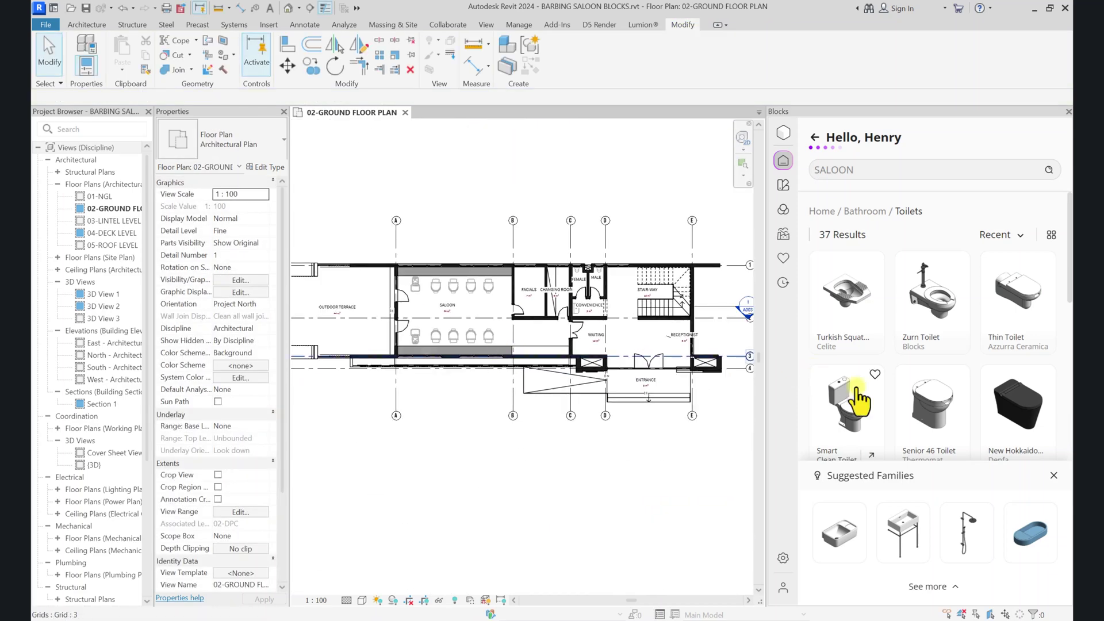
- Go to the OUTDOOR TERRACE on the ground floor plan and search the Blocks library for OUTDOOR SITTING
middle_click_drag(370, 321, 471, 316)
scroll(477, 322, "up", 2)
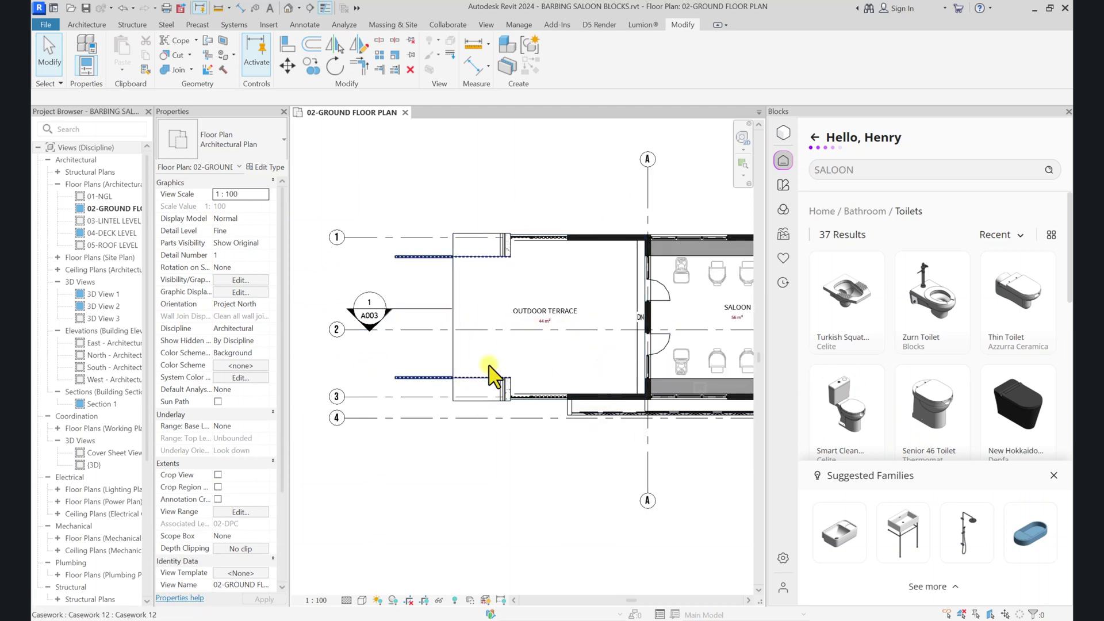
left_click(863, 173)
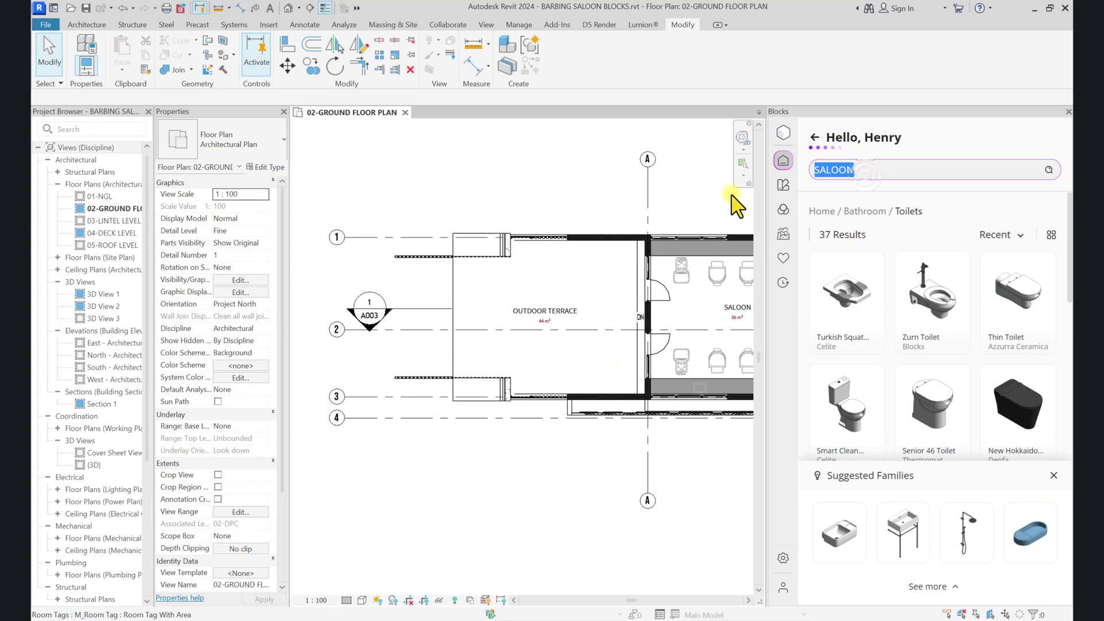
type("OUTDOOR SITTING")
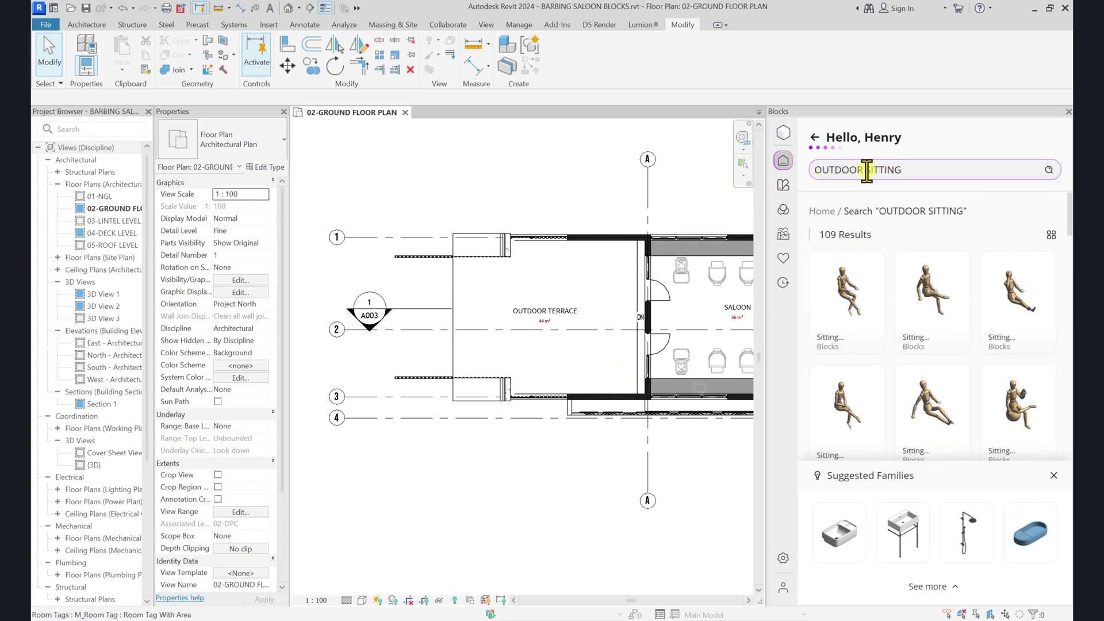
- Change the Blocks library search to OUTDOOR DINNING and look through the families found
key("BackSpace")
key("BackSpace")
type("DINNING")
key("Return")
scroll(868, 345, "down", 2)
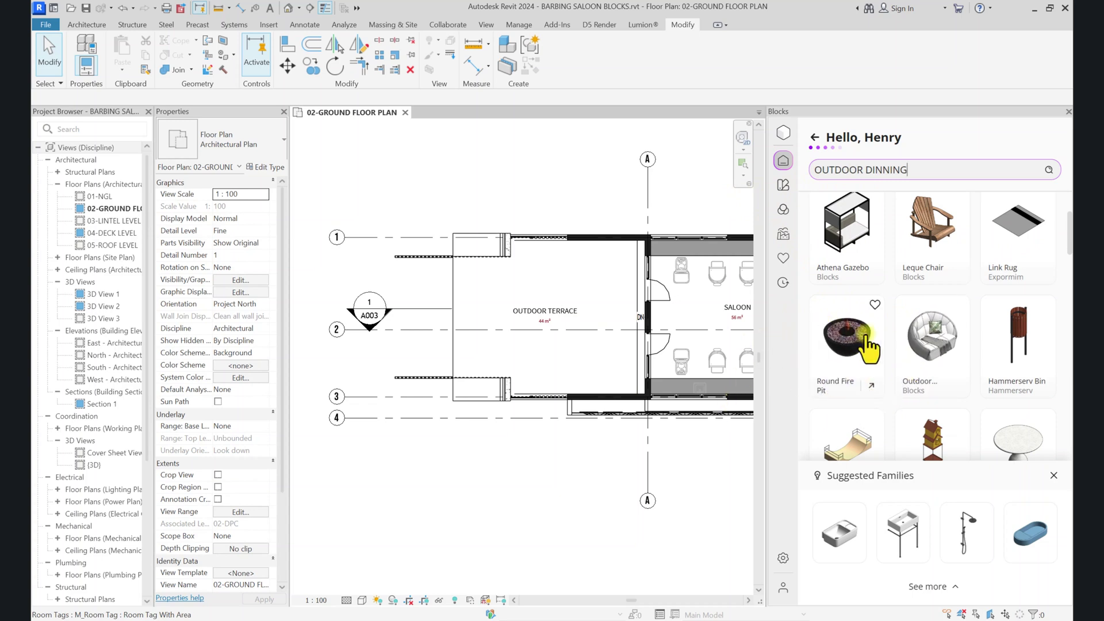
- Mark the Round Fire Pit as a favourite and save it to the EXTRAS folder
left_click(876, 305)
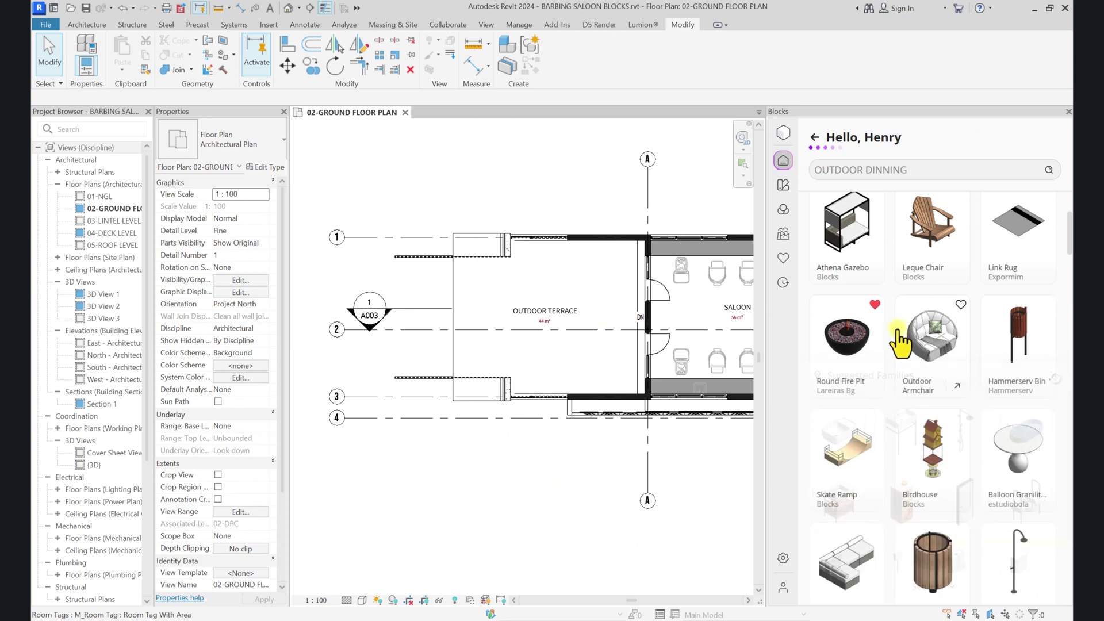
left_click(875, 306)
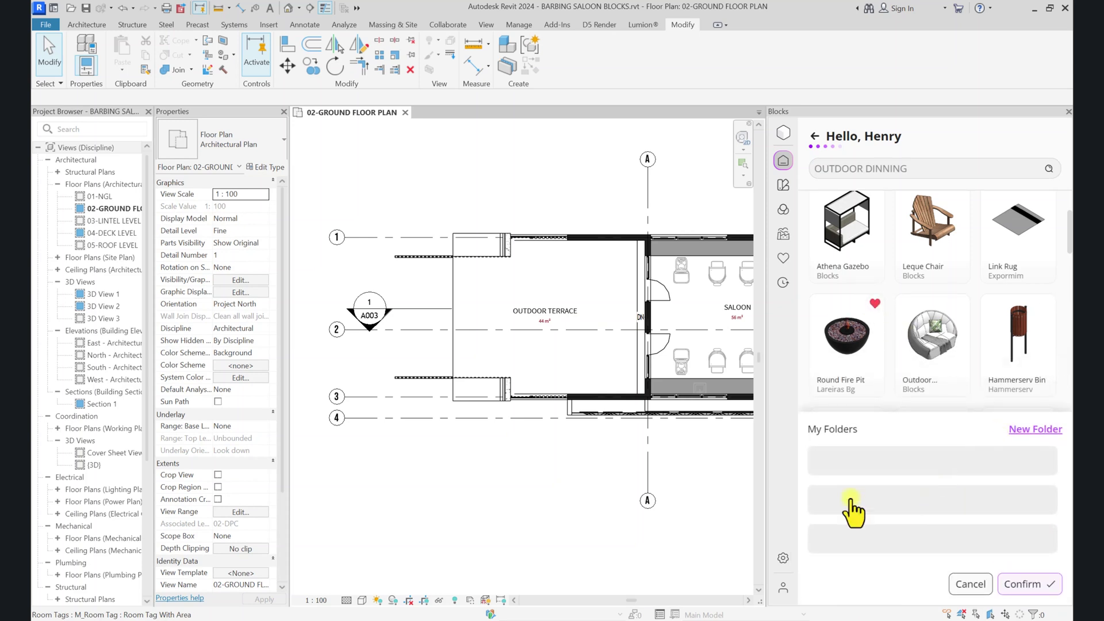
left_click(920, 511)
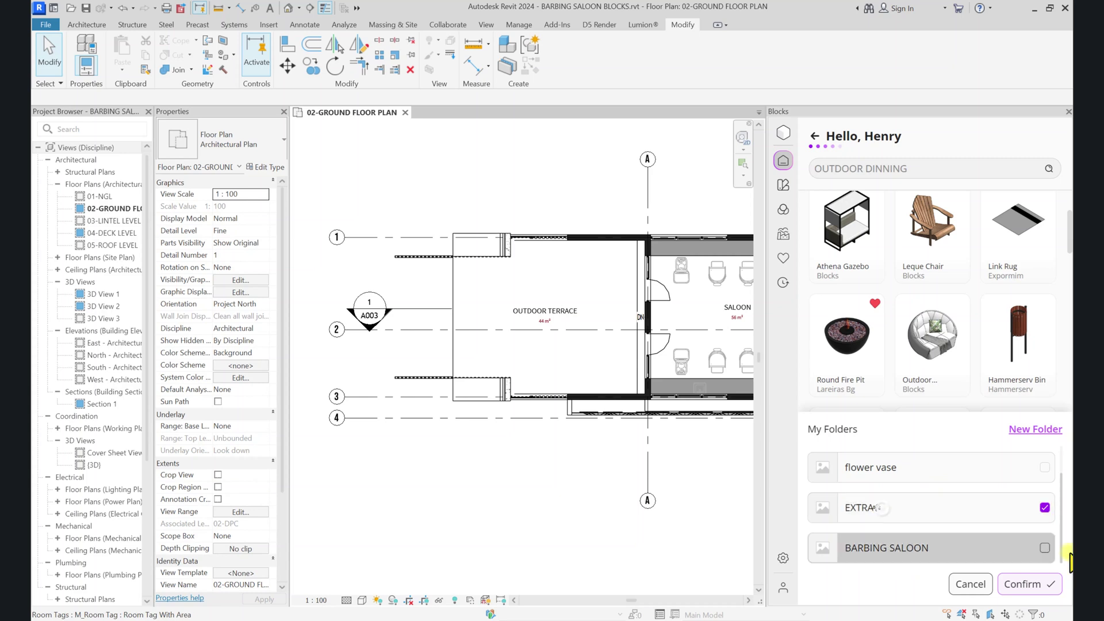
left_click(1018, 584)
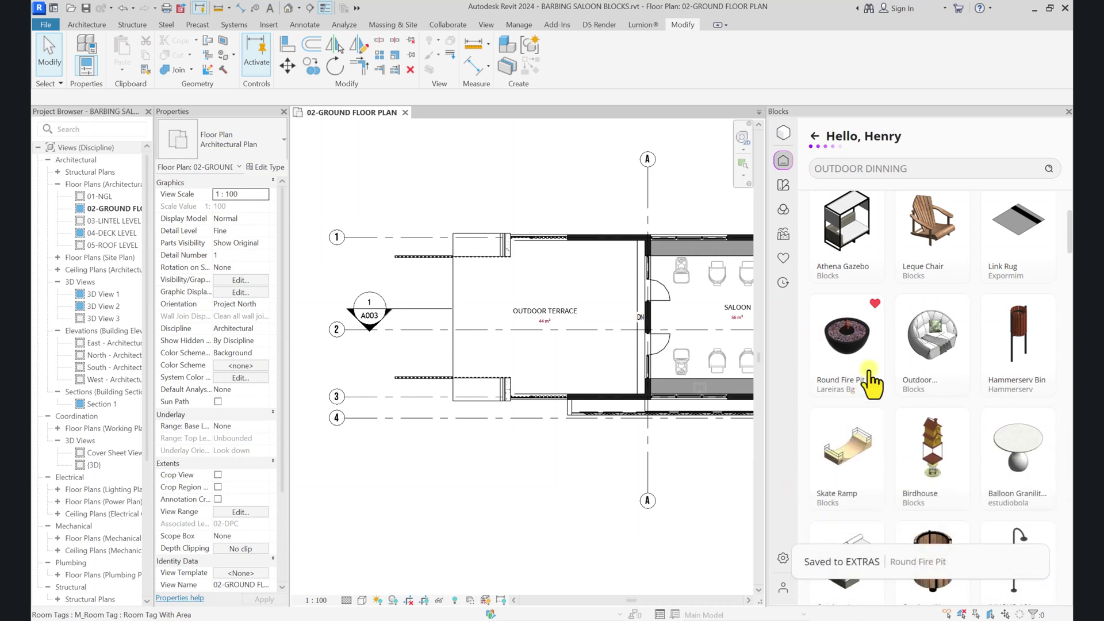
- Mark the Outdoor Armchair as a favourite and add it to the EXTRAS folder
left_click(959, 303)
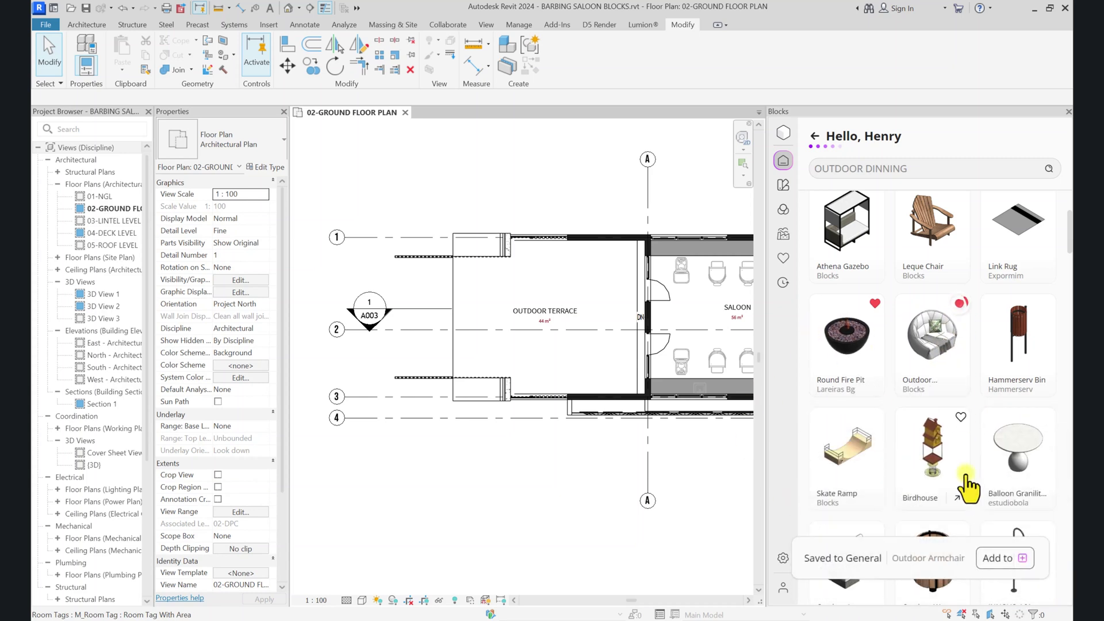
left_click(960, 304)
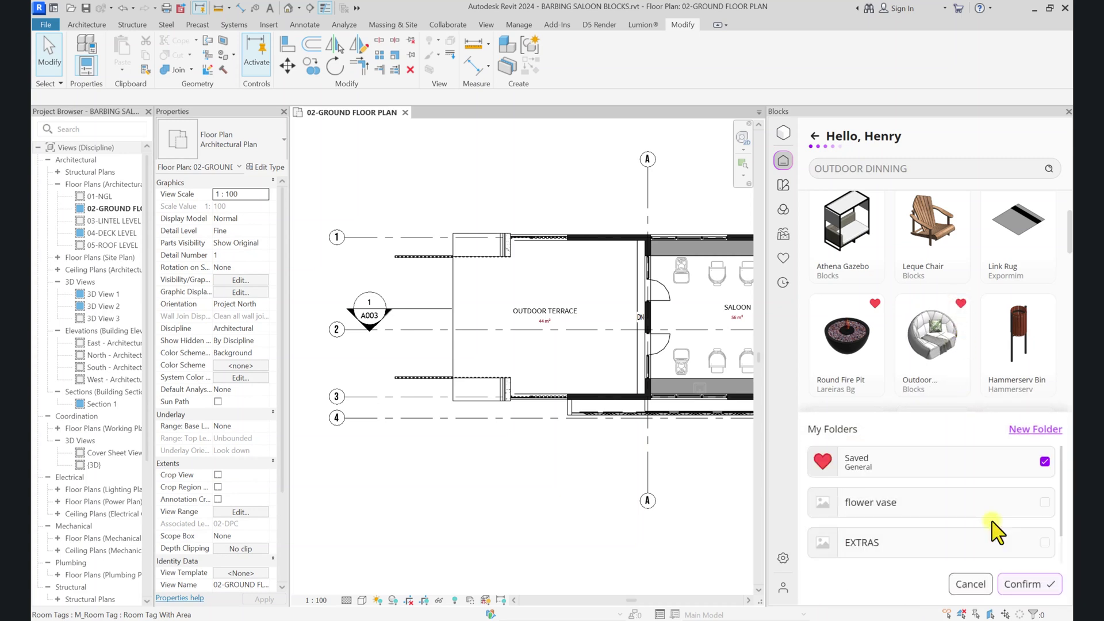
left_click(982, 544)
left_click(1052, 593)
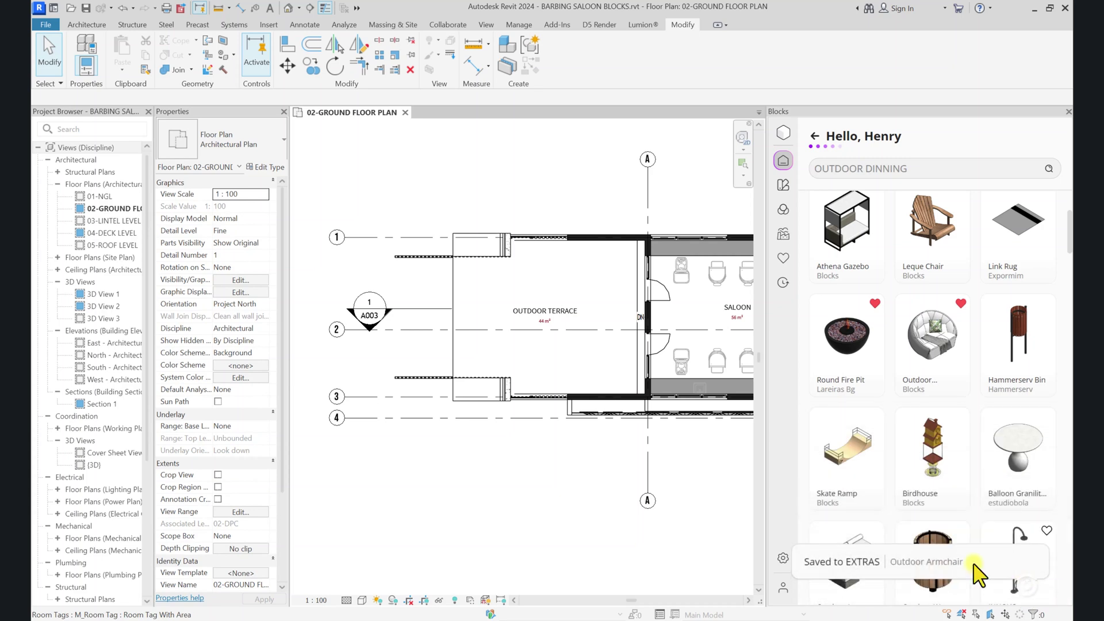
- Place two Outdoor Armchairs side by side on the OUTDOOR TERRACE, backs to the grid 3 wall and facing the terrace's centre
left_click(931, 339)
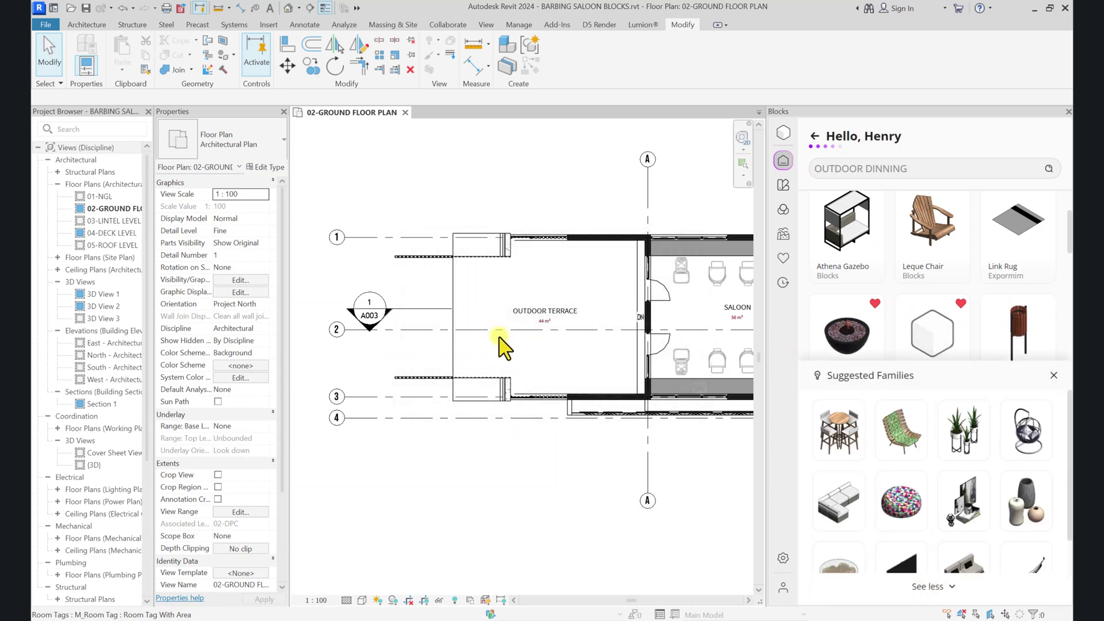
scroll(512, 358, "up", 1)
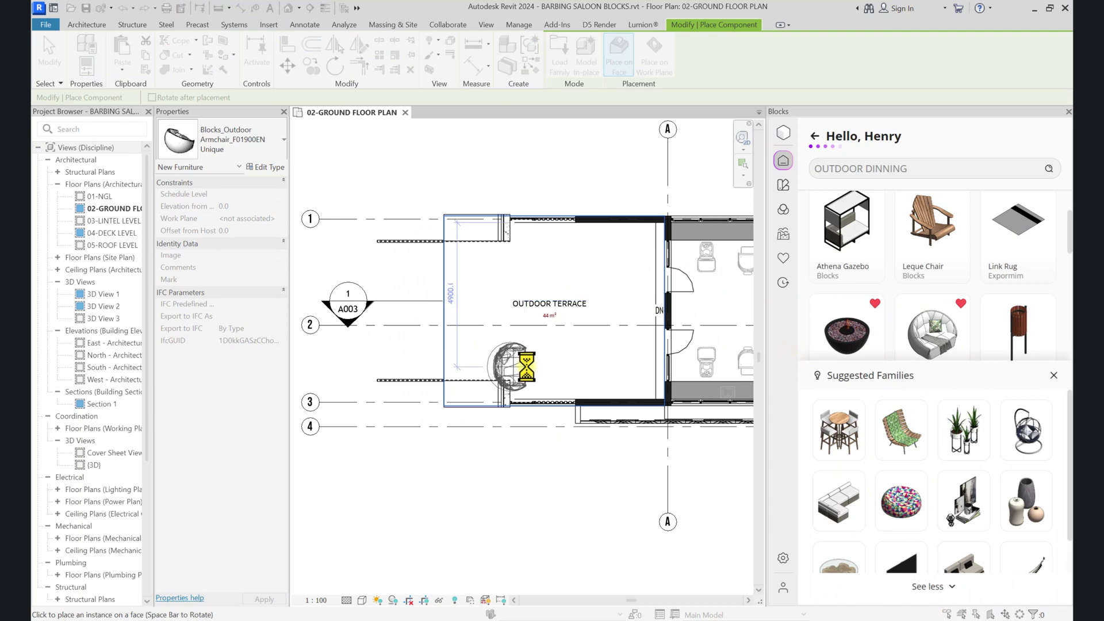
scroll(526, 367, "up", 2)
scroll(468, 314, "down", 2)
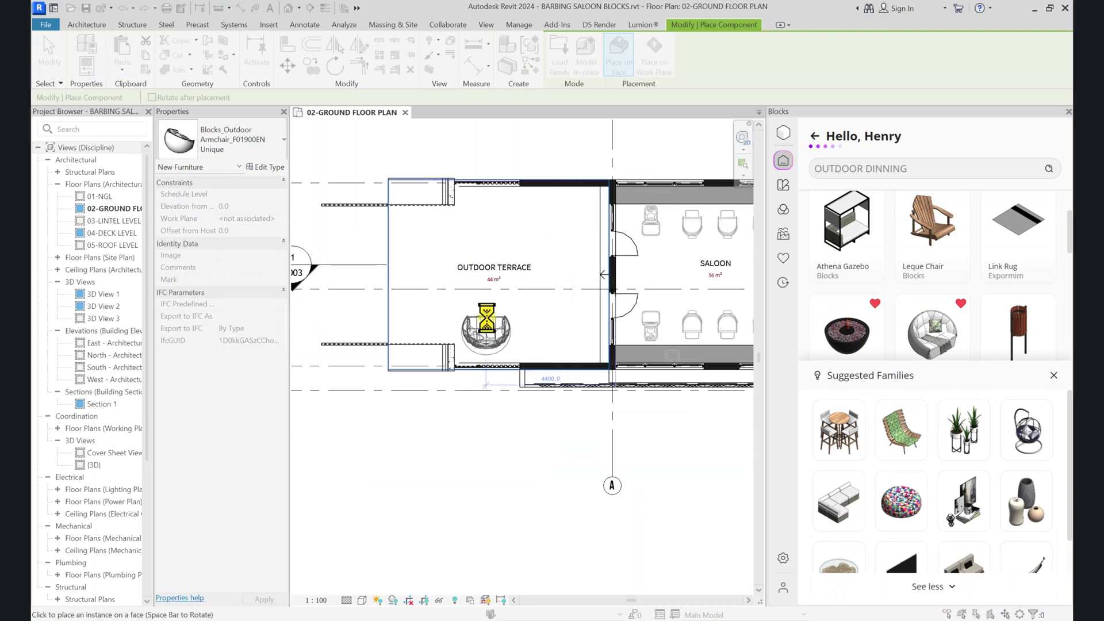
scroll(486, 318, "up", 1)
left_click(486, 319)
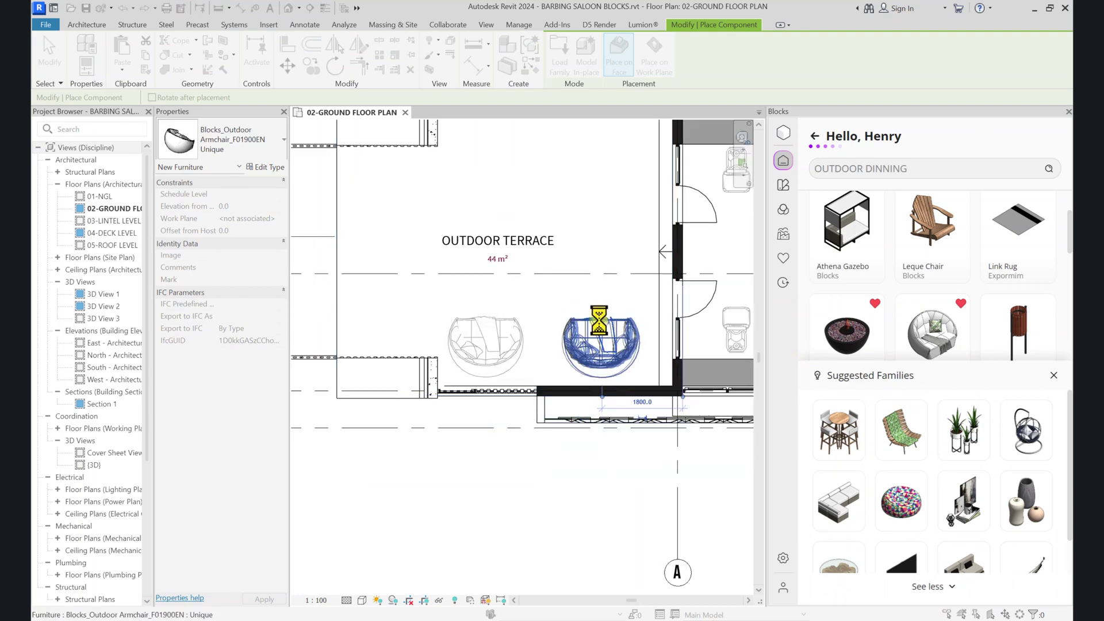
left_click(599, 320)
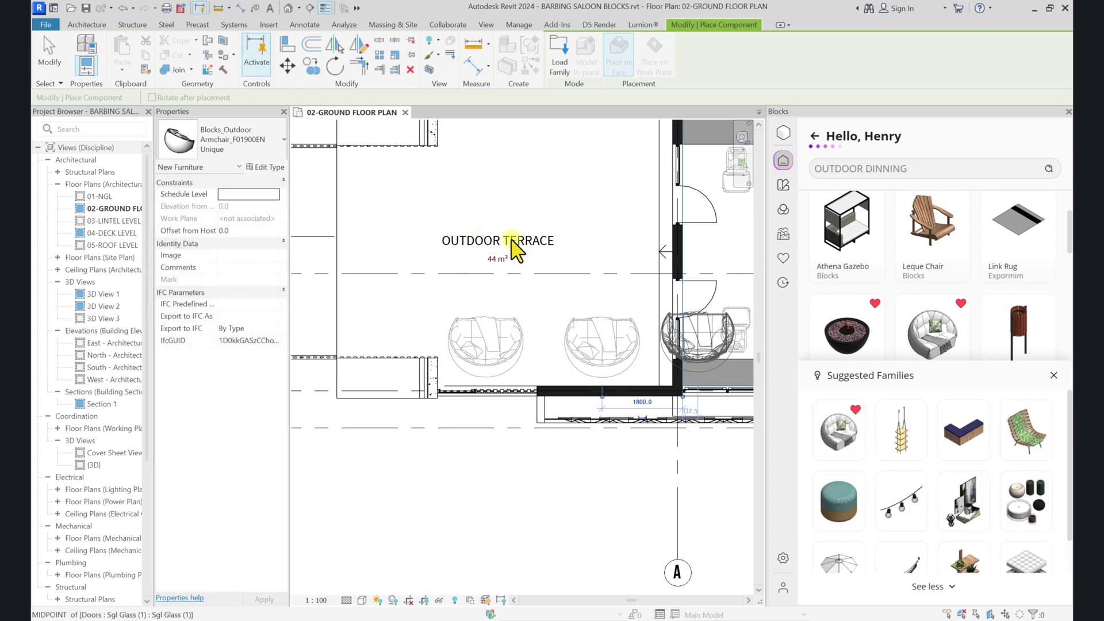
- Place two Gadu High Table Sets on the OUTDOOR TERRACE near the grid 1 wall, opposite the armchairs, and end the placement
scroll(443, 291, "down", 1)
scroll(456, 254, "up", 1)
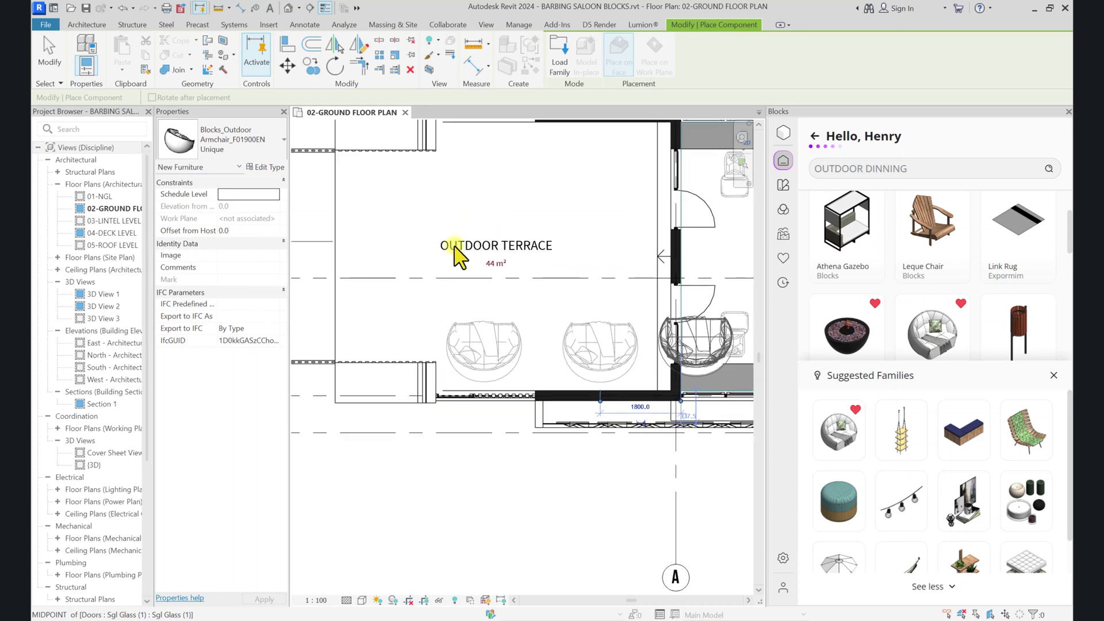
middle_click_drag(456, 192, 455, 340)
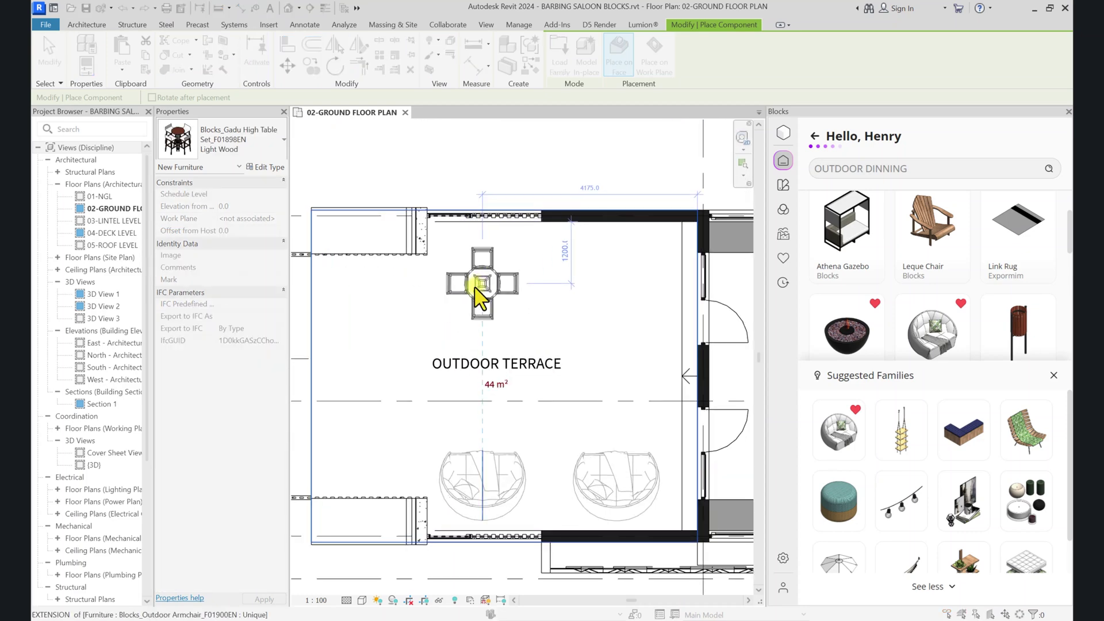
left_click(476, 299)
left_click(624, 299)
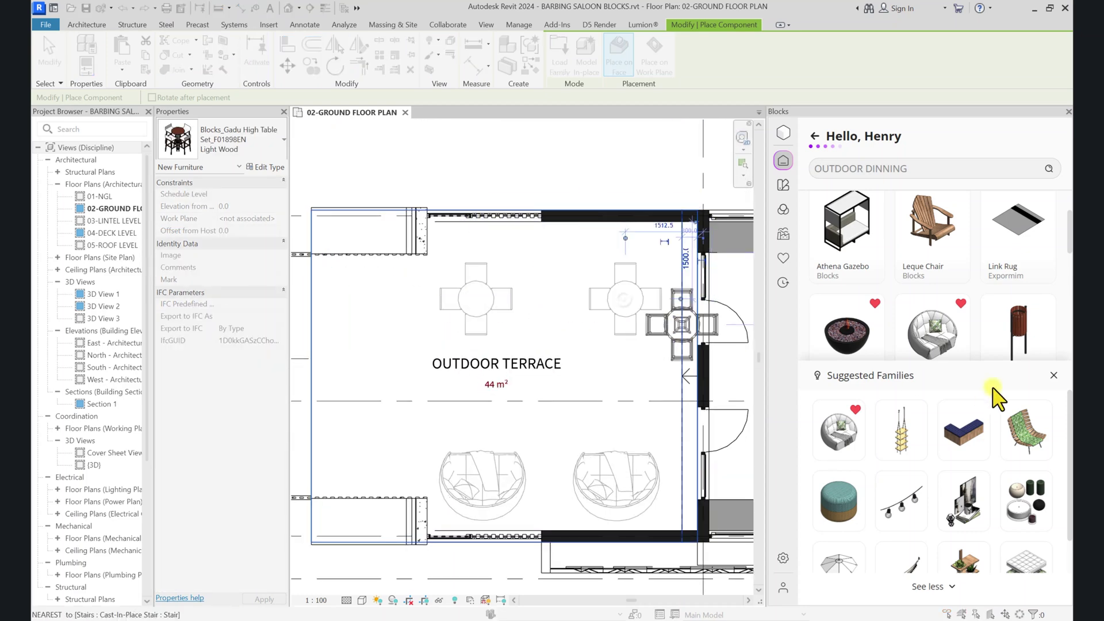
key("Escape")
key("Escape")
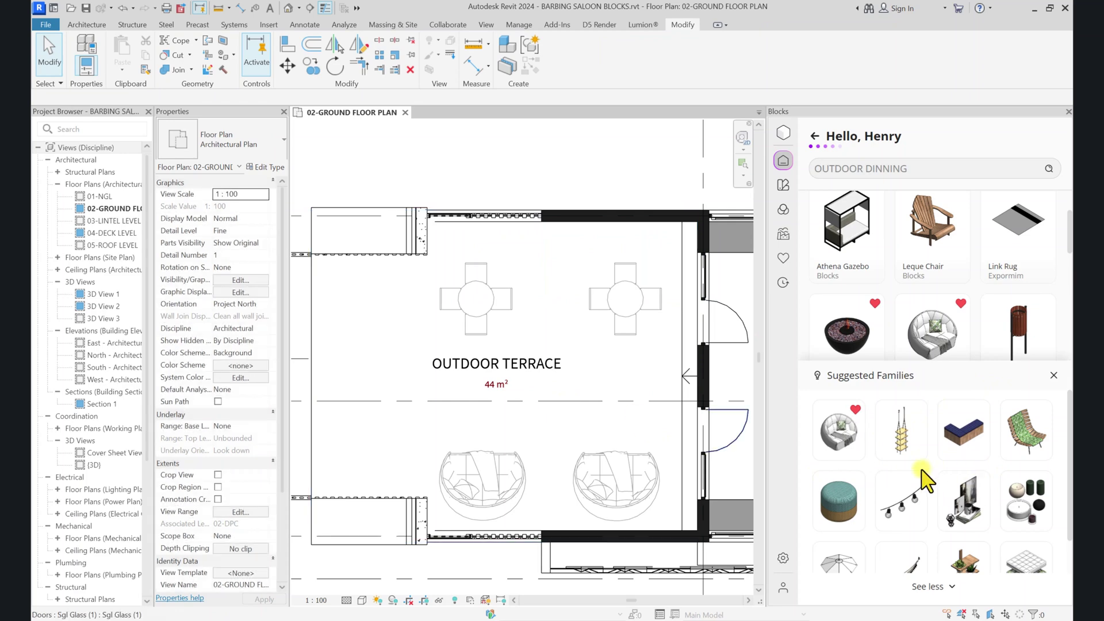
- Place the Spool Stool from the suggested families between the two Outdoor Armchairs and end the placement
scroll(840, 486, "down", 1)
scroll(882, 525, "down", 5)
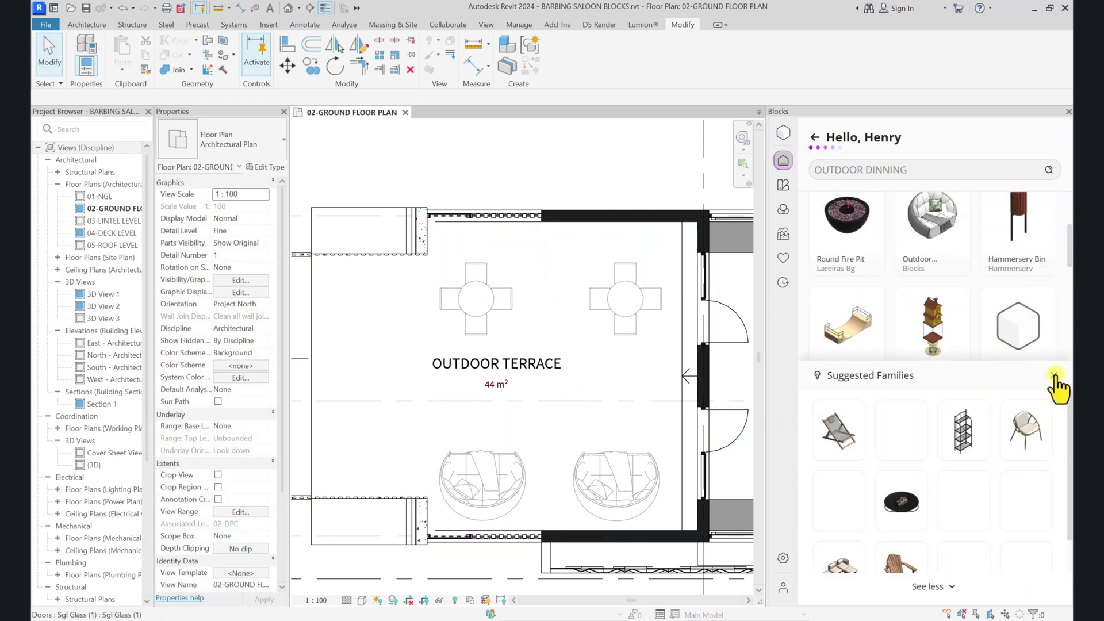
key("Escape")
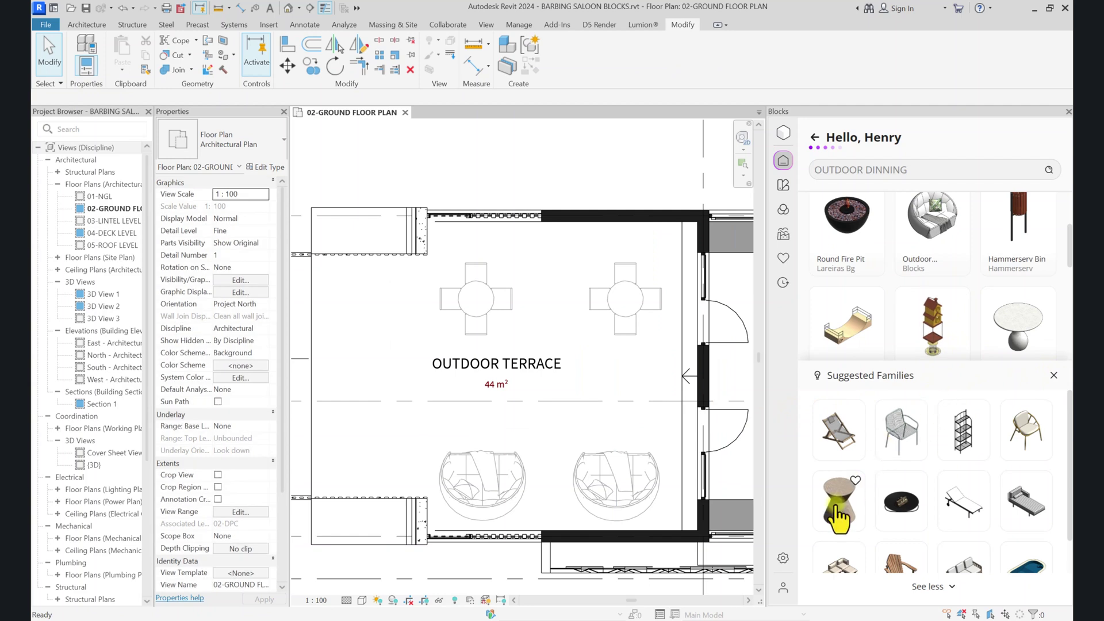
left_click(838, 503)
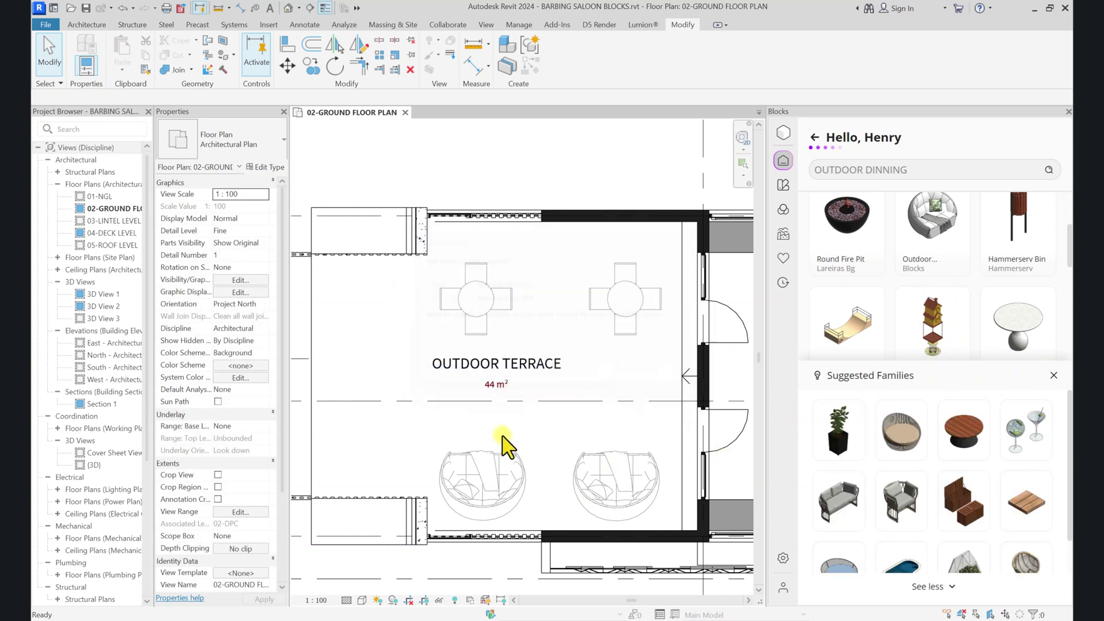
scroll(547, 439, "up", 1)
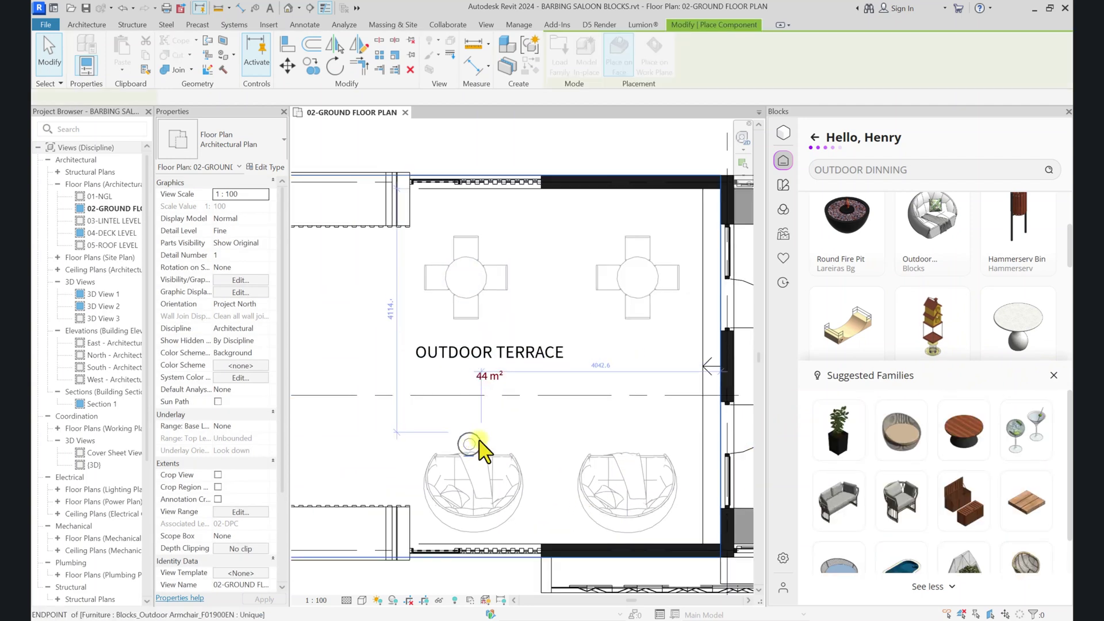
left_click(549, 490)
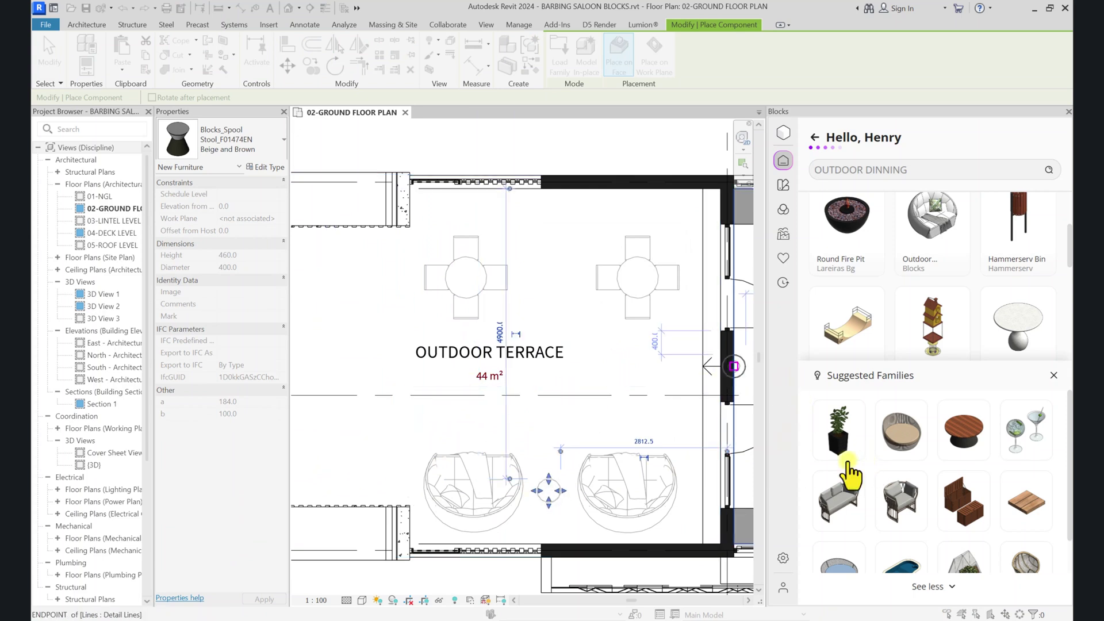
key("Escape")
- Place a Manu 25 Vase at each outer side of the pair of Outdoor Armchairs and end the placement
left_click(835, 440)
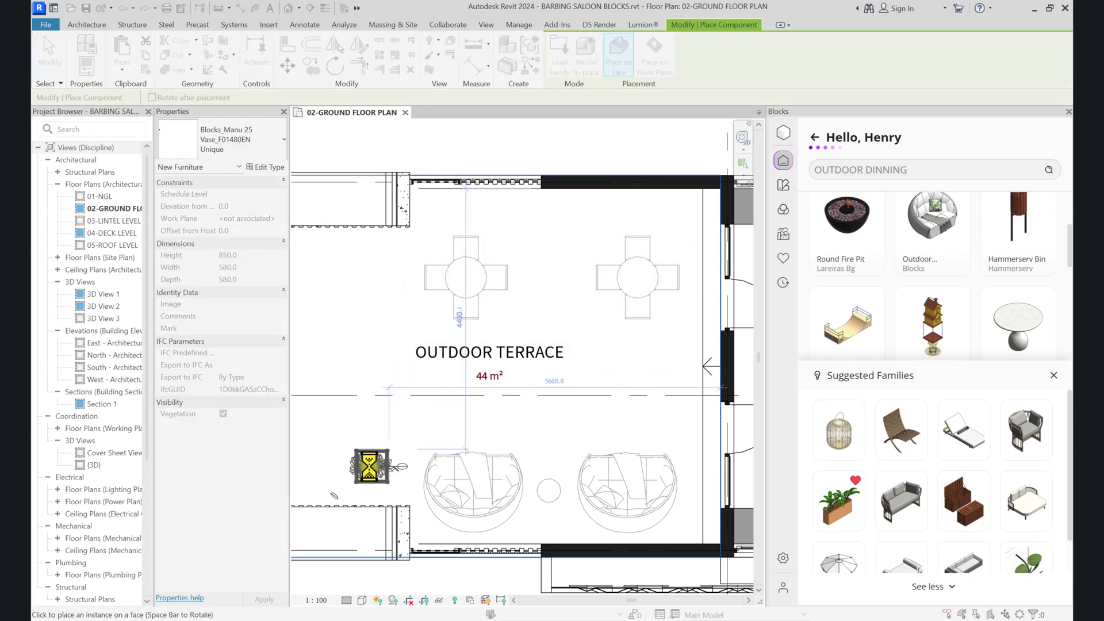
left_click(702, 483)
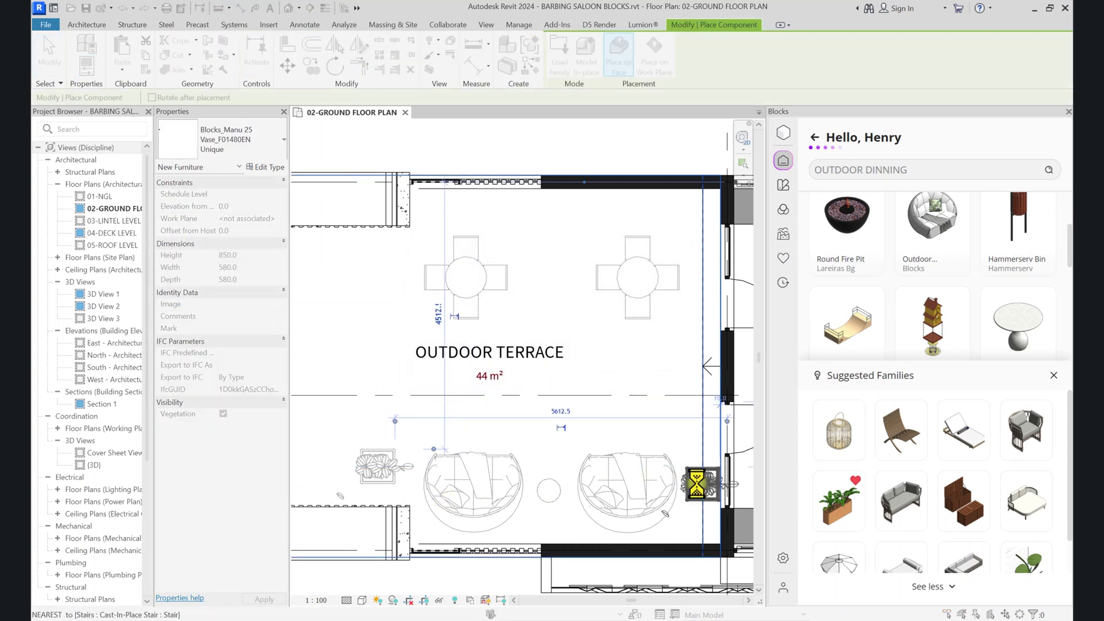
key("Escape")
scroll(566, 449, "down", 5)
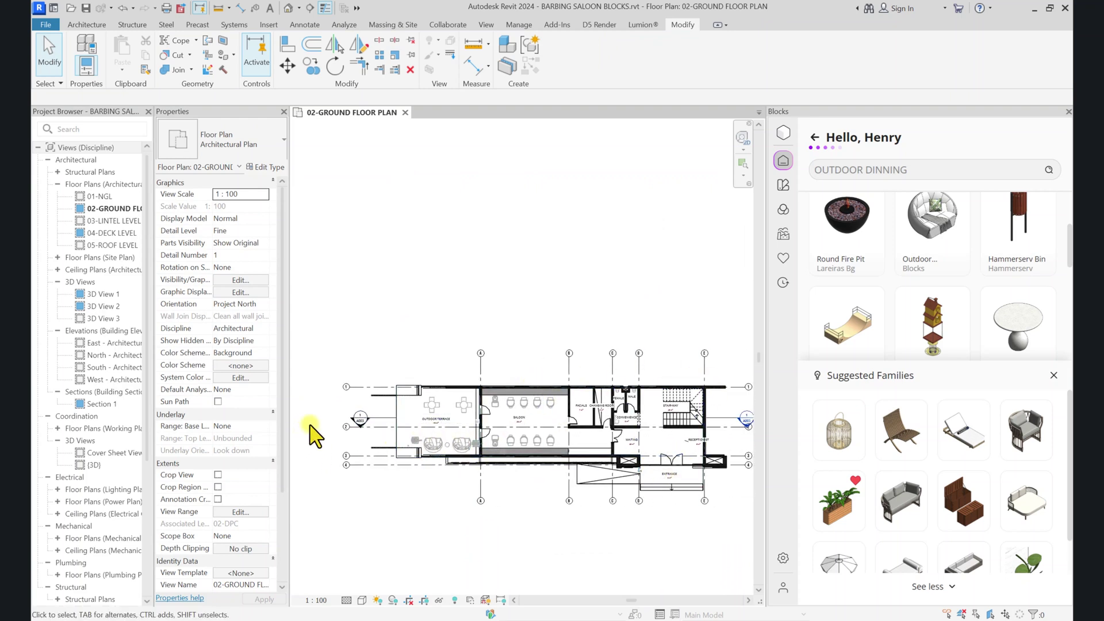
left_click(360, 423)
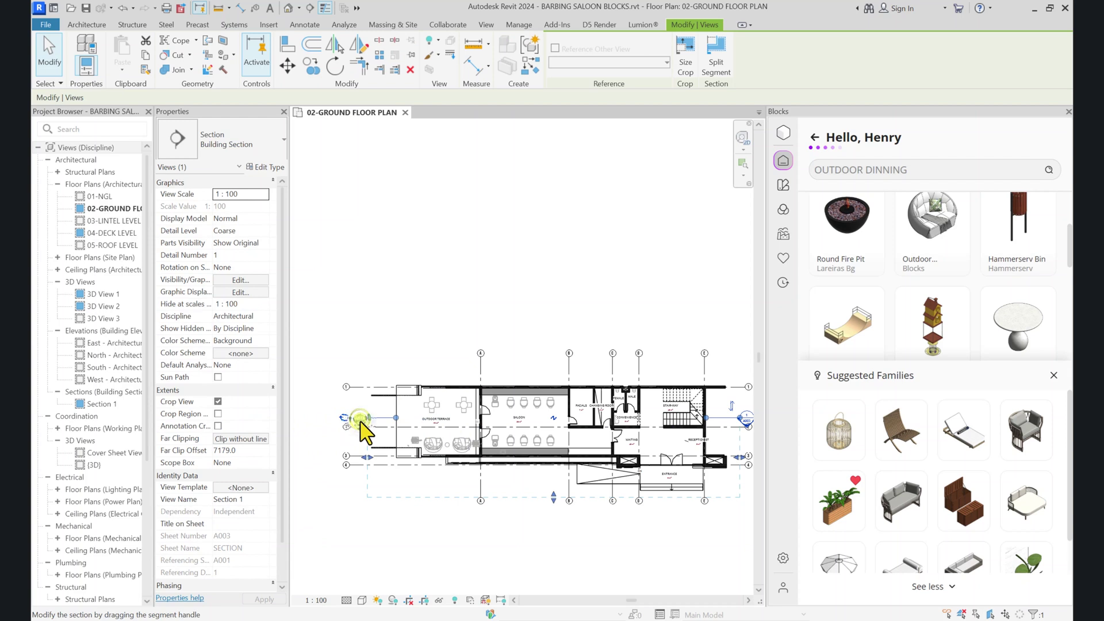
left_click(381, 299)
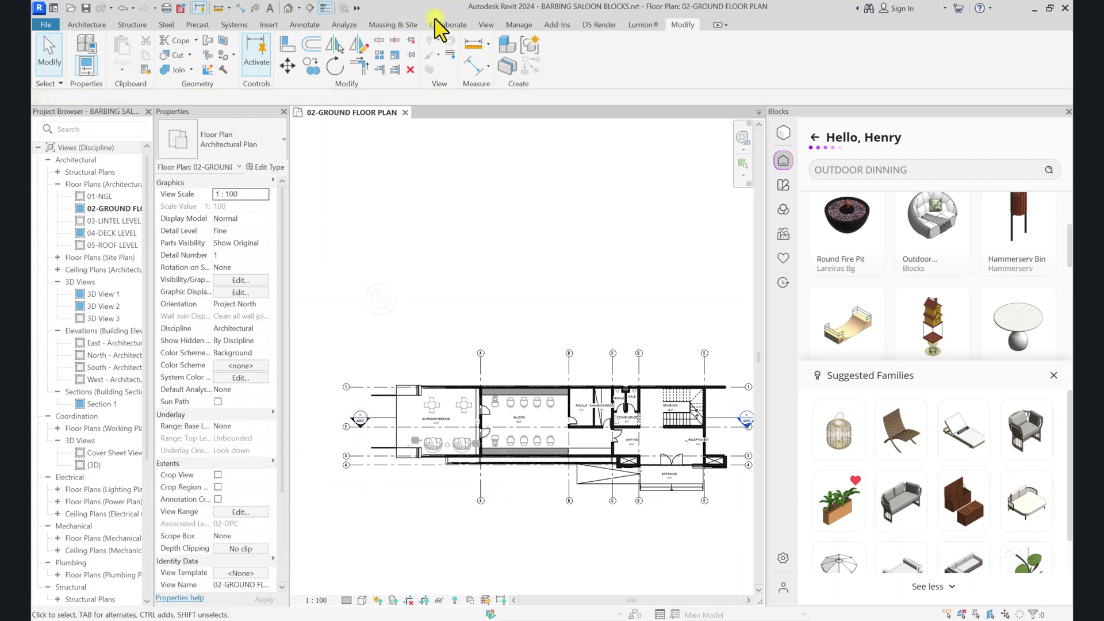
- Open the default 3D view and examine the furnished building from above
left_click(289, 8)
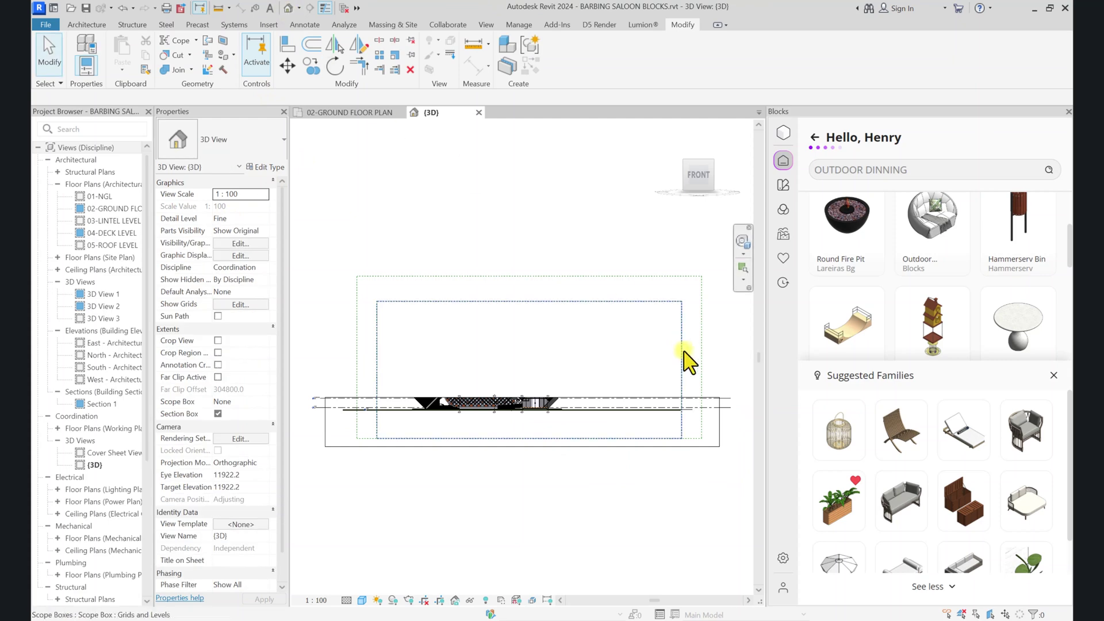
left_click_drag(702, 180, 676, 221)
scroll(575, 276, "up", 6)
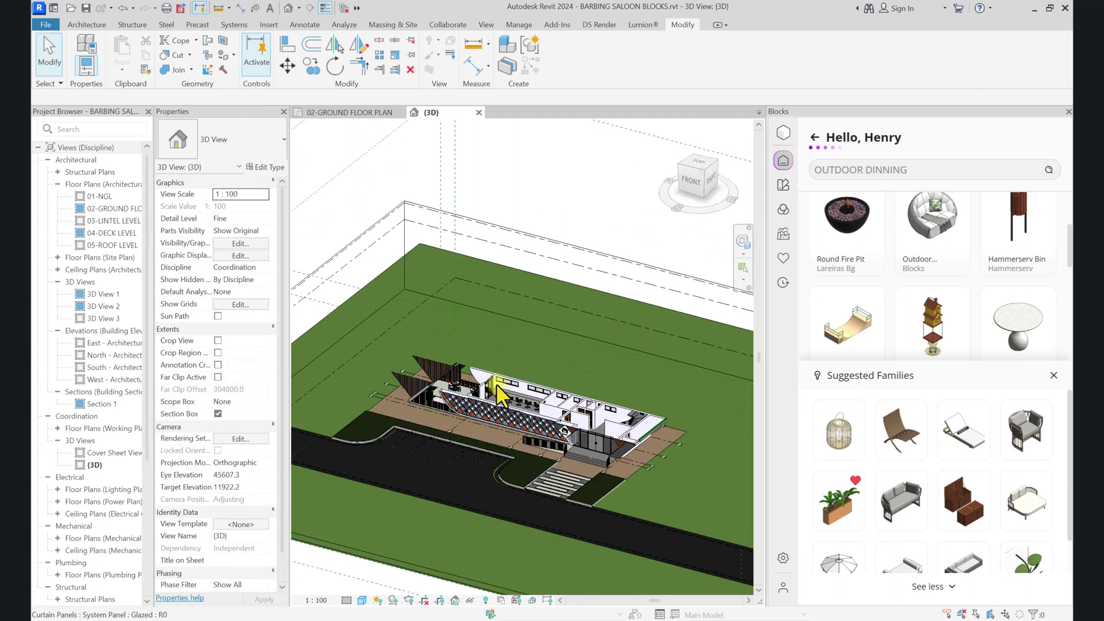
left_click_drag(685, 185, 585, 291)
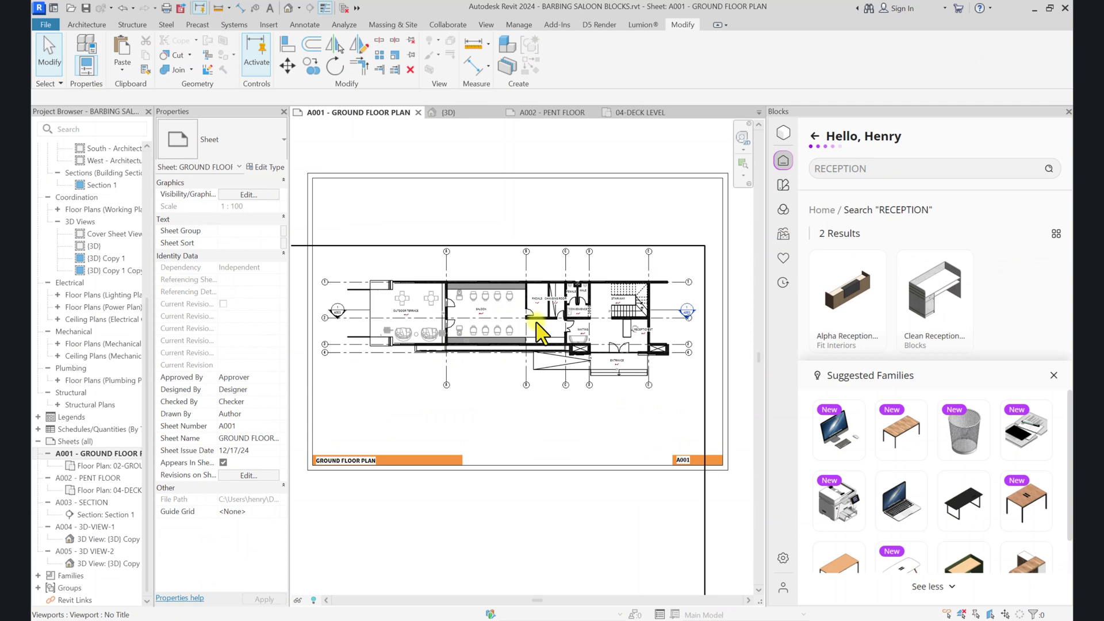
- Set up a combined PDF print of sheets A001 to A005 on A3 landscape paper, offset with no margin, at 100% zoom
scroll(537, 327, "up", 1)
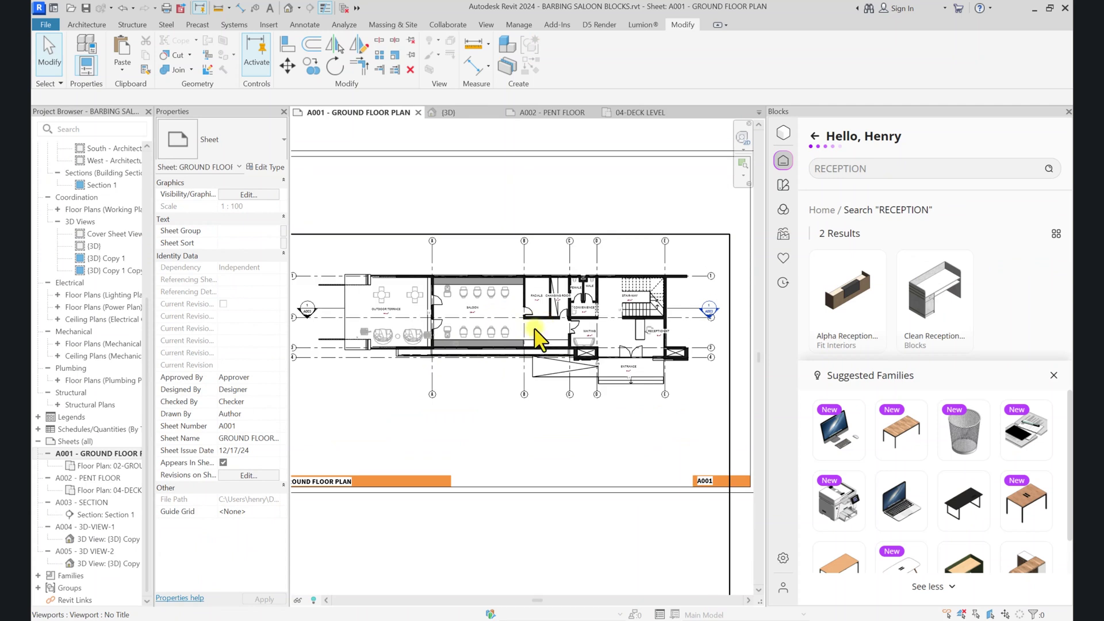
scroll(488, 420, "down", 4)
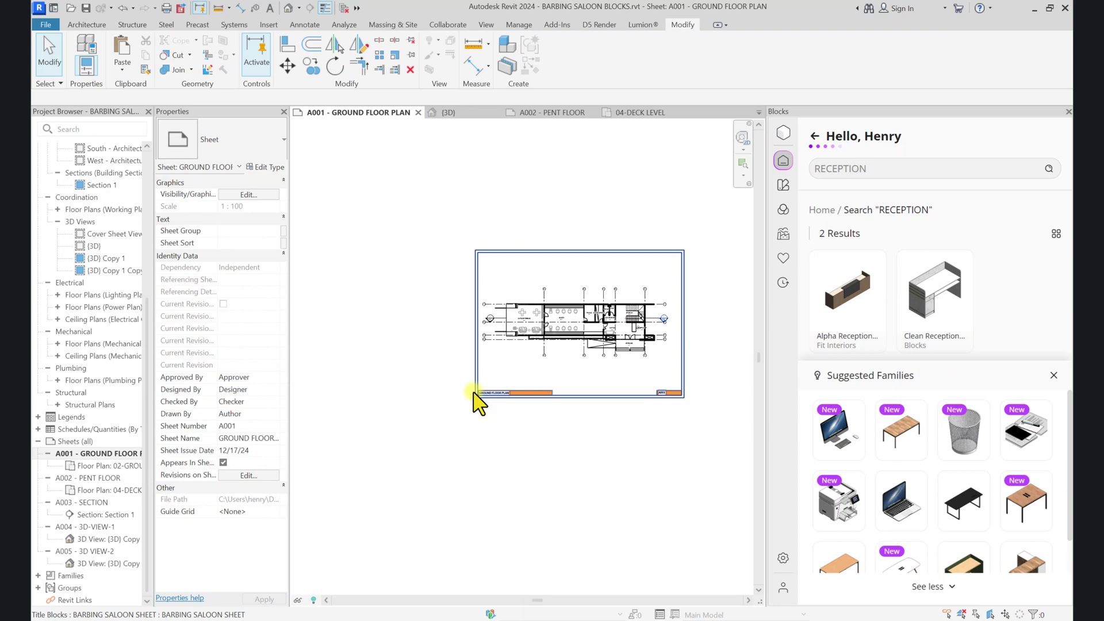
key("ctrl+p")
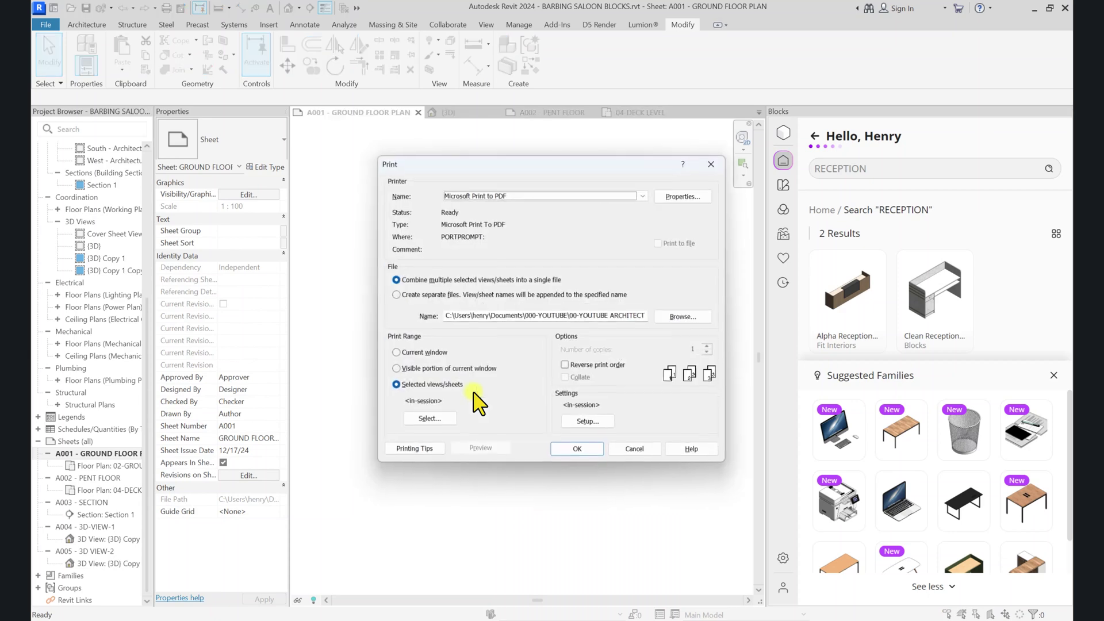
left_click(445, 417)
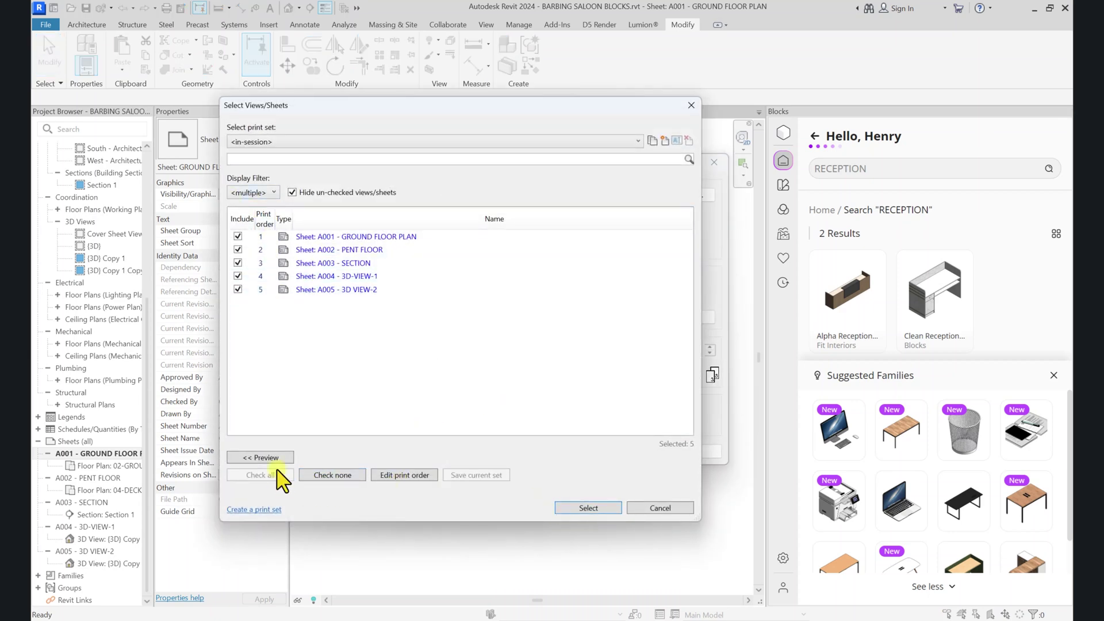
left_click(240, 216)
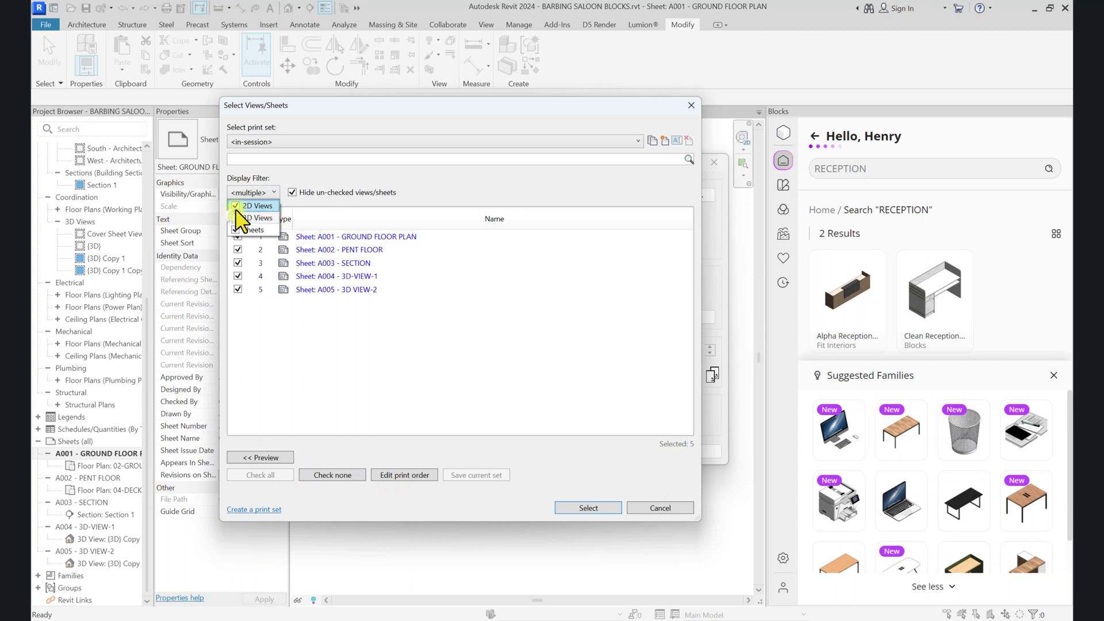
left_click(593, 510)
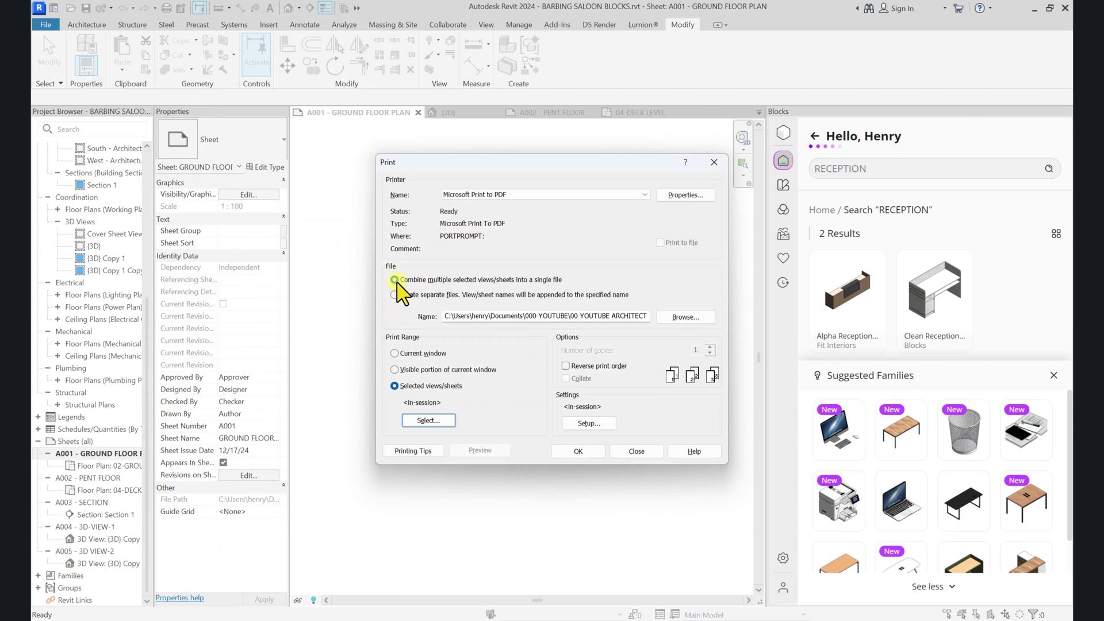
left_click(590, 425)
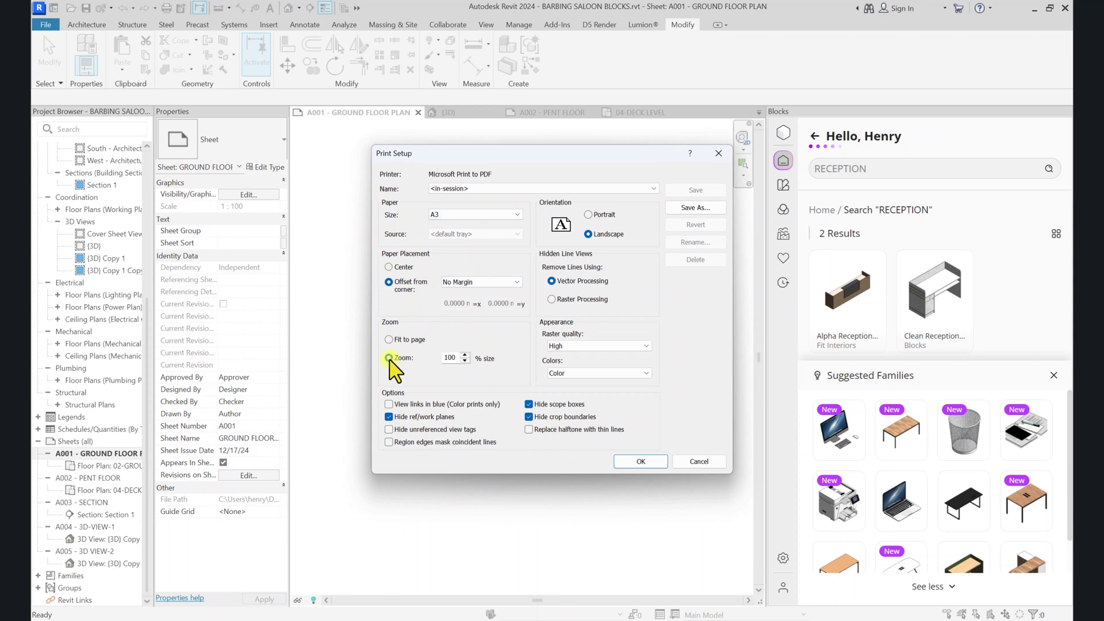
left_click(649, 461)
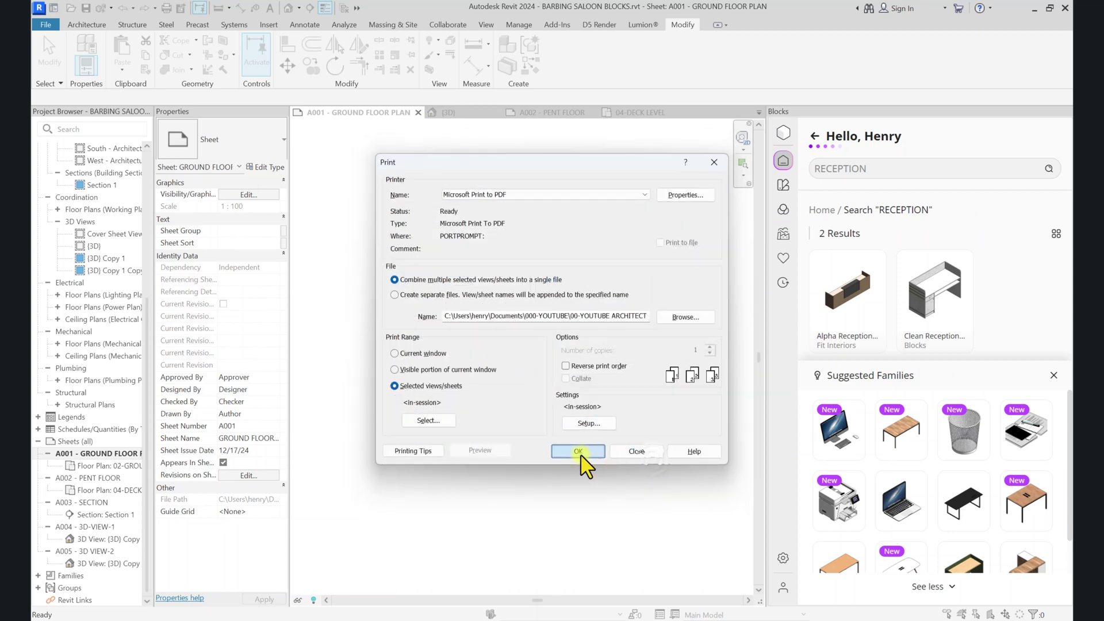
- Print the selected sheets to PDF SAMPLE.pdf in the 63-BLOCKS IN REVIT folder, replacing the existing file
left_click(578, 451)
scroll(525, 291, "down", 3)
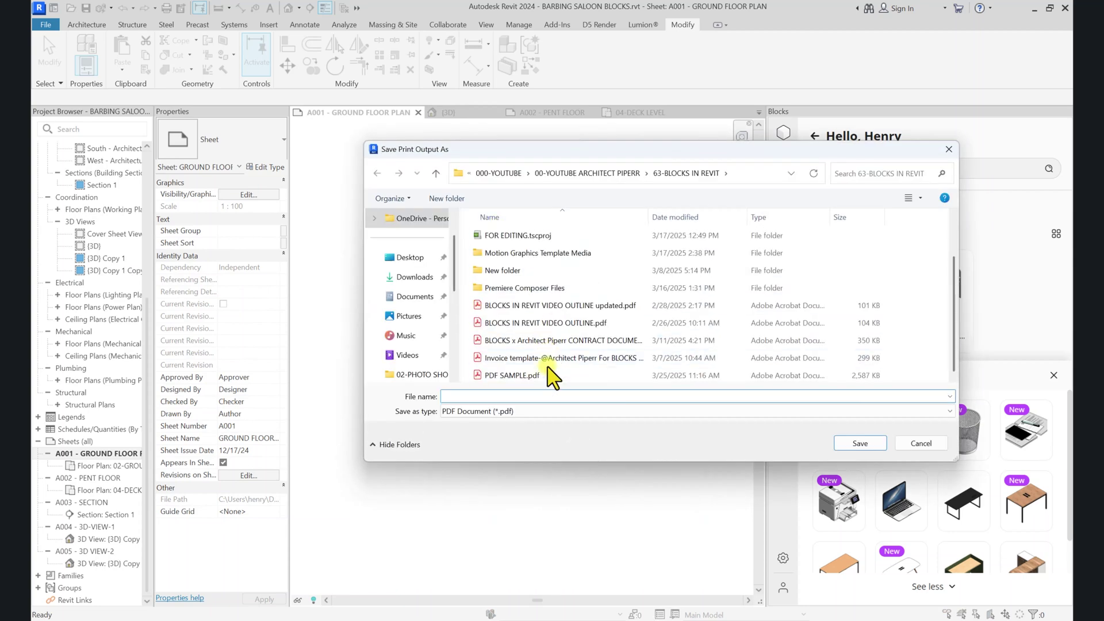
left_click(514, 377)
left_click(870, 444)
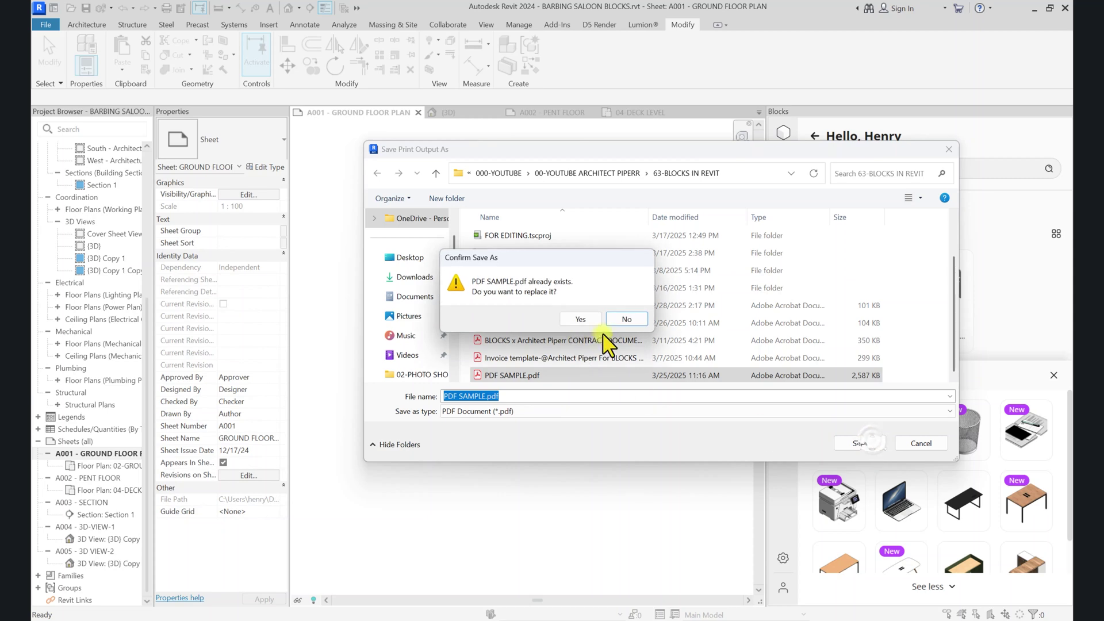
left_click(591, 318)
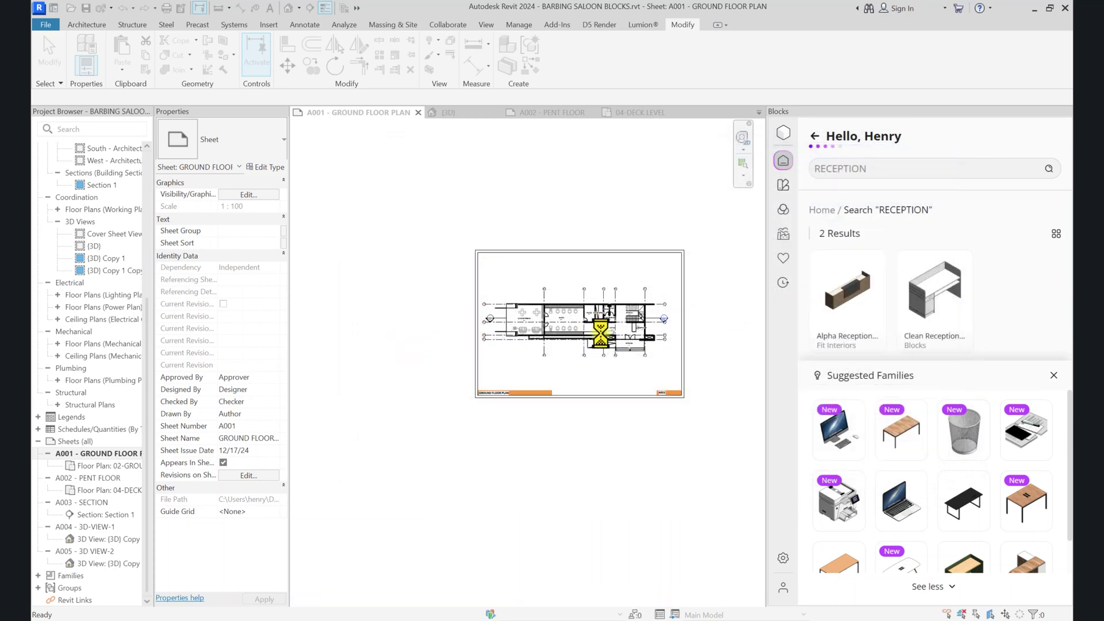
- Switch to File Explorer, locate PDF SAMPLE.pdf in its folder and open it in a maximized Adobe Acrobat window
key("super+e")
left_click(528, 449)
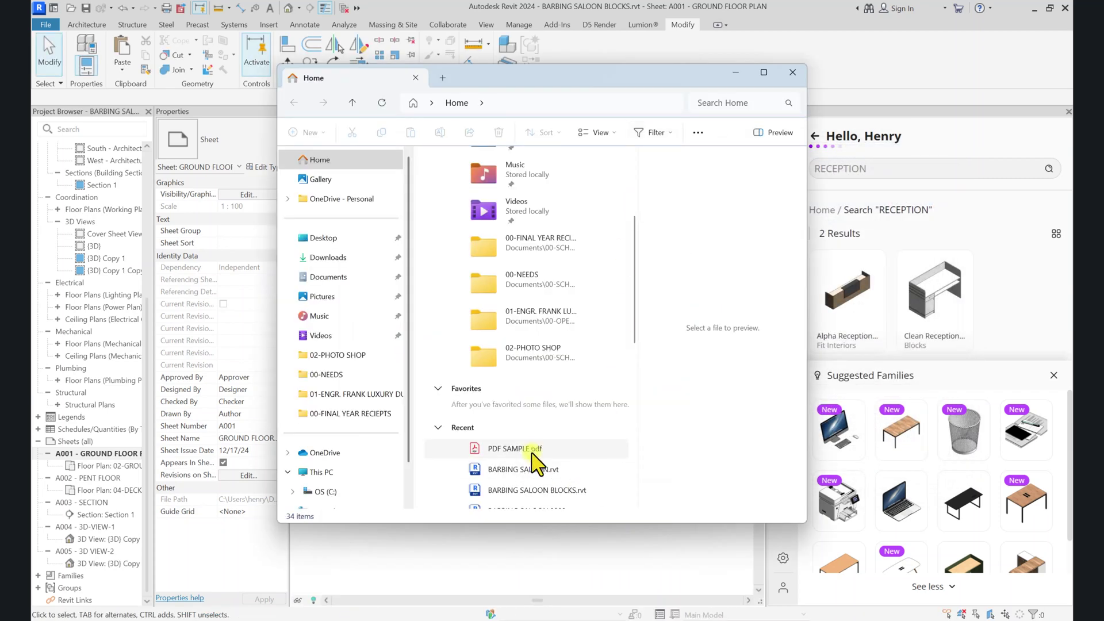
key("shift+F10")
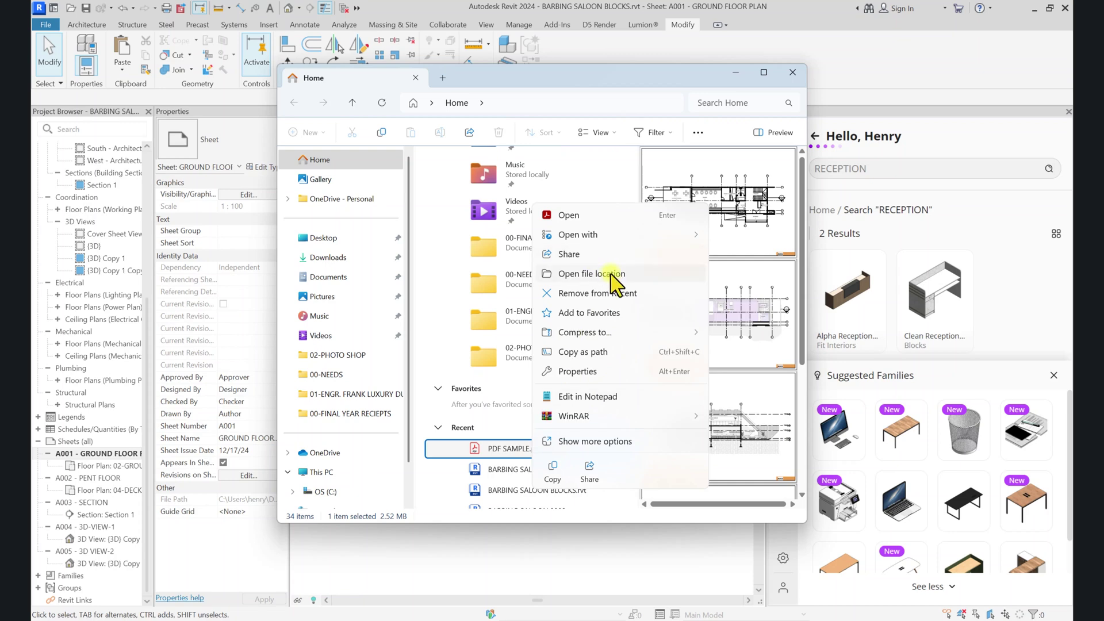
key("Escape")
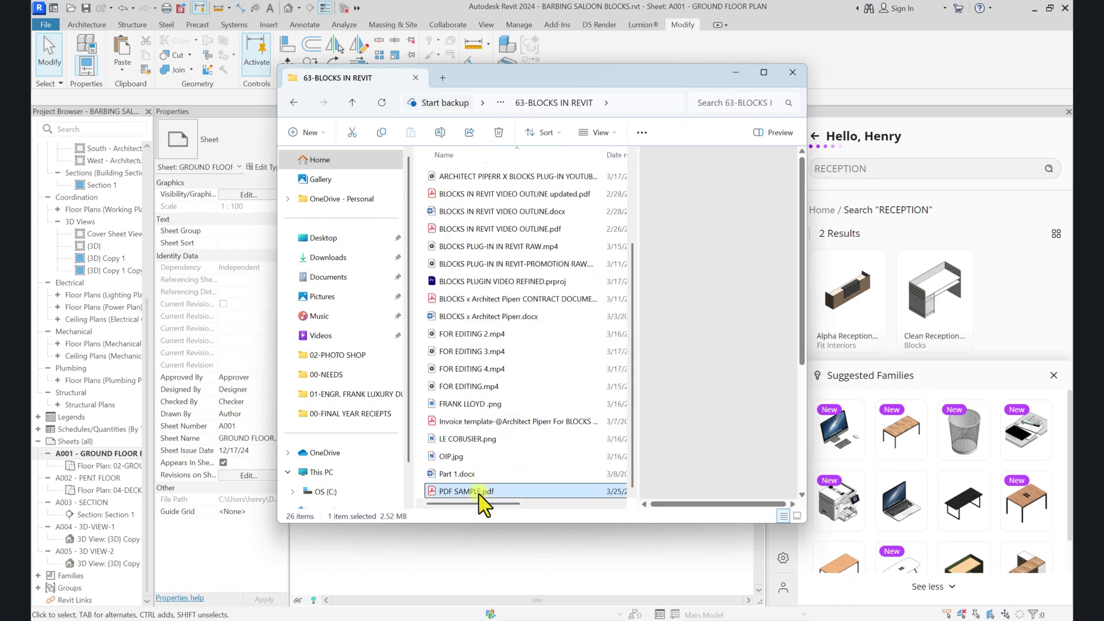
double_click(479, 493)
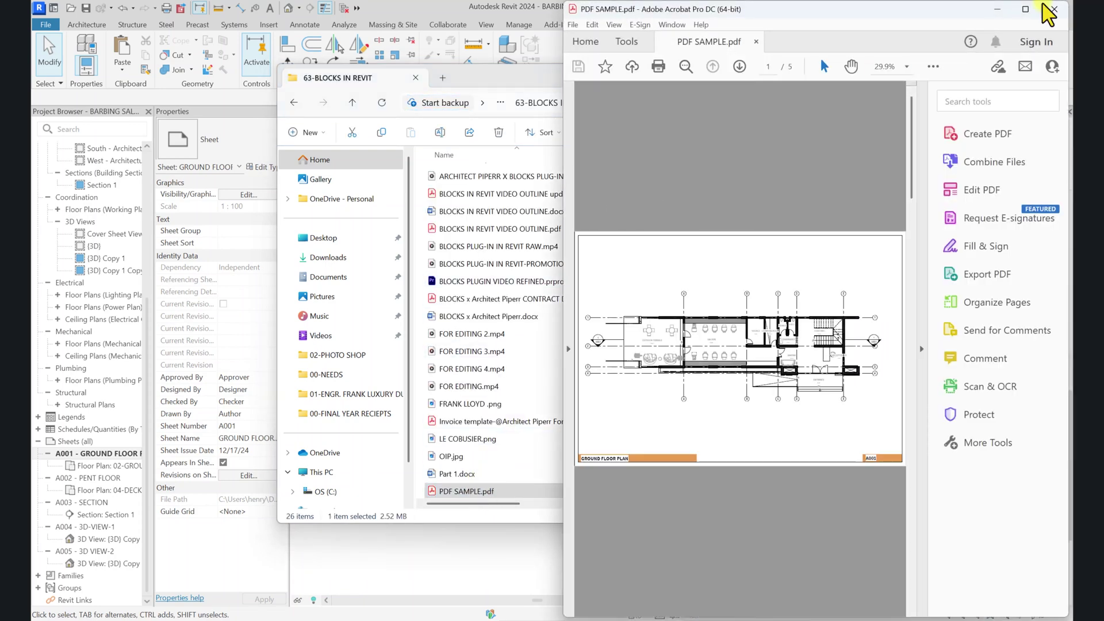
left_click(1027, 9)
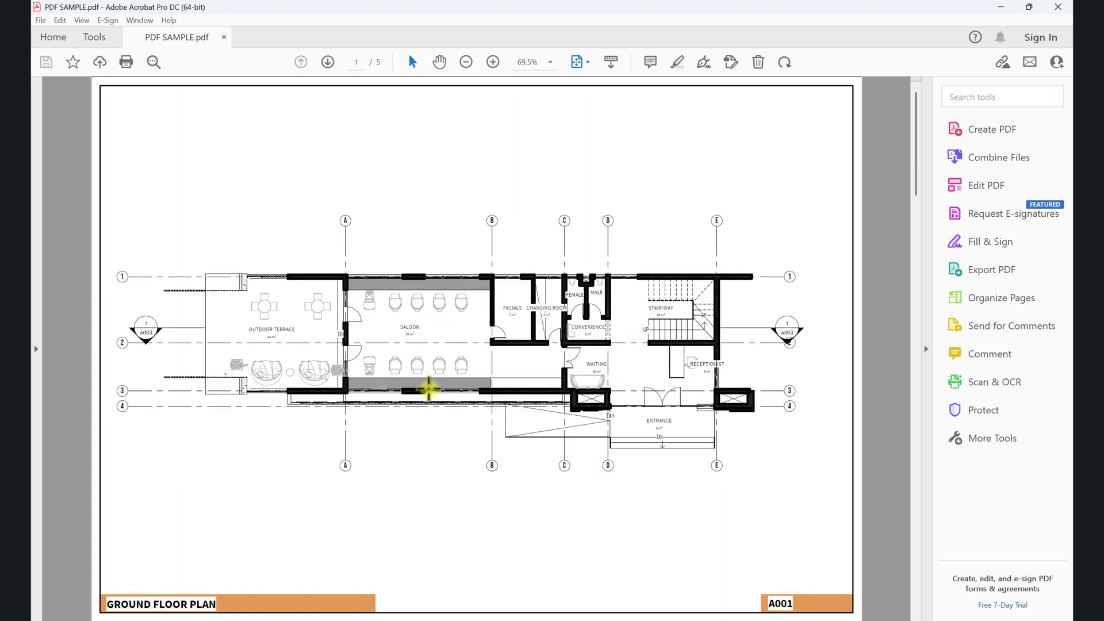
- Review the printed sheets from the ground floor plan through to the last 3D view, enlarging the pages to 100%
scroll(429, 389, "down", 2)
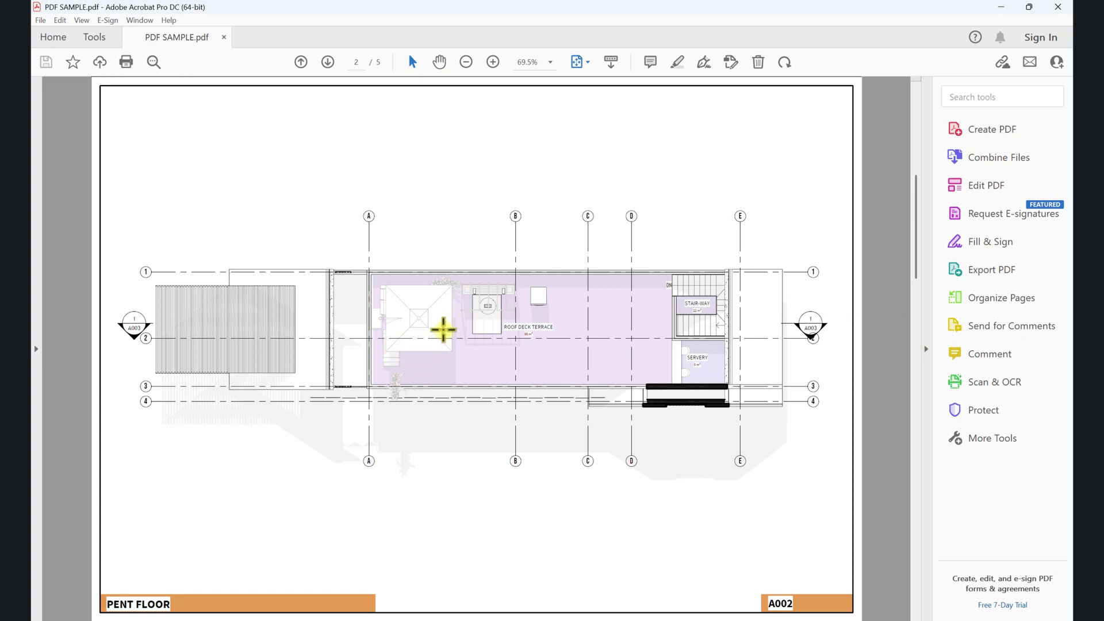
scroll(452, 330, "down", 2)
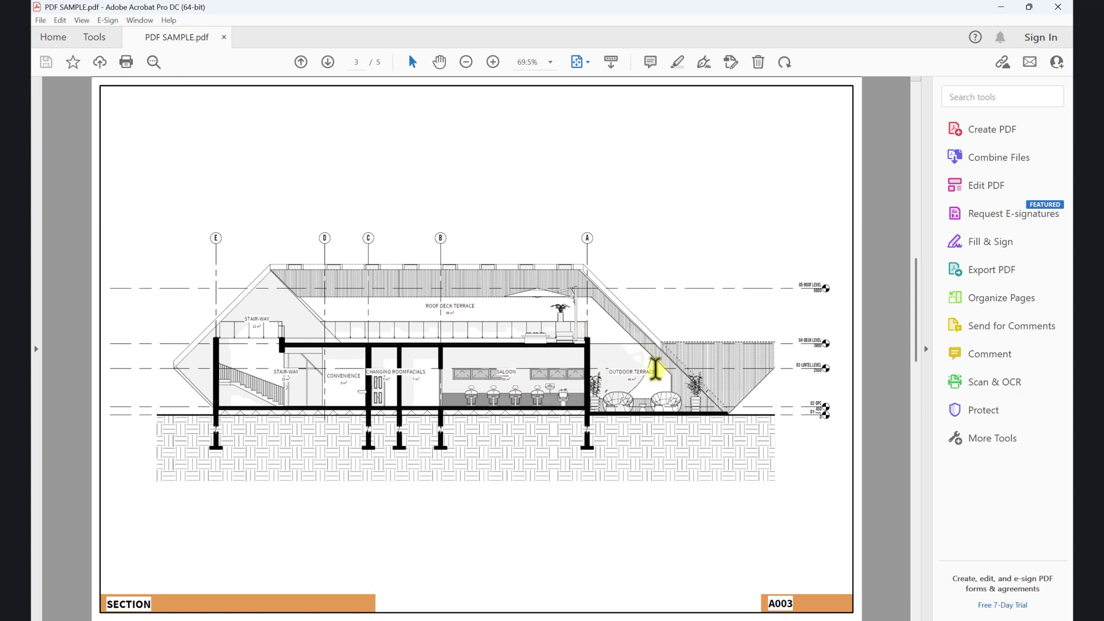
scroll(655, 368, "down", 2)
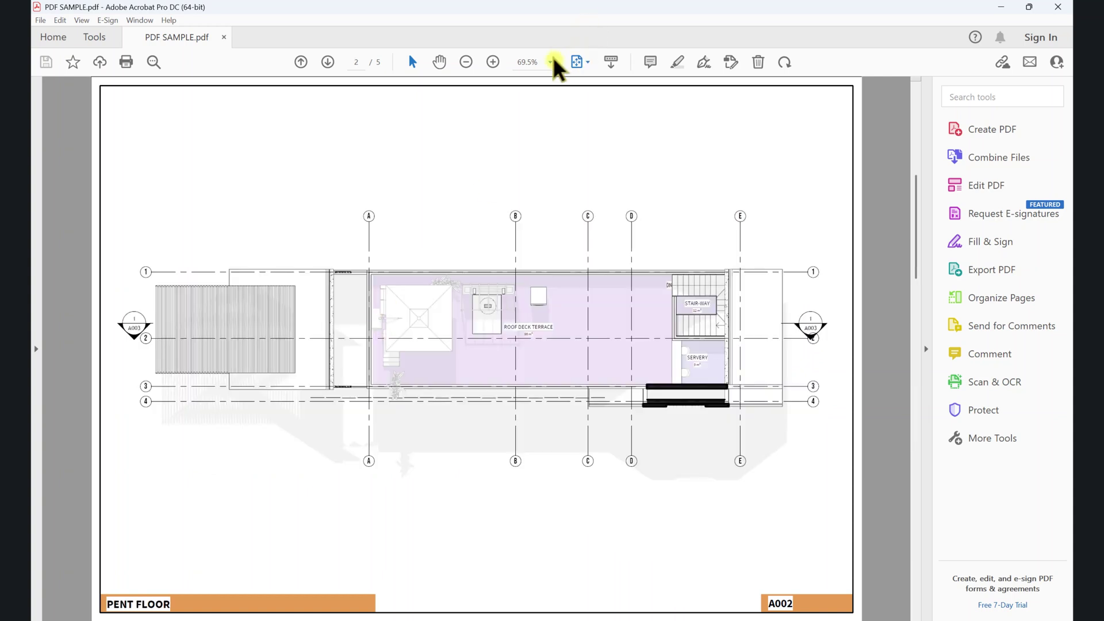
left_click(493, 61)
left_click(493, 61)
scroll(525, 318, "down", 3)
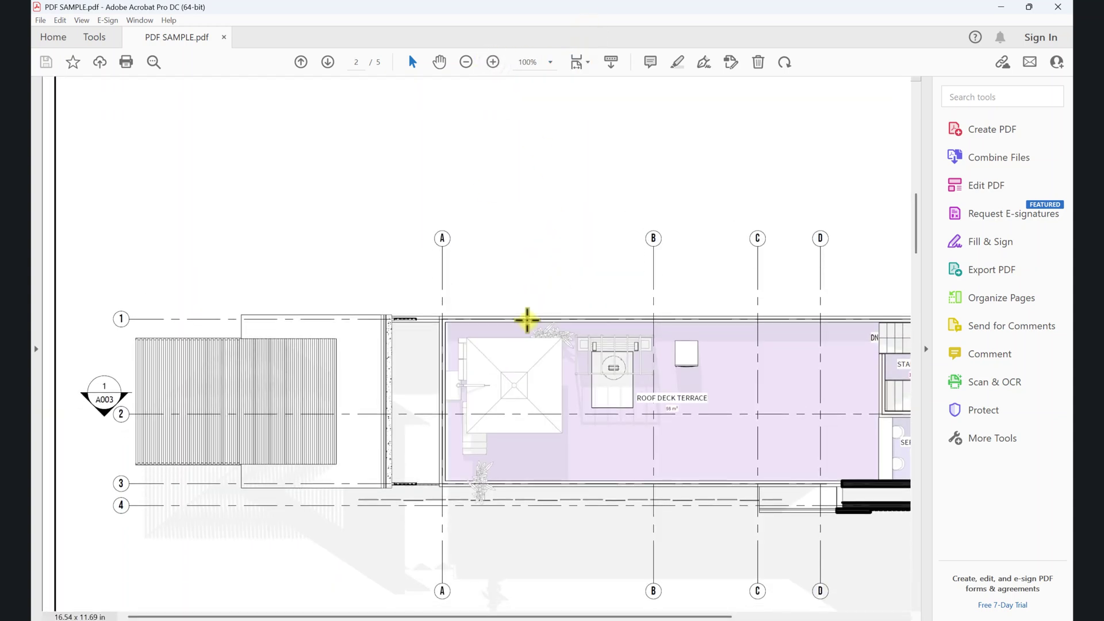
left_click_drag(918, 299, 910, 507)
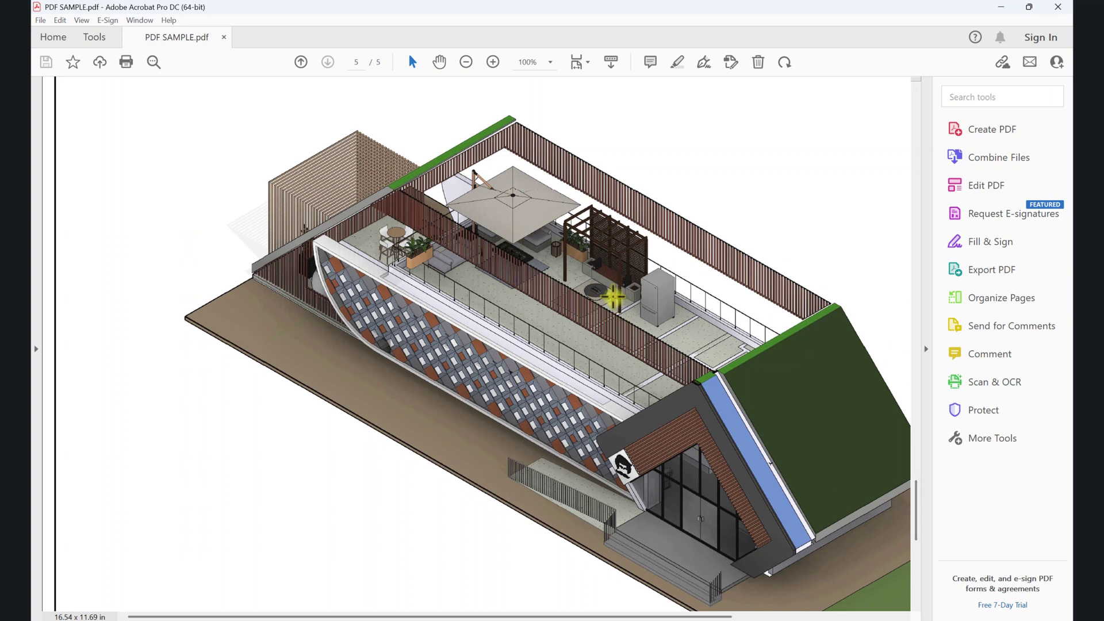